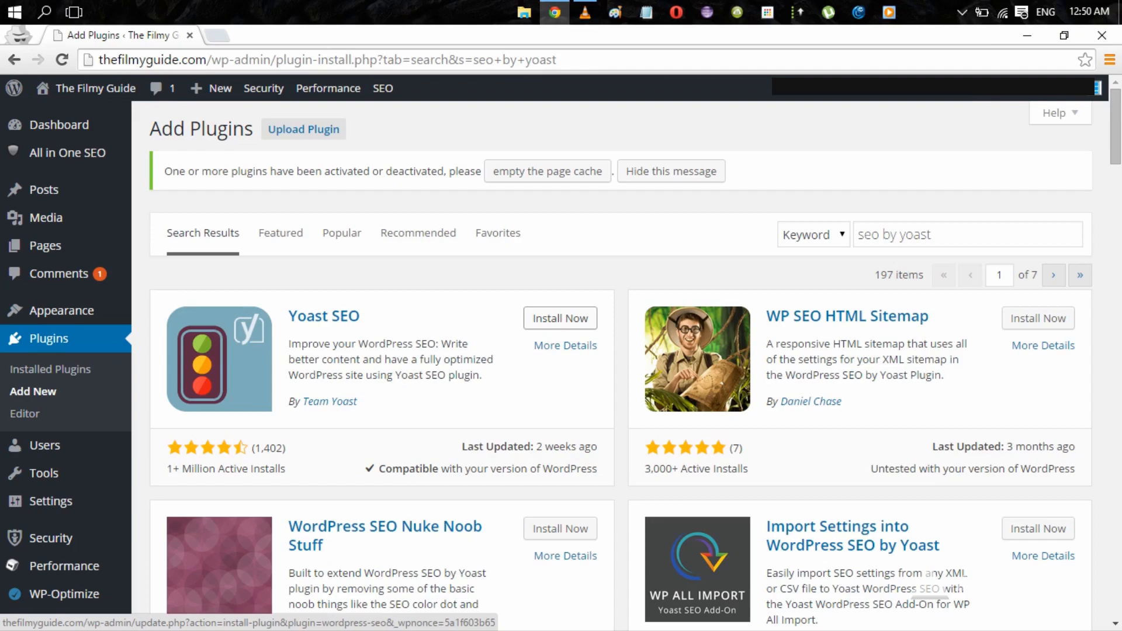
Install and activate the Yoast SEO plugin by Team Yoast, and dismiss its introduction tour.
left_click(560, 318)
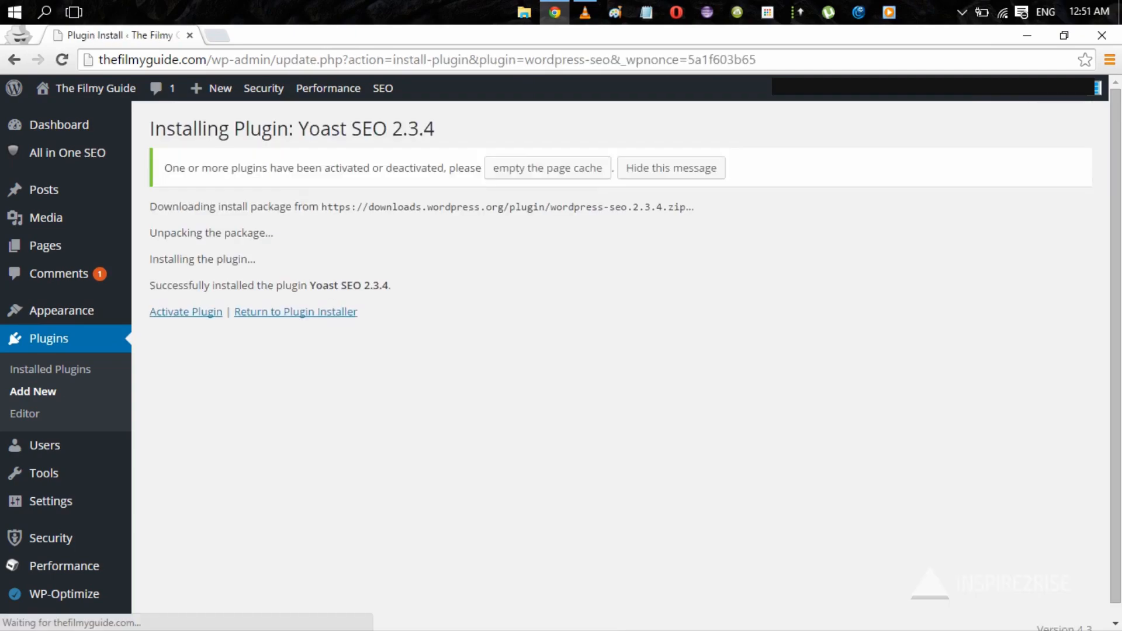
left_click(186, 312)
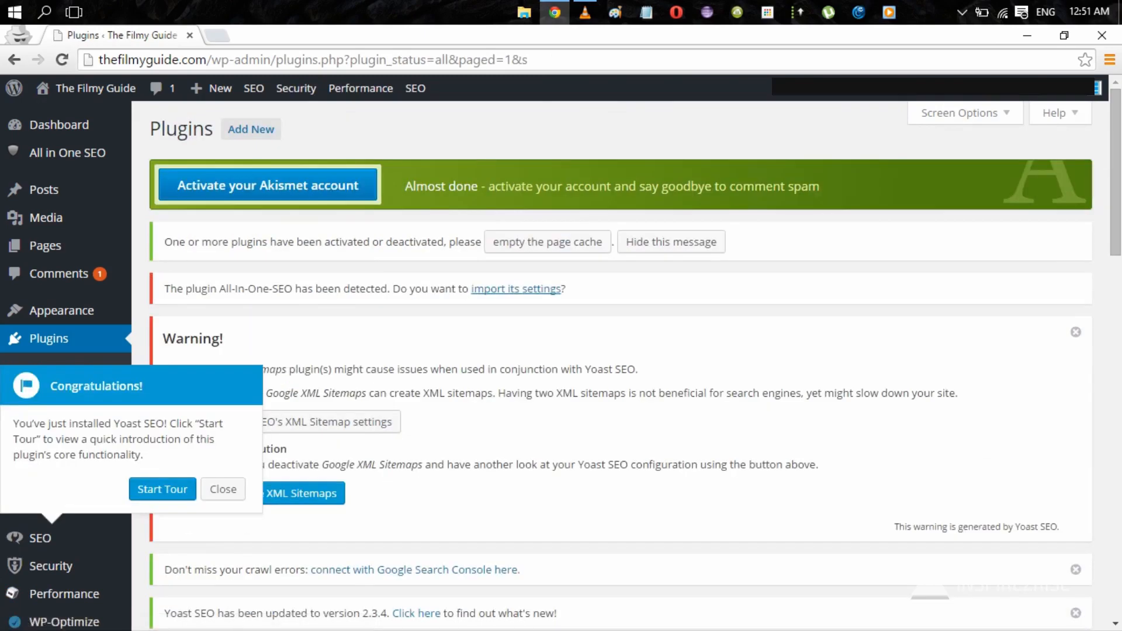
left_click(223, 490)
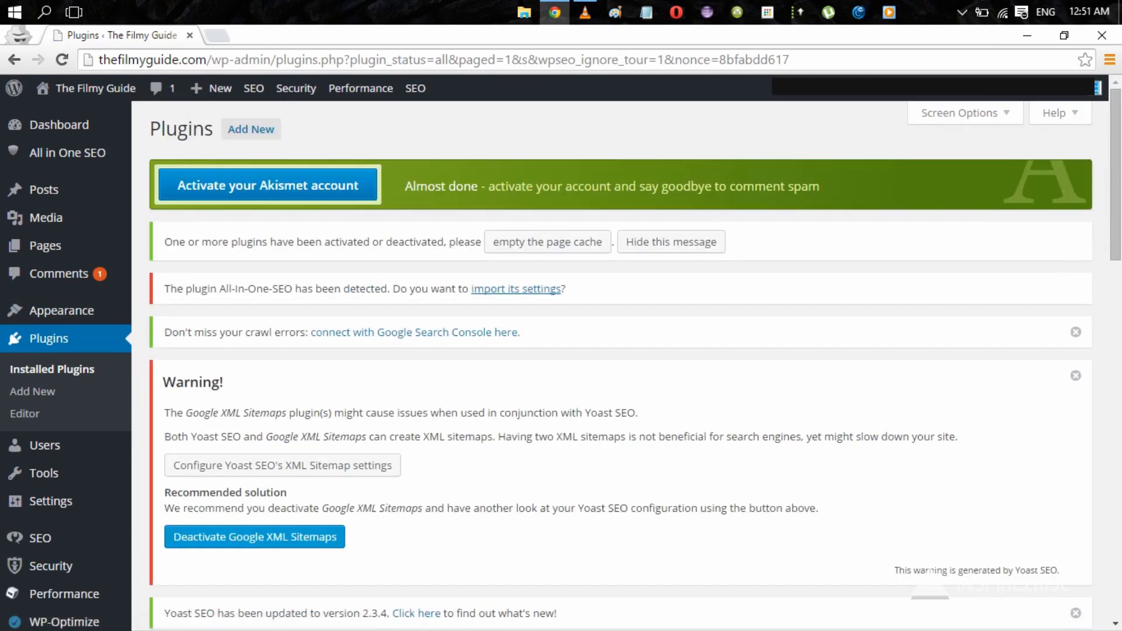
Import the detected All-In-One-SEO settings into Yoast SEO, and rerun the All-in-One import with deletion of the old data enabled.
scroll(620, 363, "down", 1)
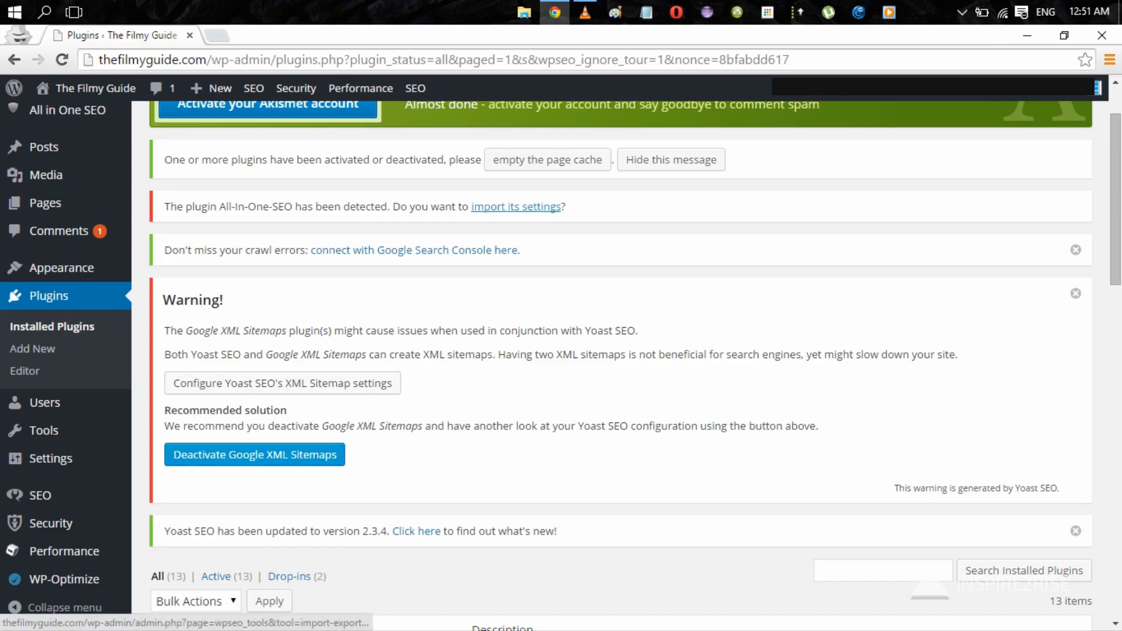
left_click(515, 207)
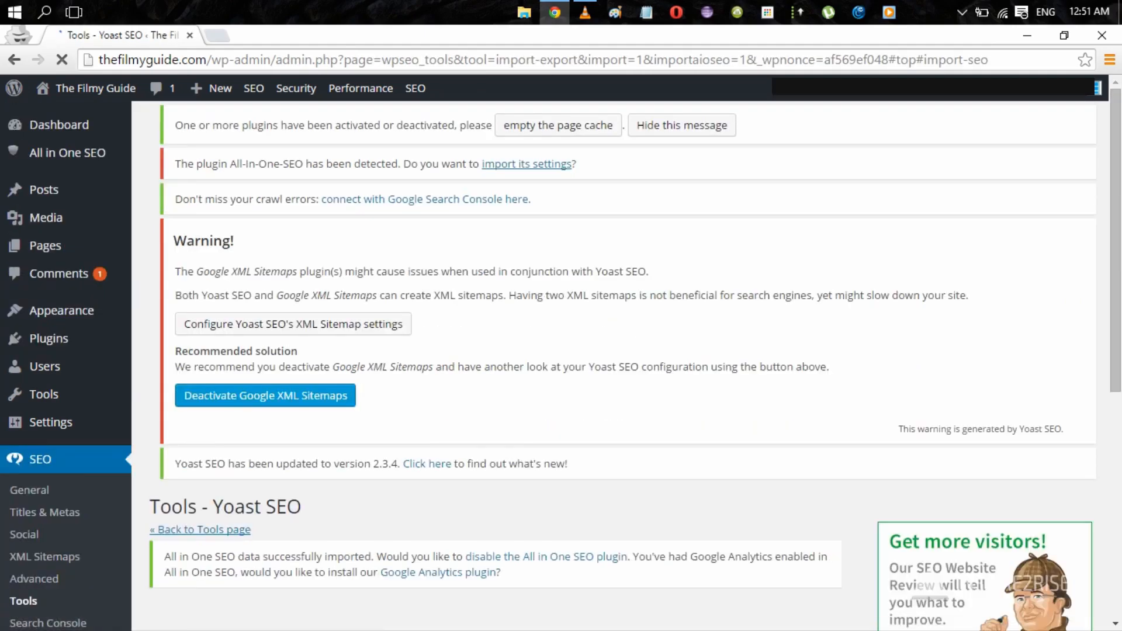
scroll(621, 362, "down", 2)
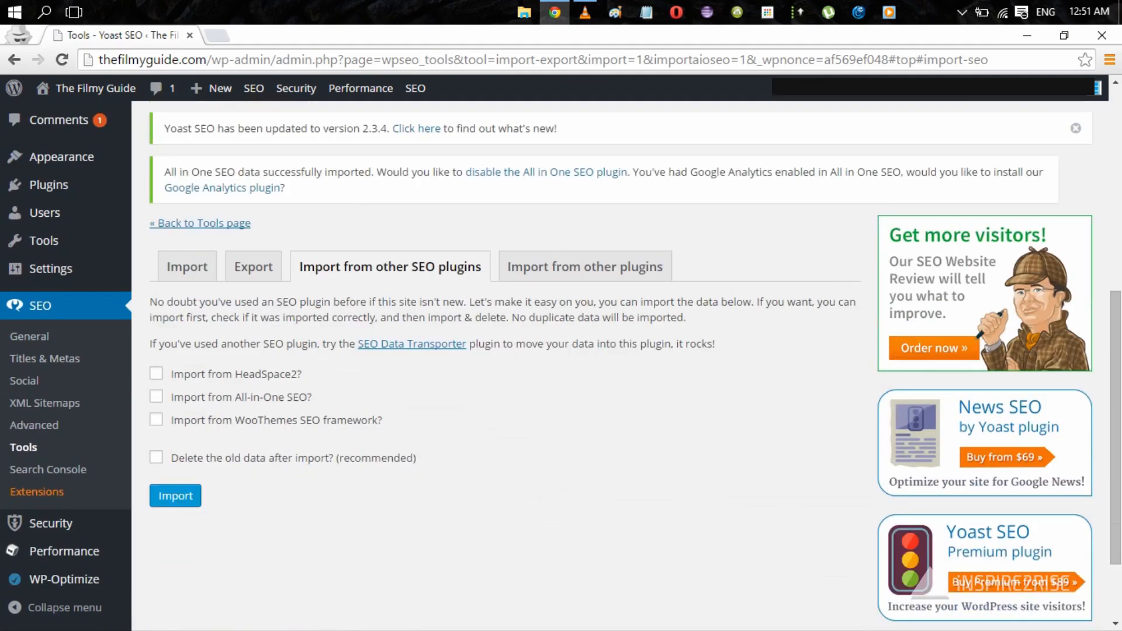
left_click(156, 397)
left_click(156, 457)
left_click(175, 496)
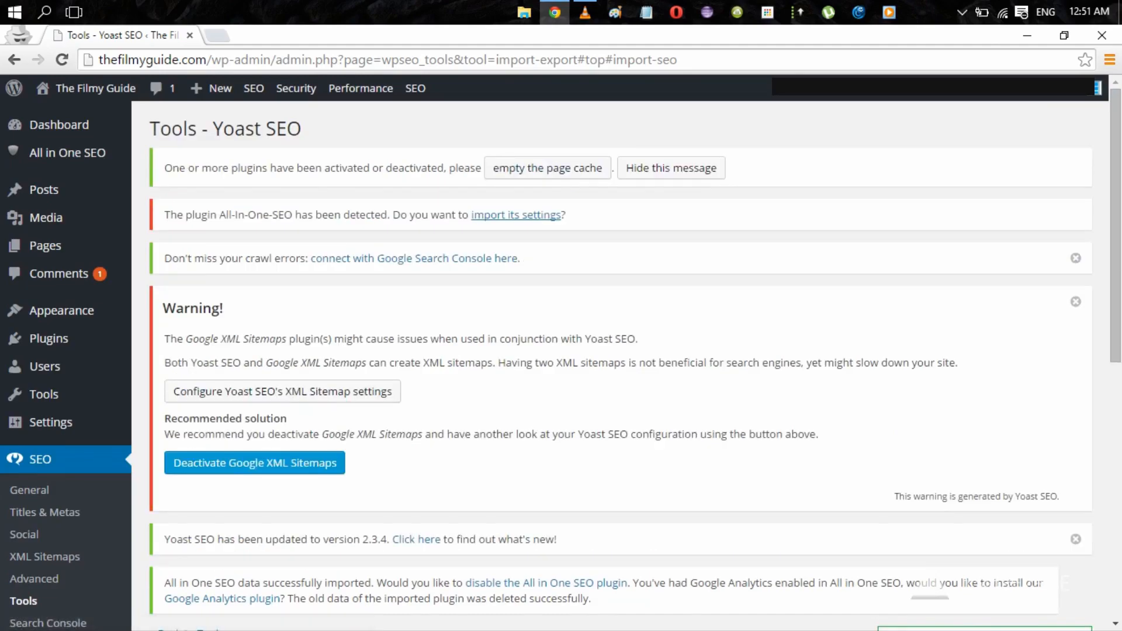
Disable the All in One SEO plugin using the link in the import notice.
scroll(620, 362, "down", 5)
scroll(619, 363, "up", 1)
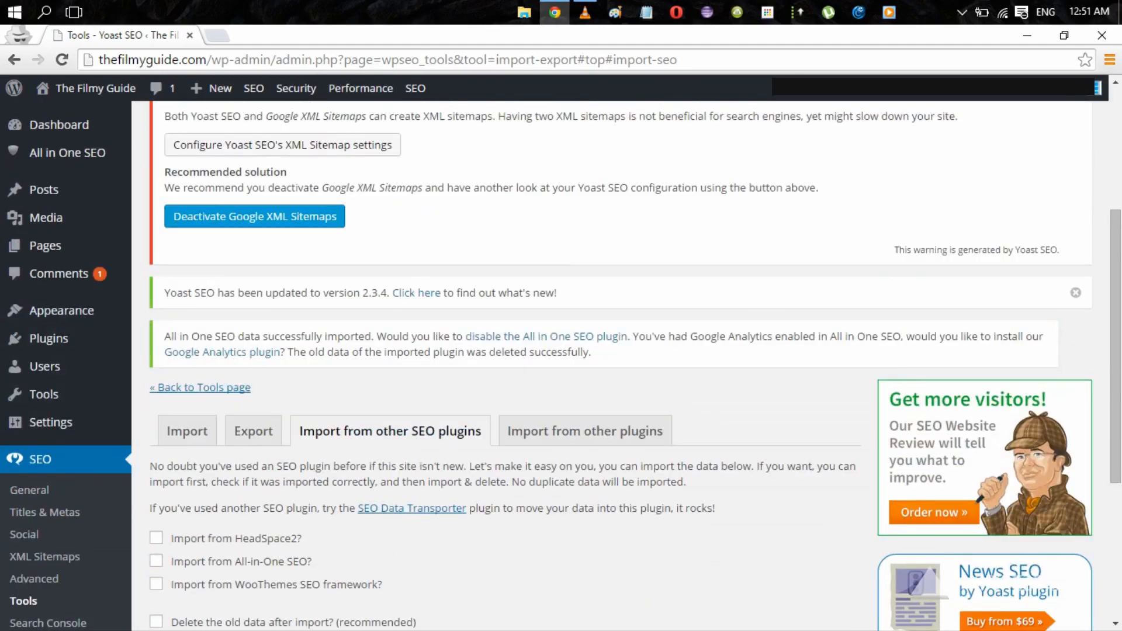
left_click(546, 337)
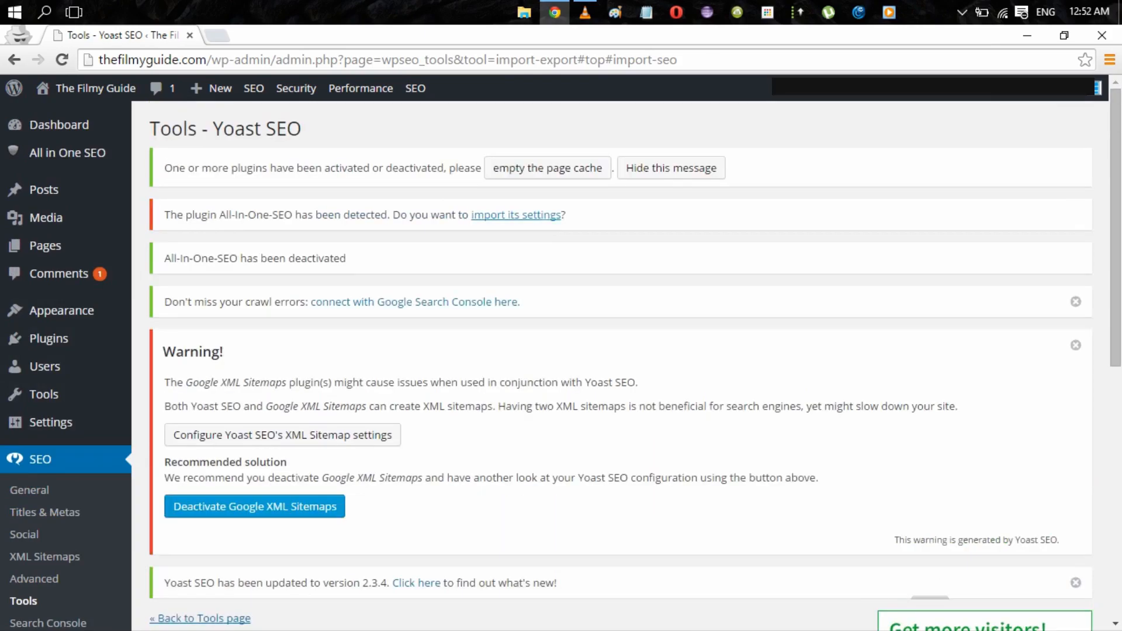
Look over the import options and the notices on the Yoast SEO Tools page.
scroll(584, 334, "down", 4)
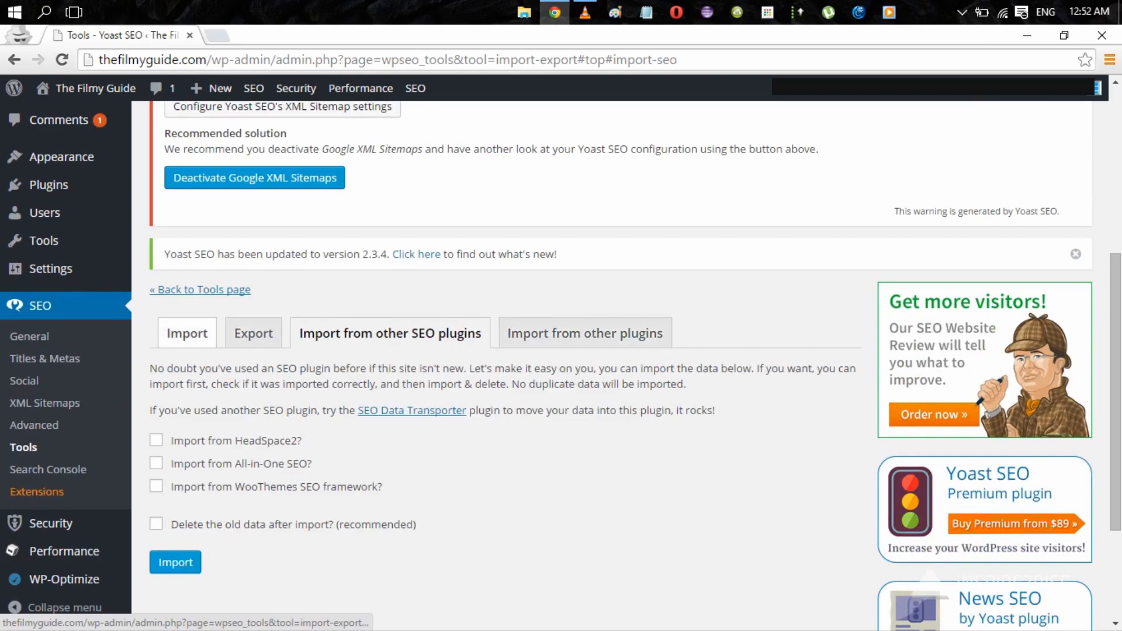
left_click(187, 333)
left_click(390, 333)
scroll(412, 410, "up", 4)
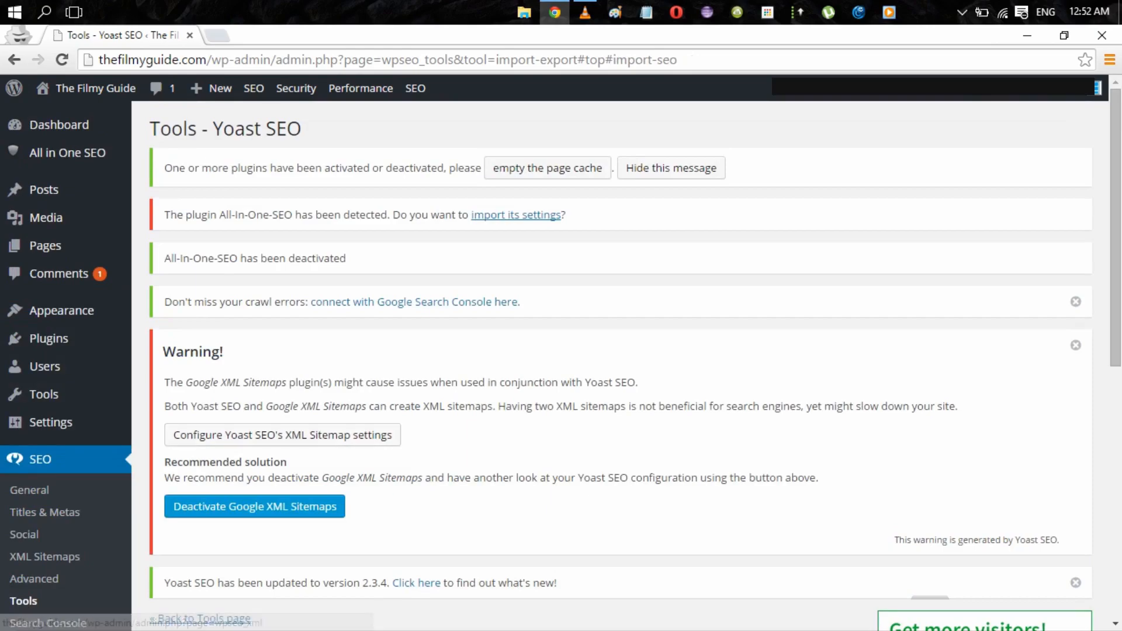
scroll(412, 411, "down", 5)
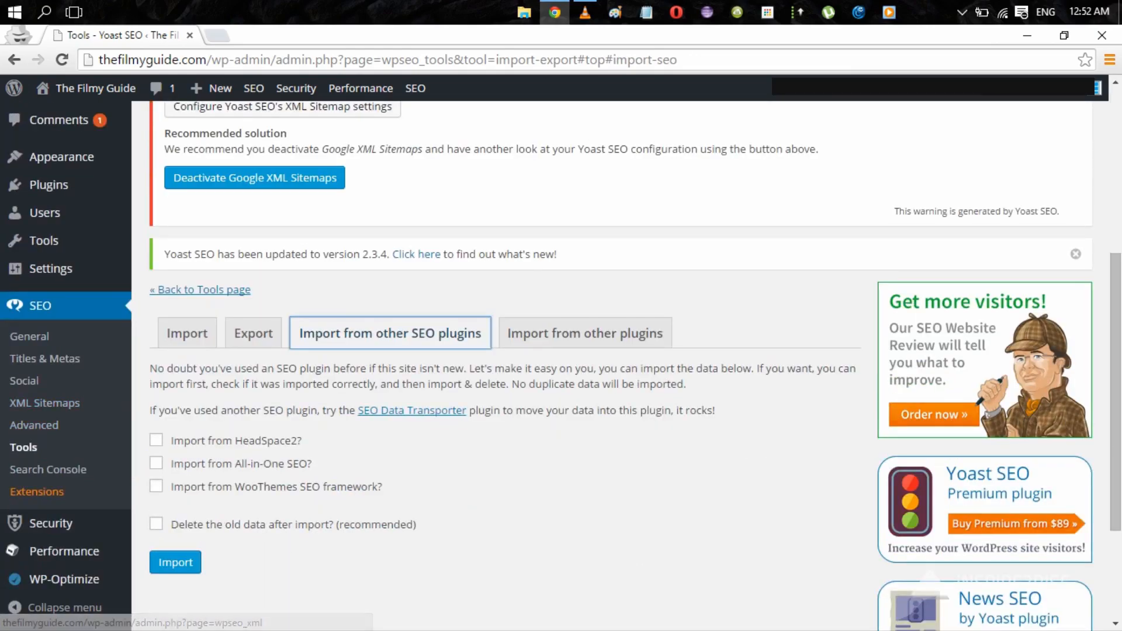
scroll(35, 409, "up", 4)
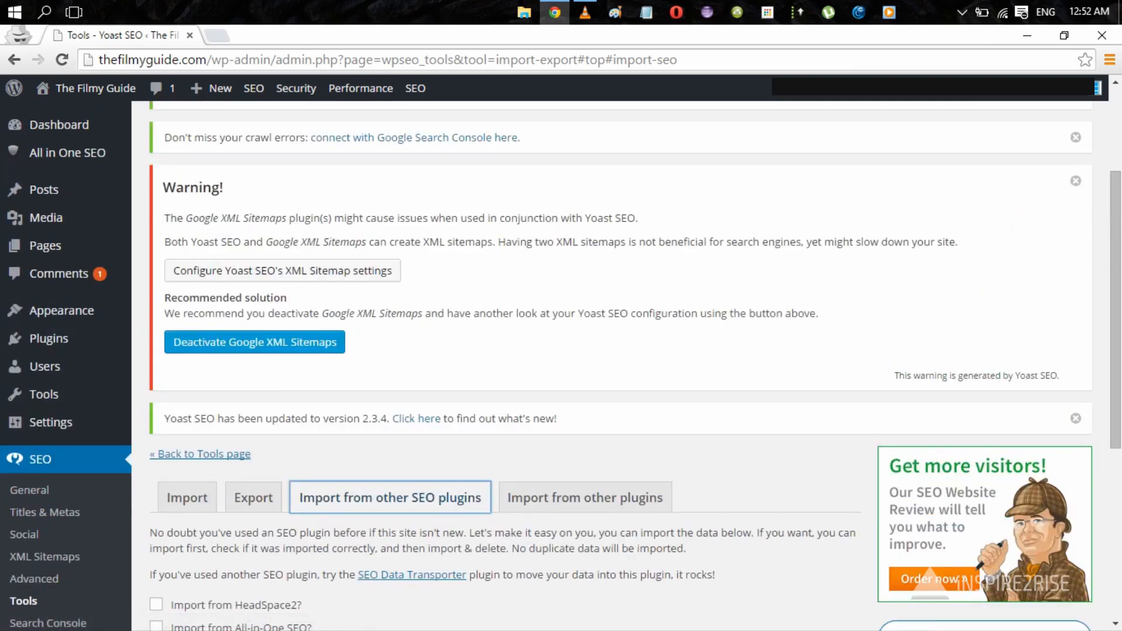
scroll(35, 409, "down", 1)
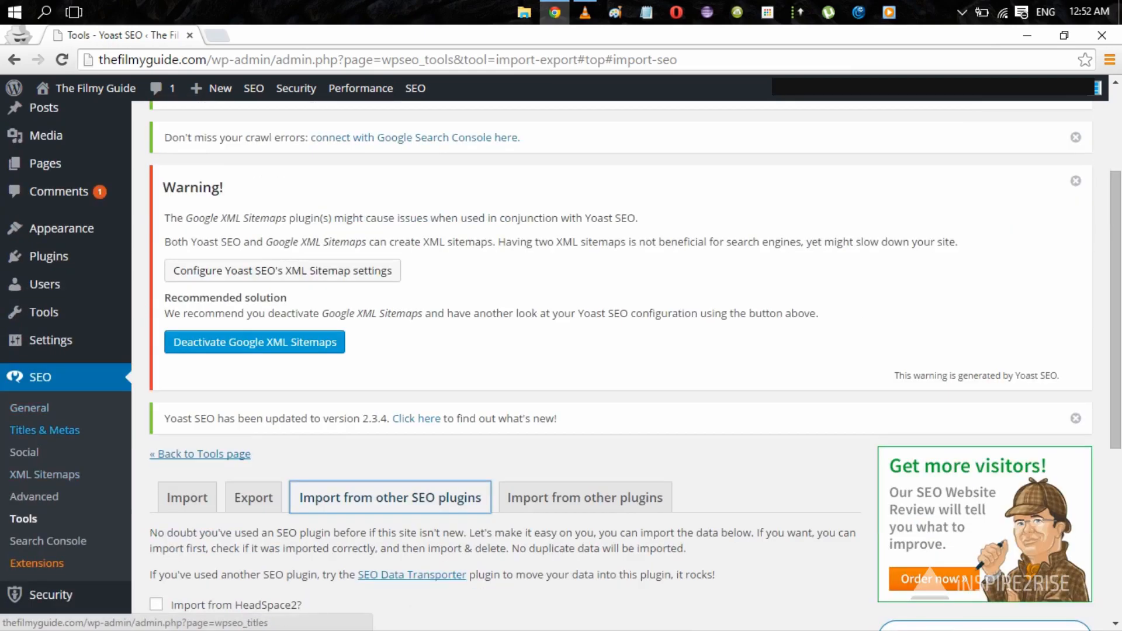
Open the summary of the latest changes from the Yoast SEO General settings.
left_click(44, 430)
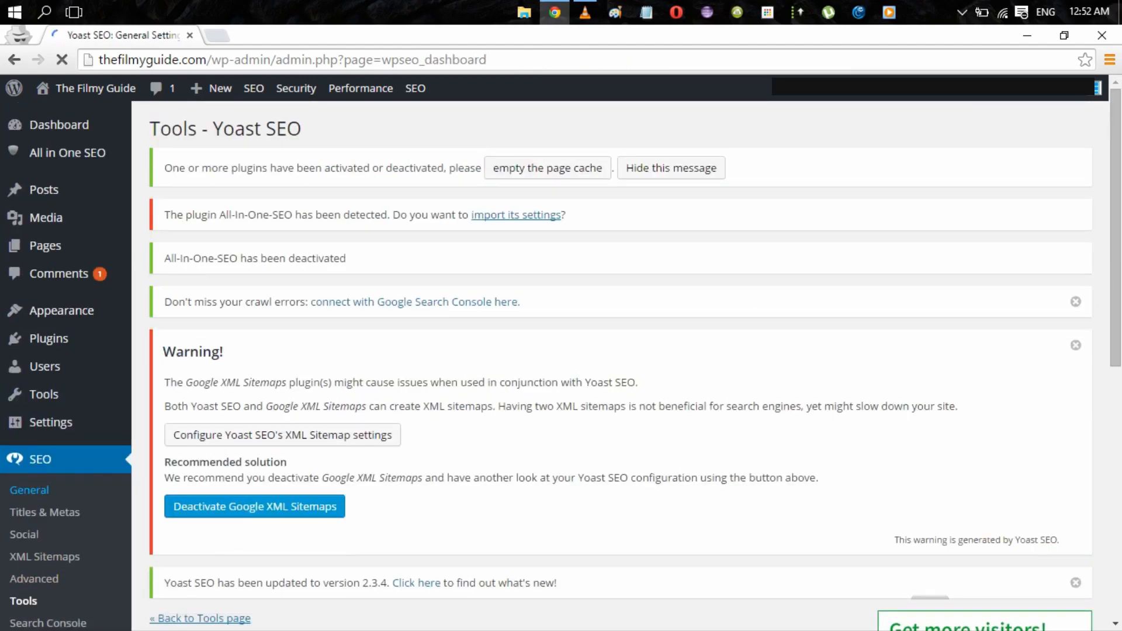
scroll(585, 350, "down", 5)
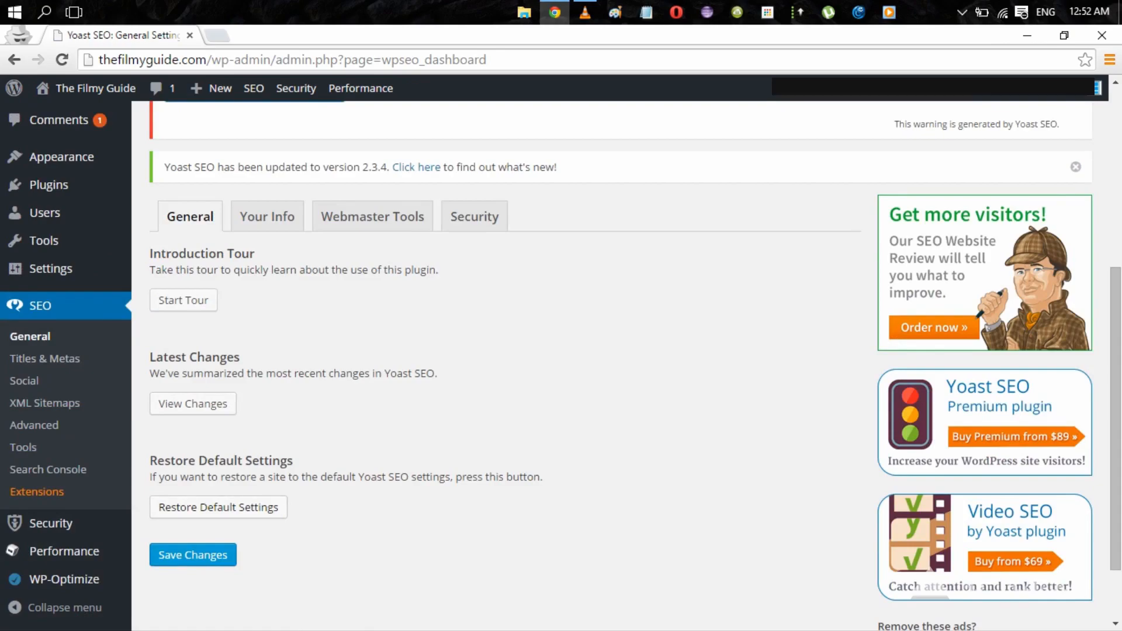
left_click(193, 404)
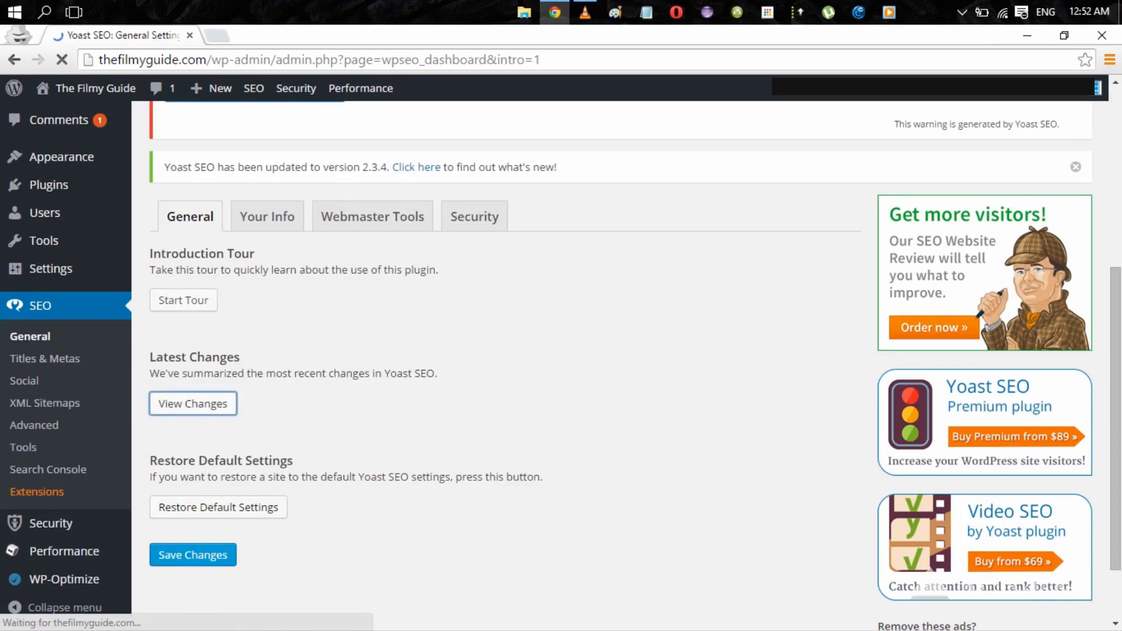
Read through the What's new in 2.3 page, from the Search Console integration to the More in this release section.
scroll(620, 351, "down", 3)
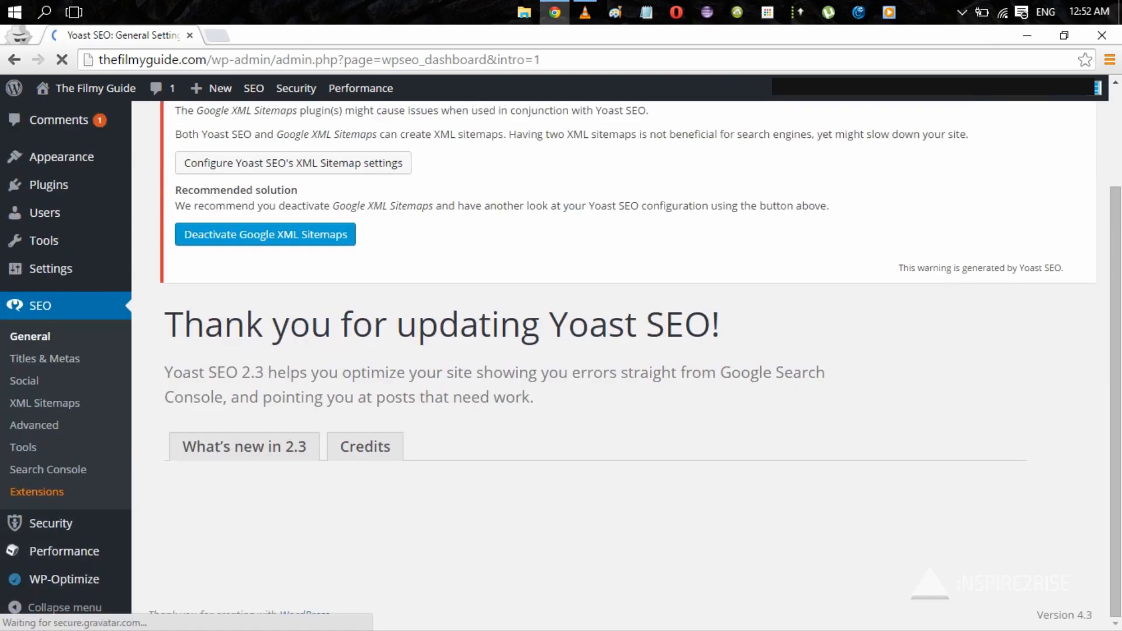
scroll(619, 363, "down", 2)
scroll(619, 362, "up", 2)
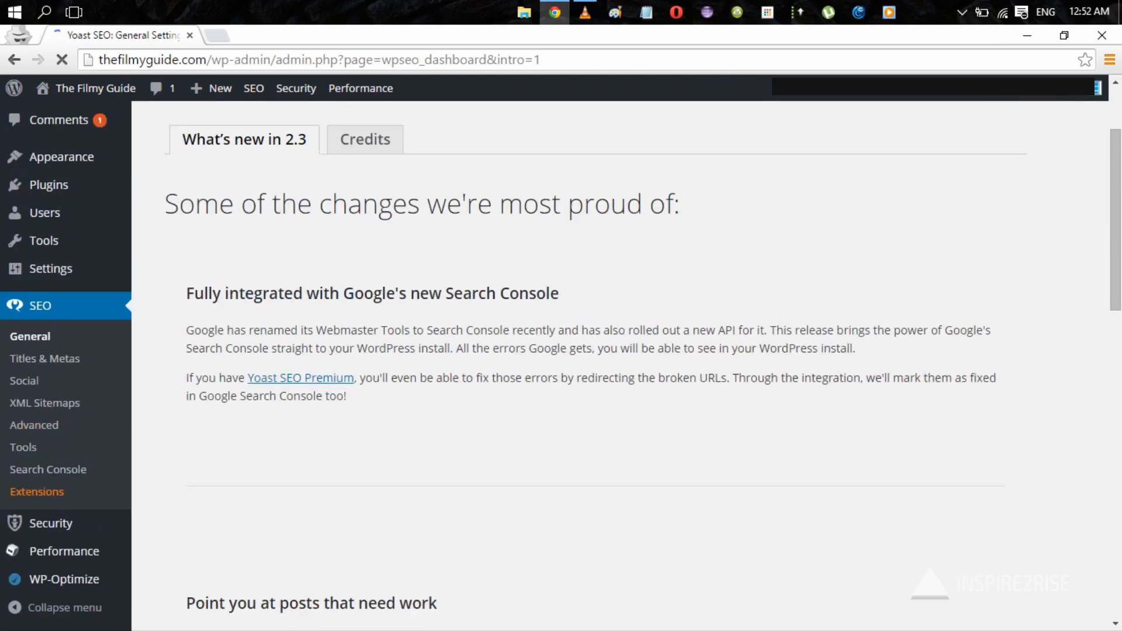
scroll(275, 556, "down", 2)
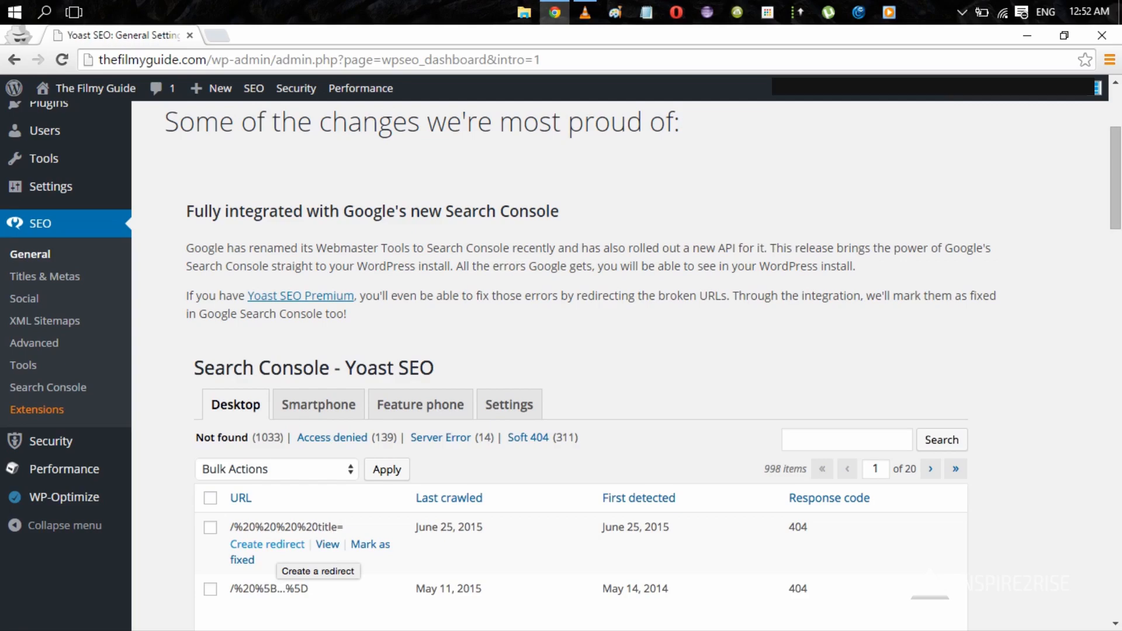
scroll(275, 556, "down", 11)
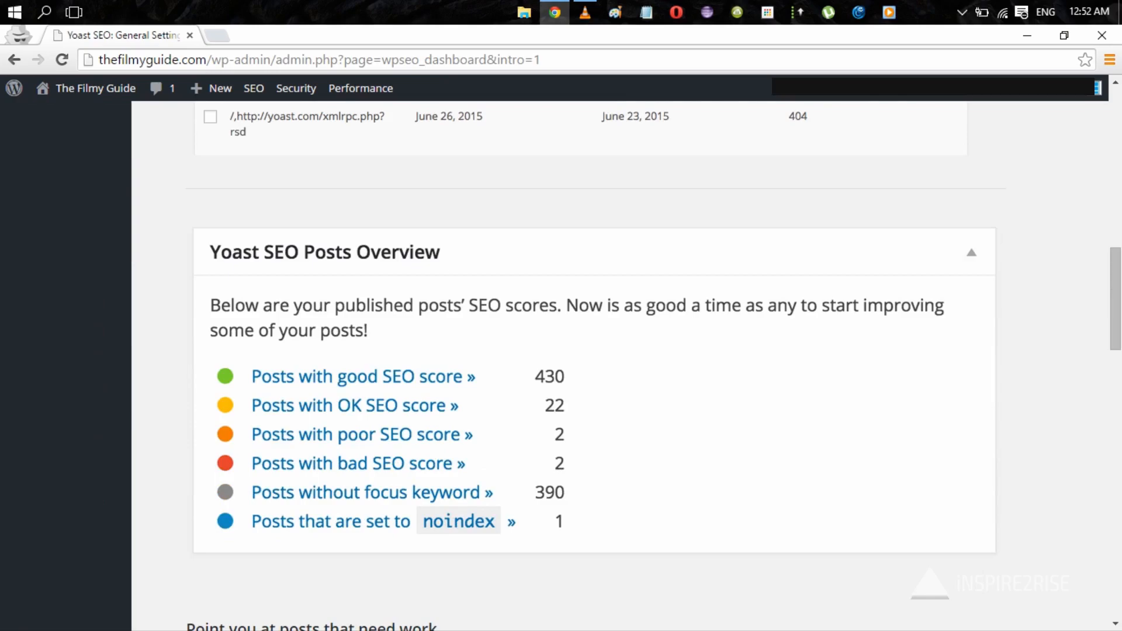
scroll(561, 351, "down", 7)
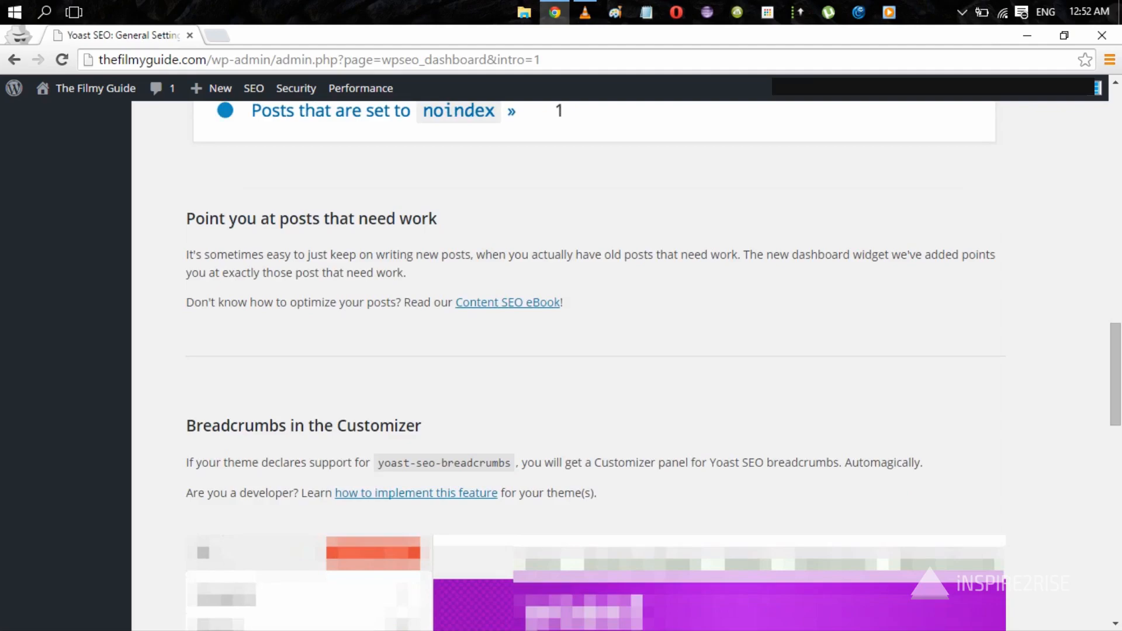
scroll(561, 351, "down", 3)
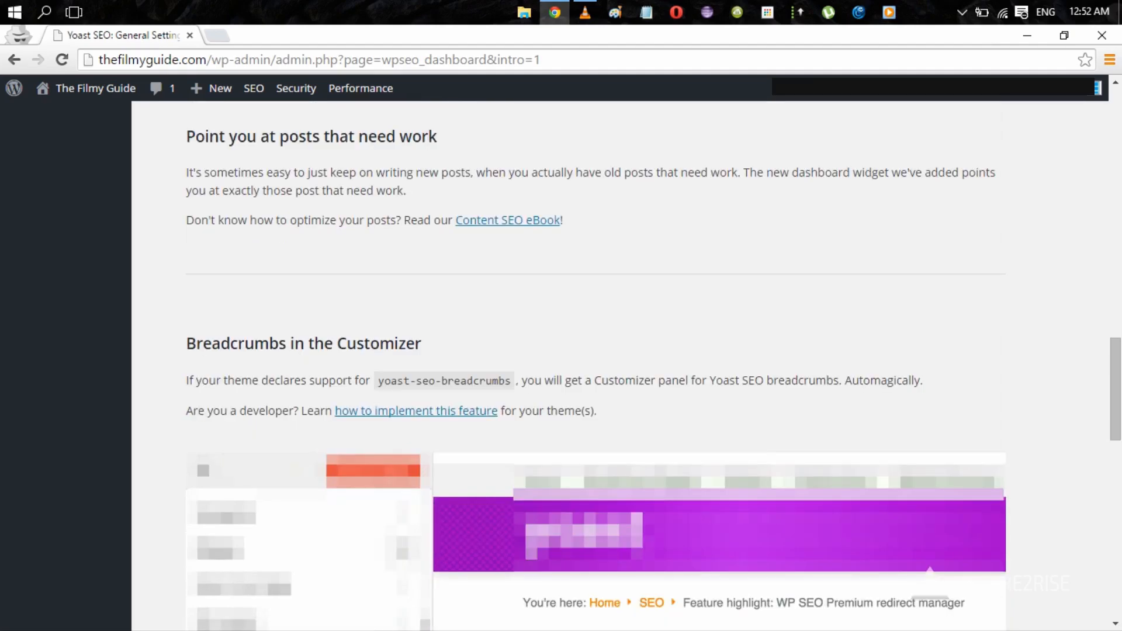
scroll(561, 350, "down", 1)
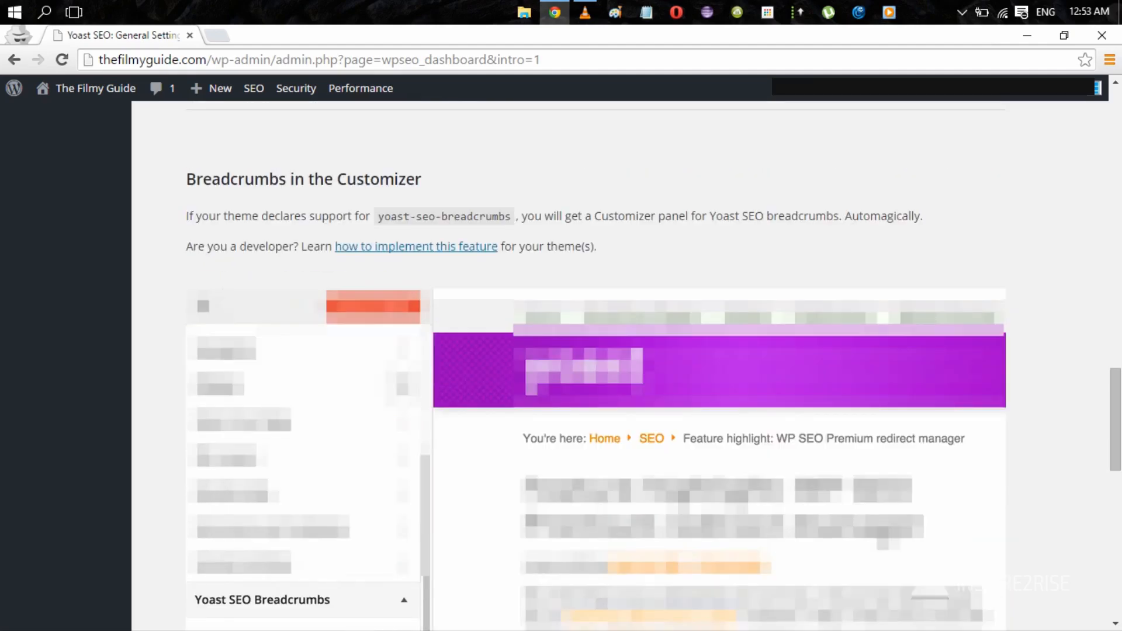
scroll(561, 351, "up", 8)
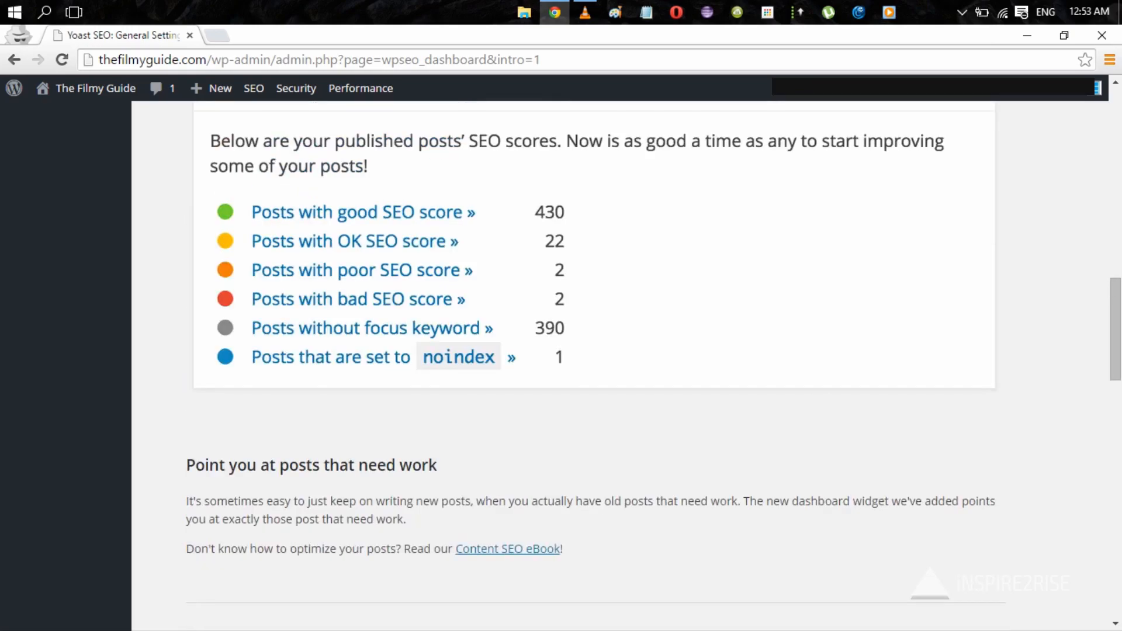
scroll(561, 351, "down", 14)
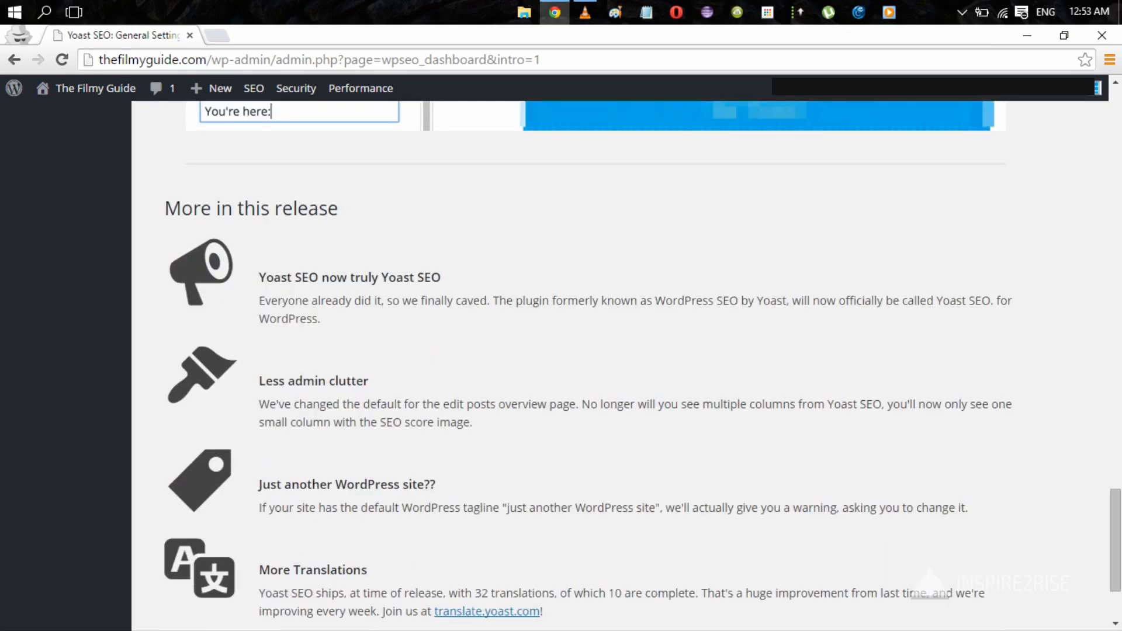
scroll(561, 351, "up", 20)
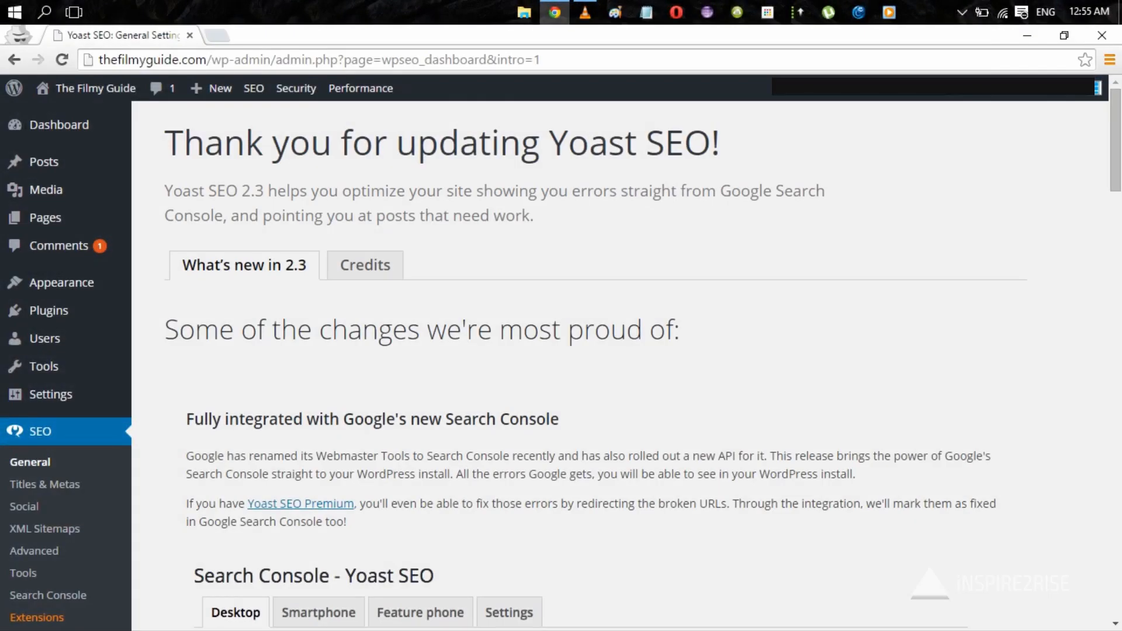
scroll(561, 351, "down", 5)
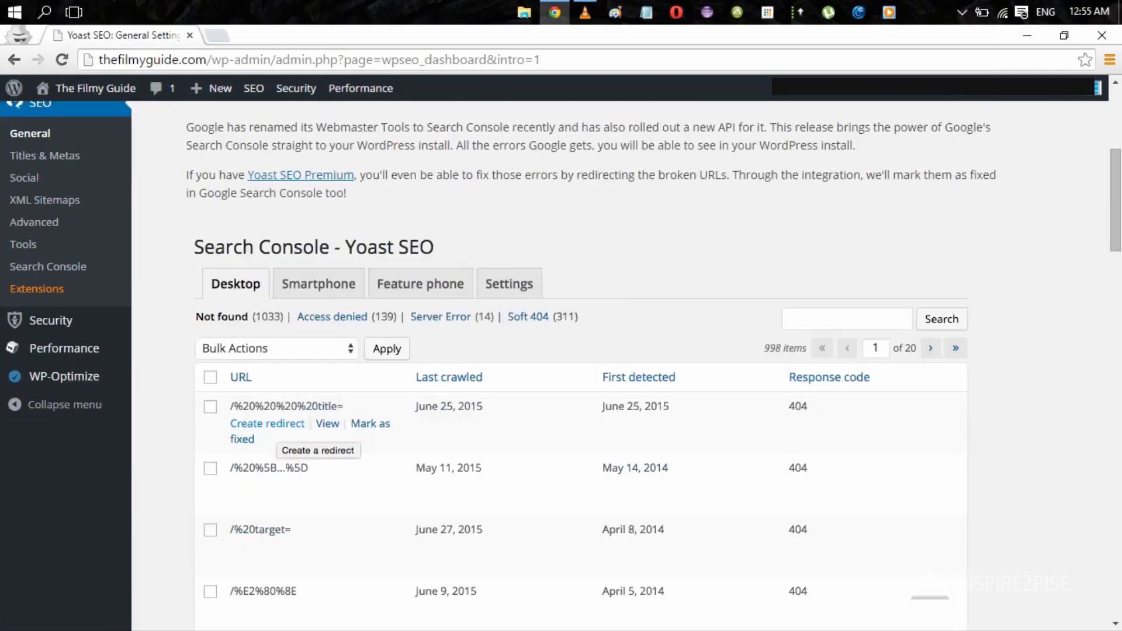
scroll(561, 351, "up", 5)
scroll(561, 351, "down", 20)
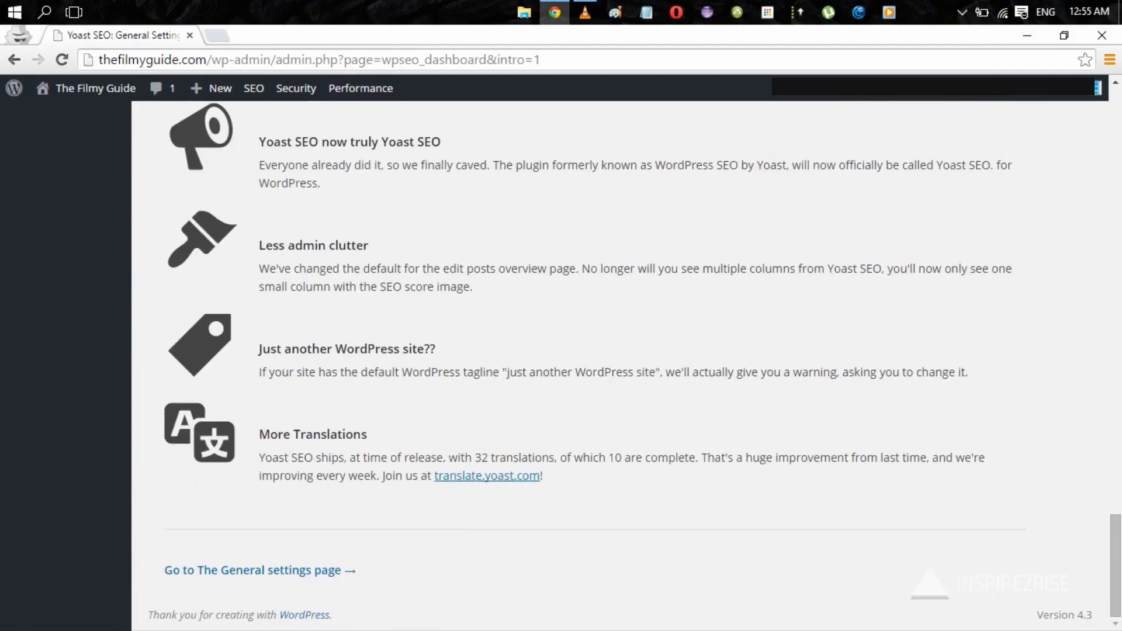
scroll(561, 350, "up", 1)
scroll(561, 350, "up", 15)
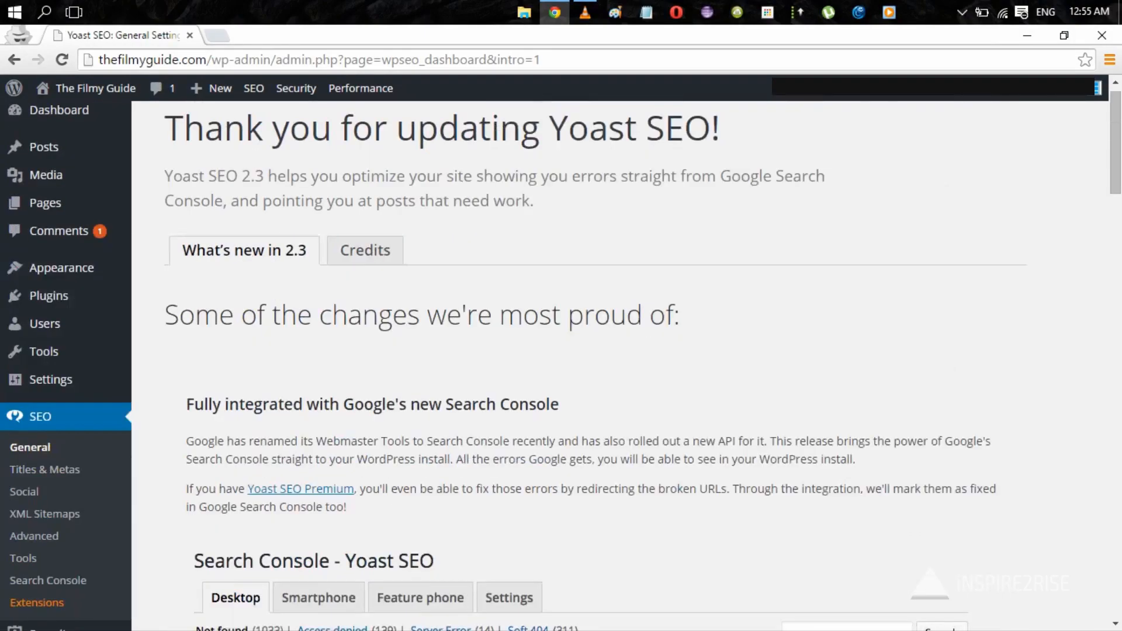
scroll(561, 351, "down", 1)
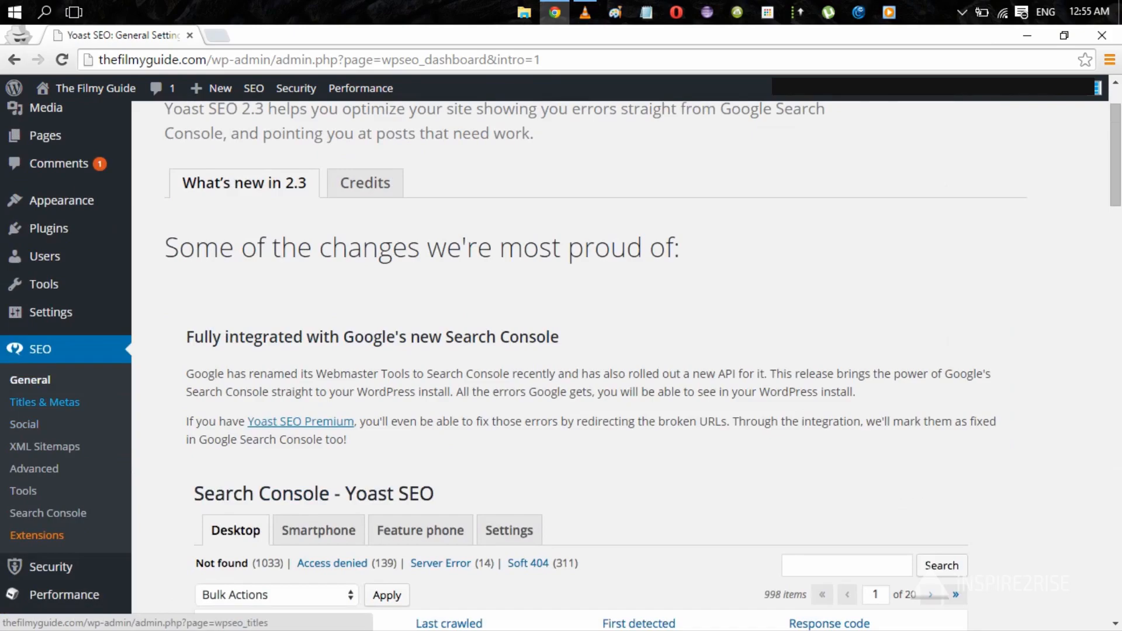
Return to the Yoast SEO General settings, switch the browser to full screen and show the Your Info settings.
left_click(30, 380)
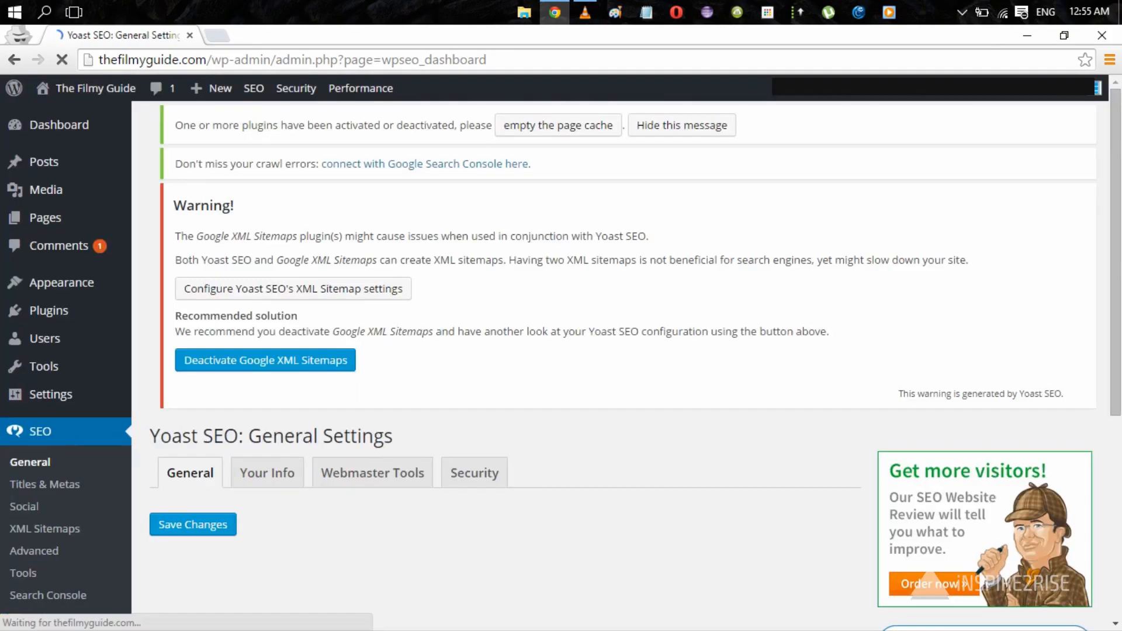
key("F11")
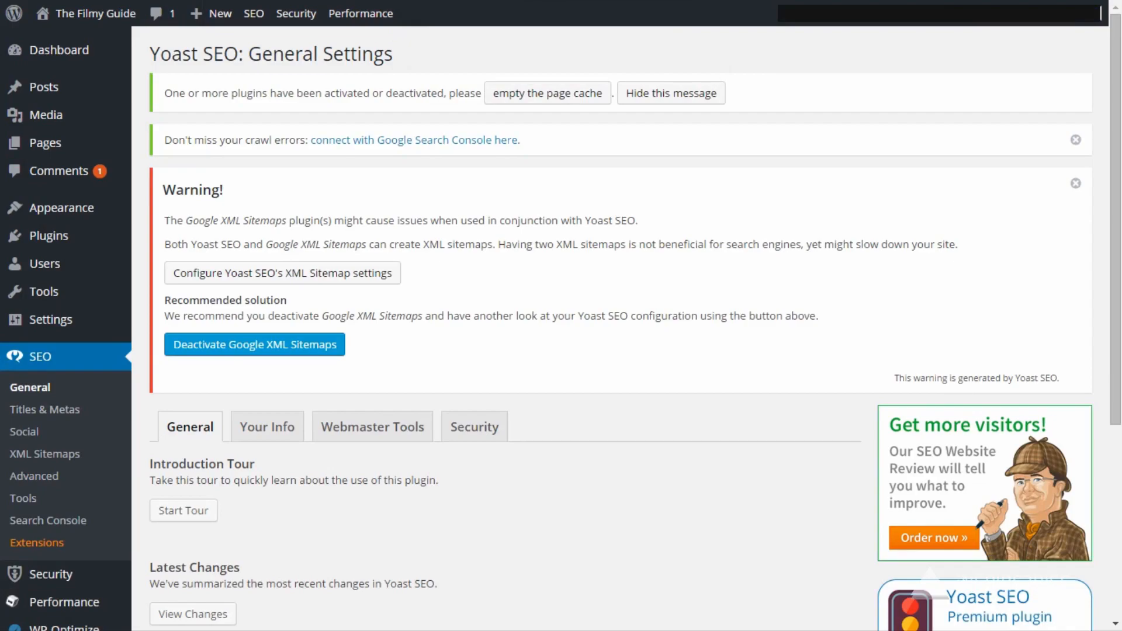
scroll(269, 263, "down", 5)
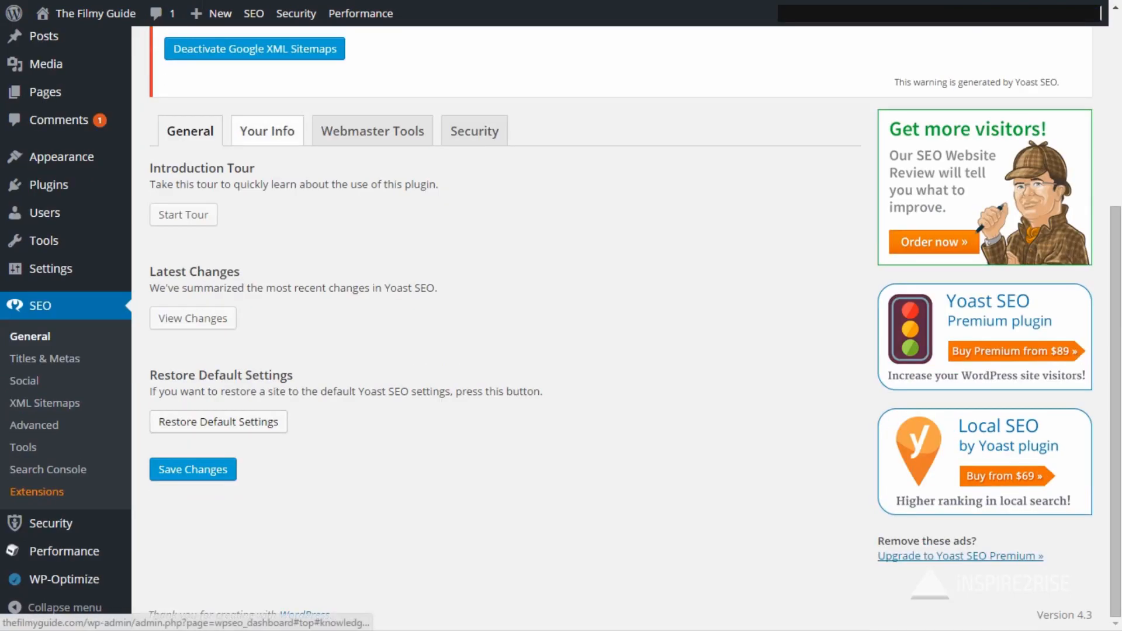
left_click(267, 131)
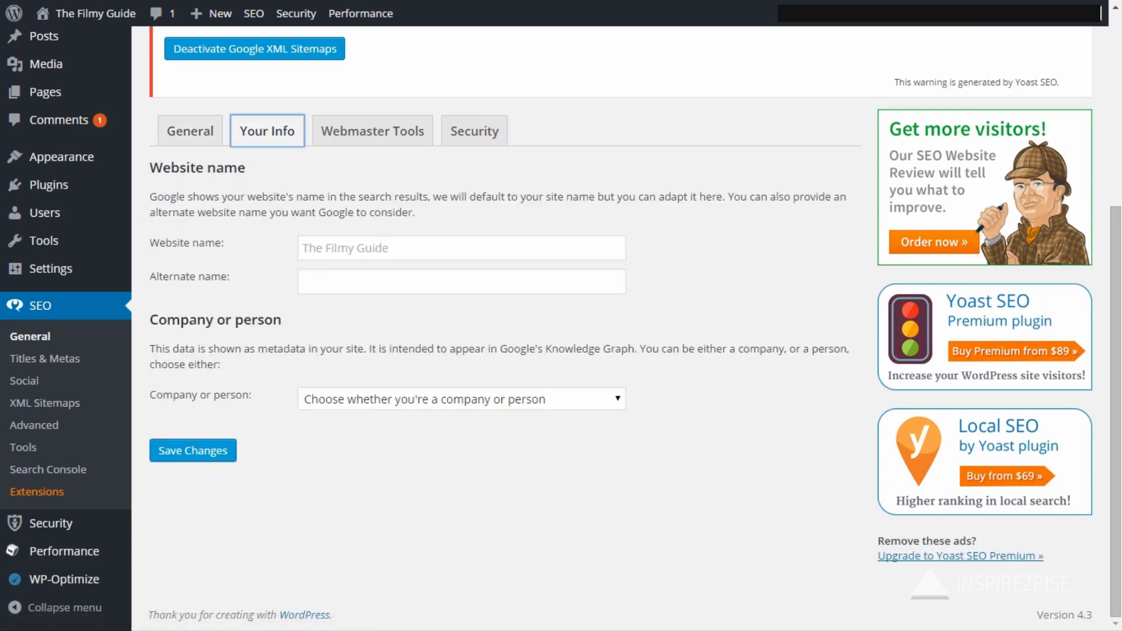
Set the site as a Company in the Your Info settings and enter The Filmy Guide as the company name.
left_click(461, 399)
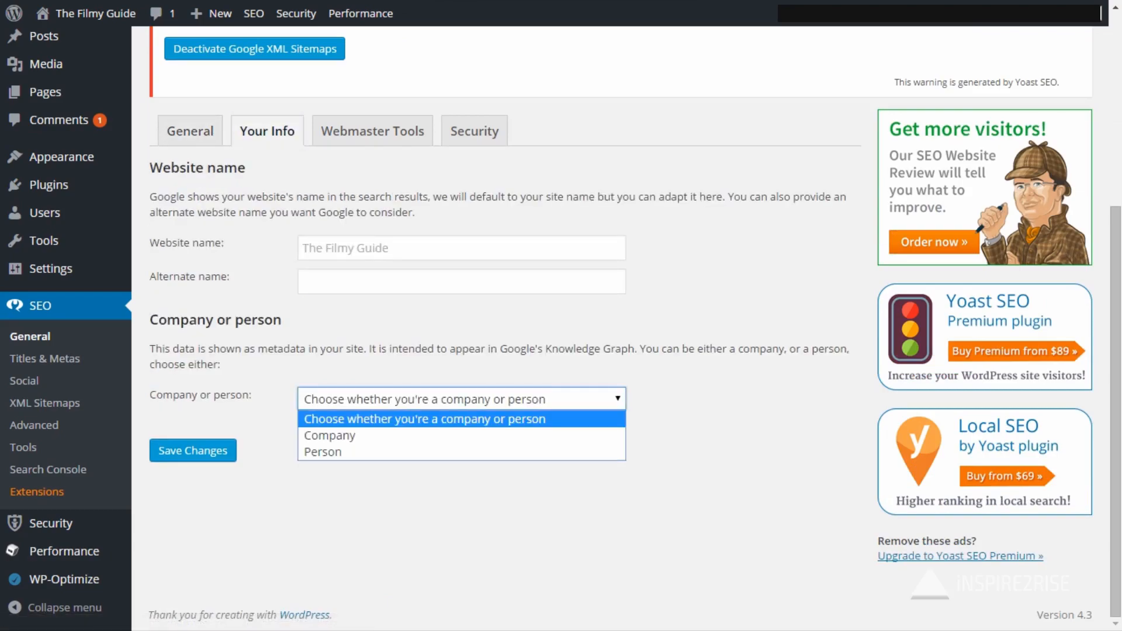
left_click(462, 436)
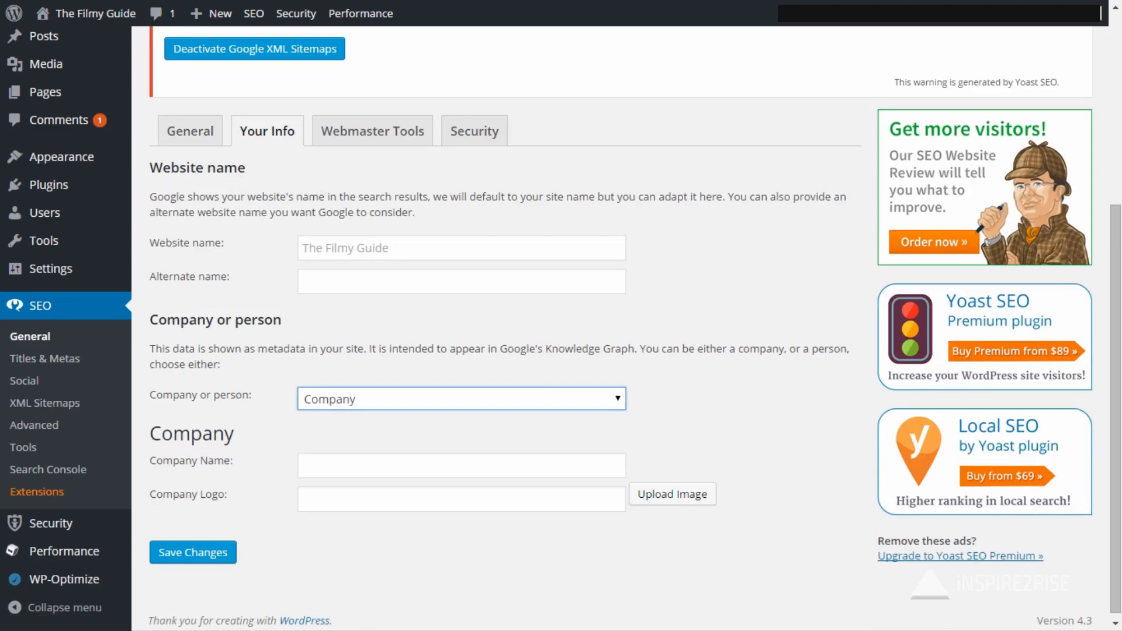
left_click(462, 466)
type("Th")
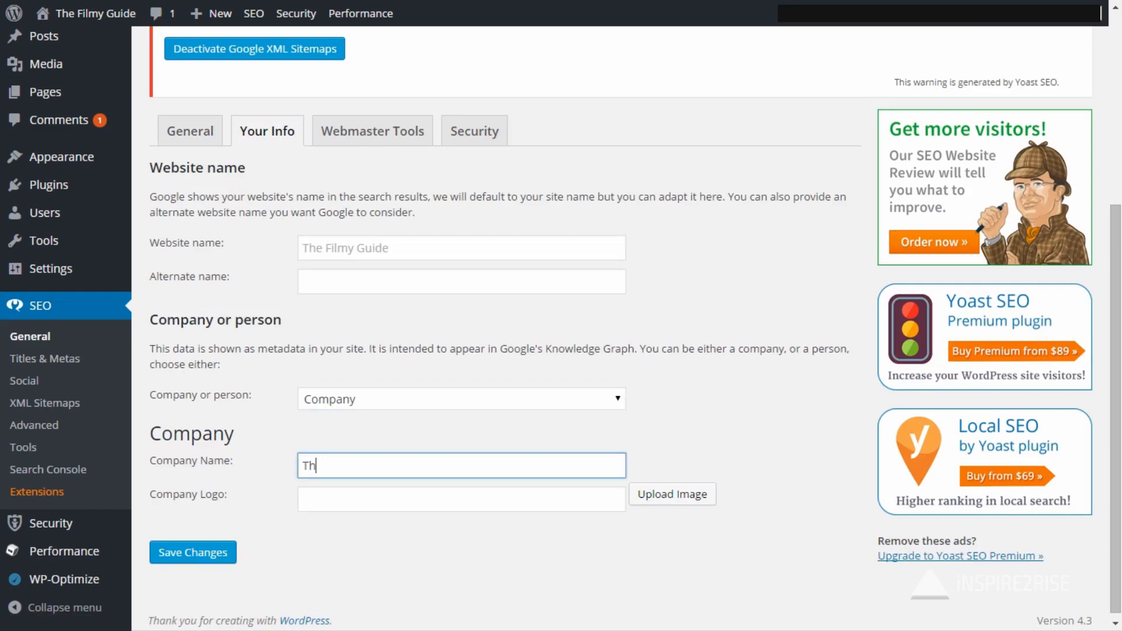
type("e Filmy Guide")
left_click(467, 549)
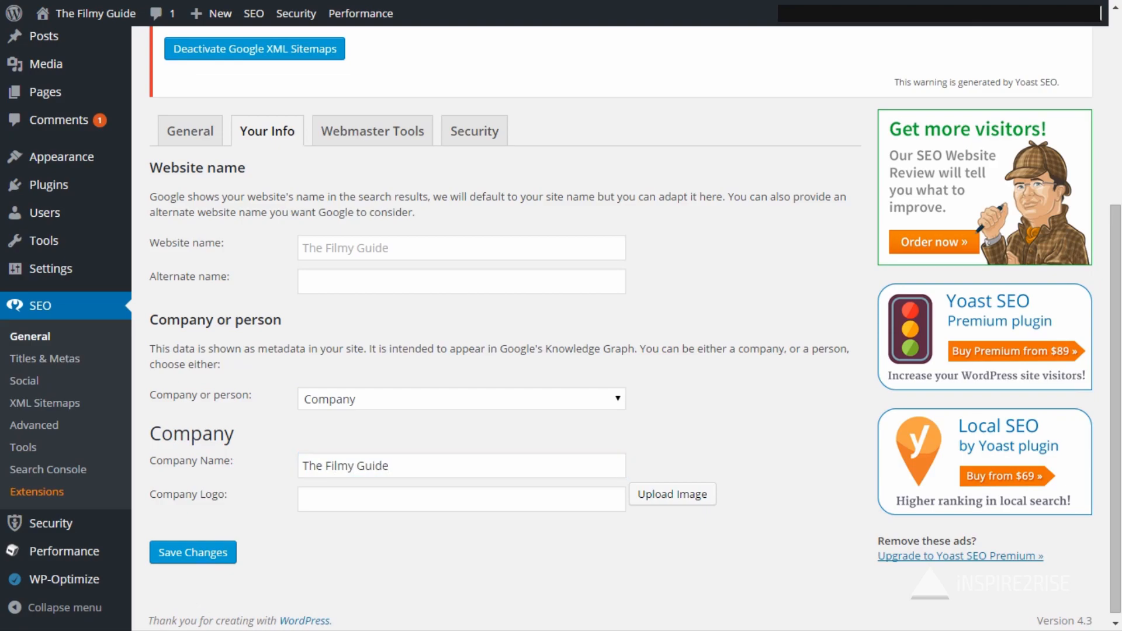
Enter The Filmy Guide as the website name and TheFilmyGuide as the alternate name.
left_click(409, 282)
left_click(409, 248)
type("The ")
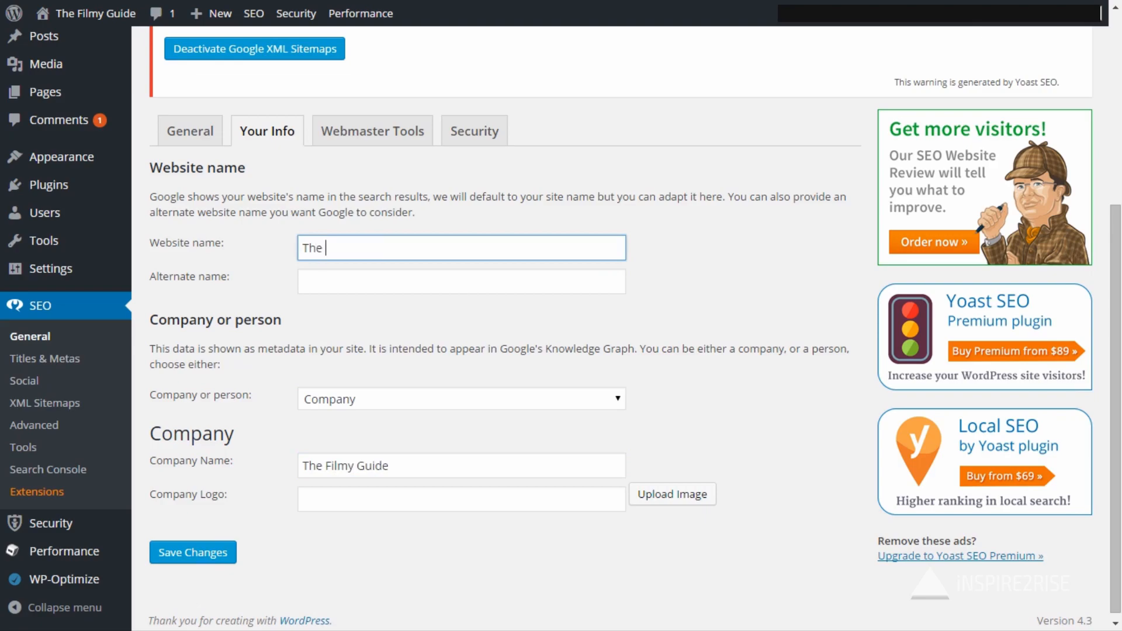
type("Filmy Guide")
key("Tab")
type("TheF")
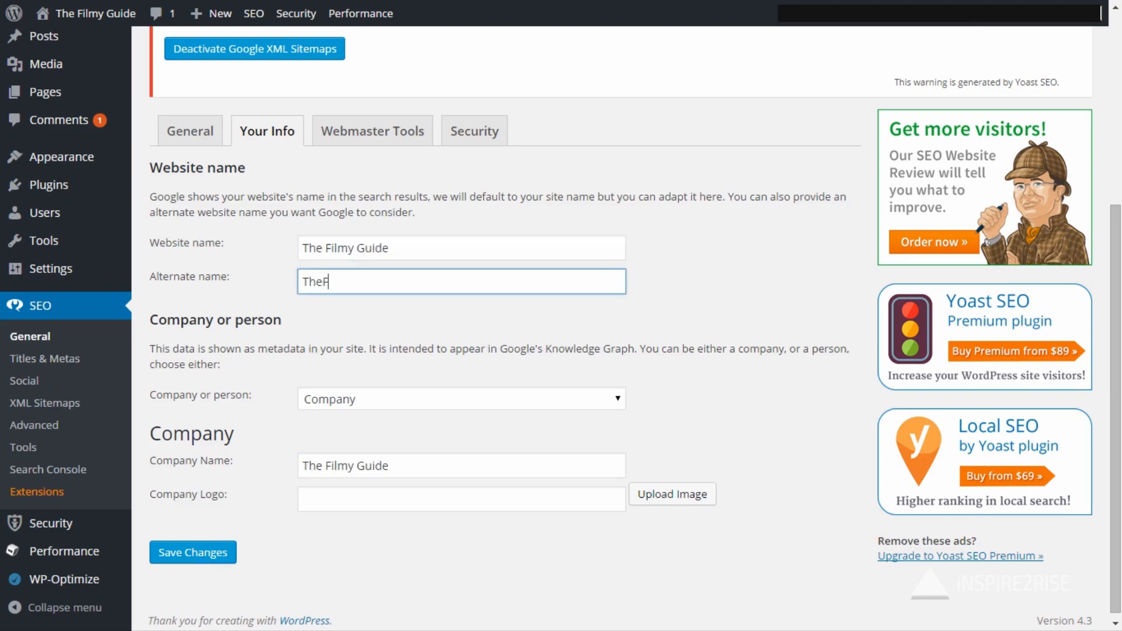
type("ilmyGuide")
key("Tab")
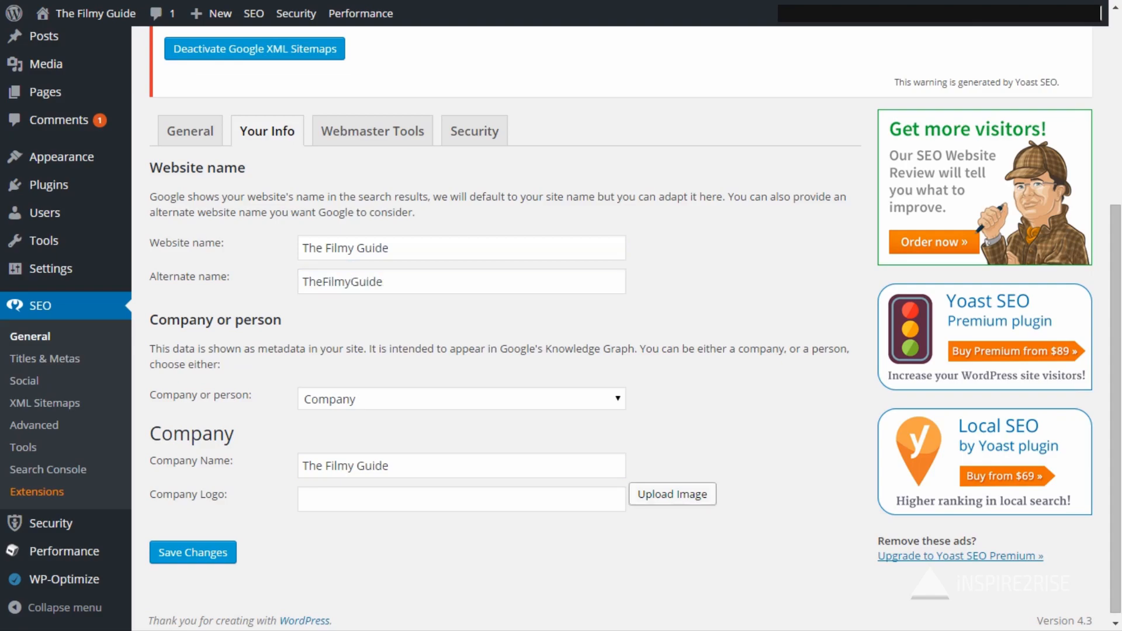
Open the company logo image chooser, close it without picking an image, and save the Your Info settings.
left_click(673, 495)
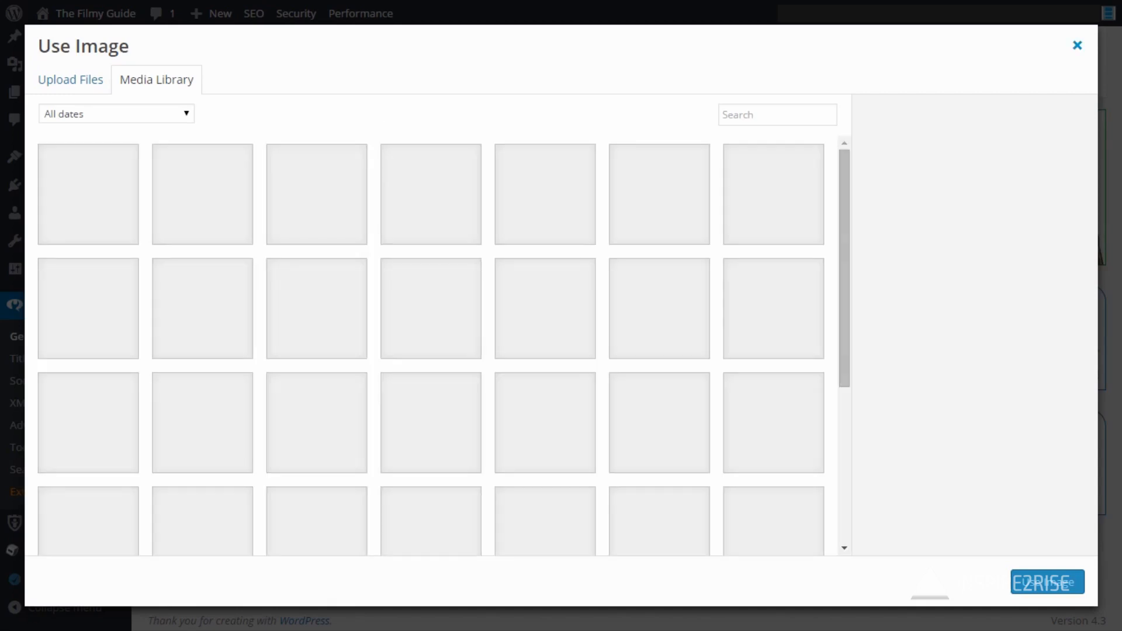
left_click(1077, 45)
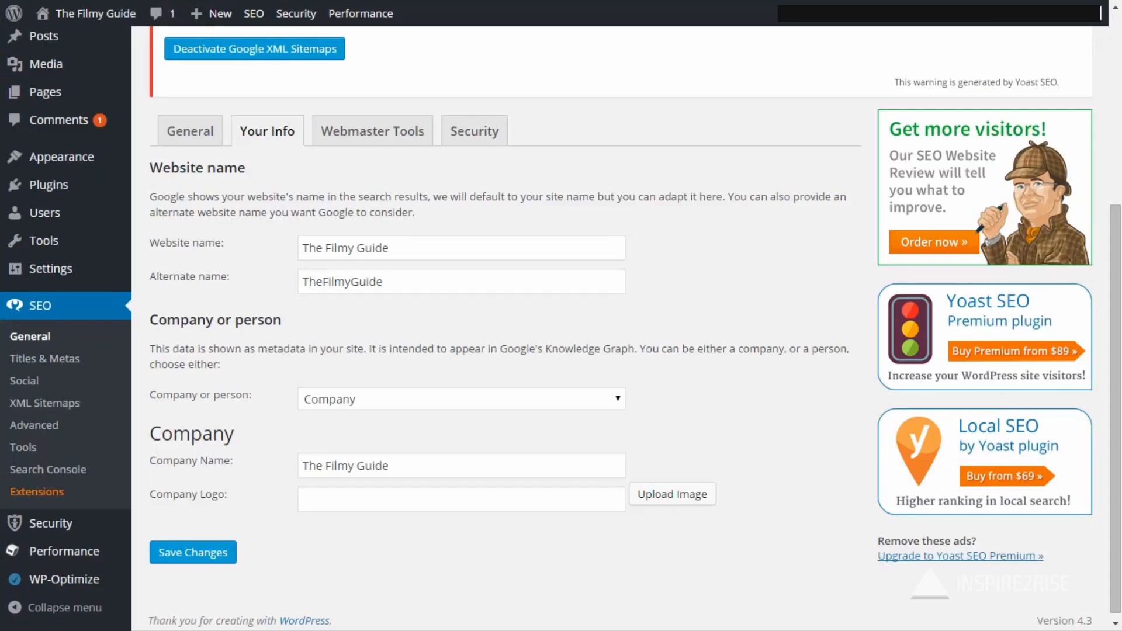
left_click(155, 551)
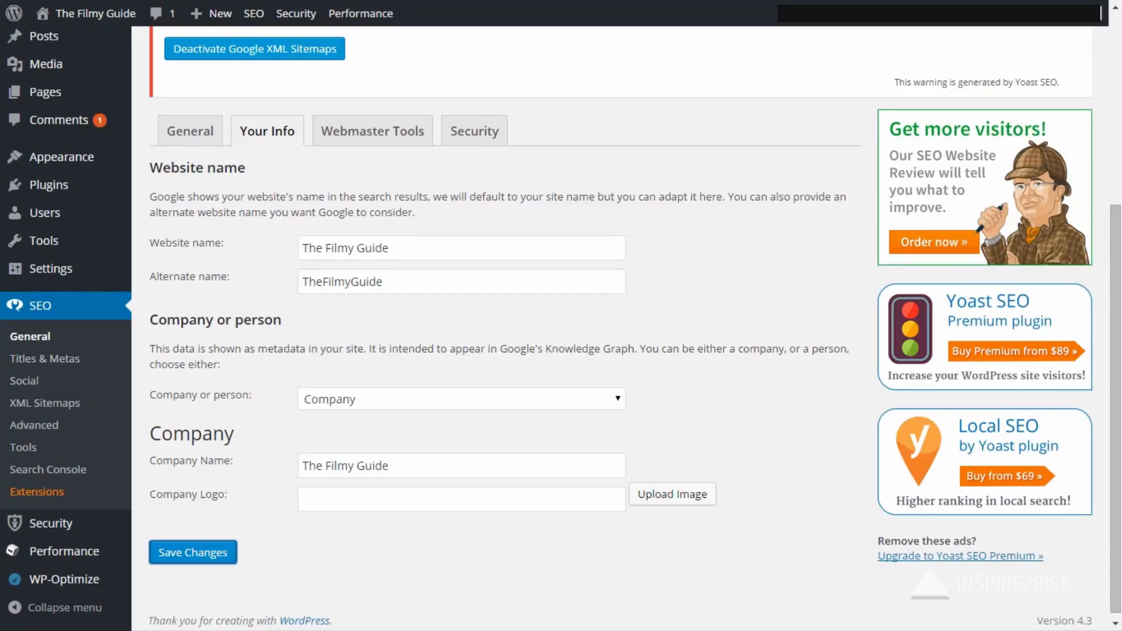
scroll(619, 350, "down", 2)
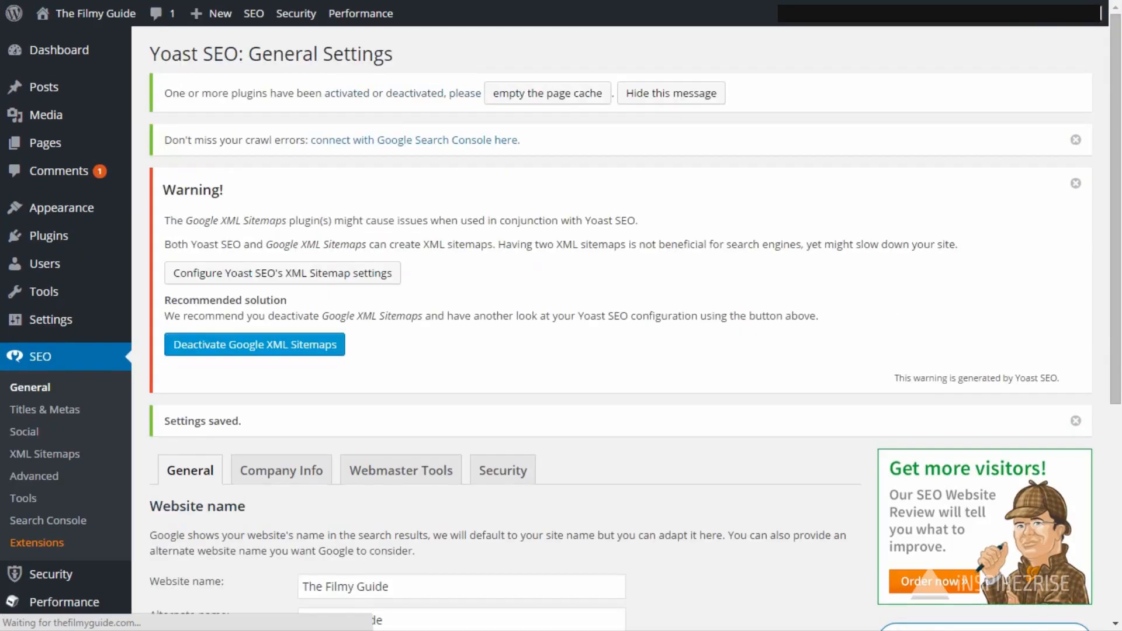
Look over the Webmaster Tools verification fields, the Security option and the General section of the Yoast SEO settings.
scroll(620, 351, "down", 2)
left_click(401, 305)
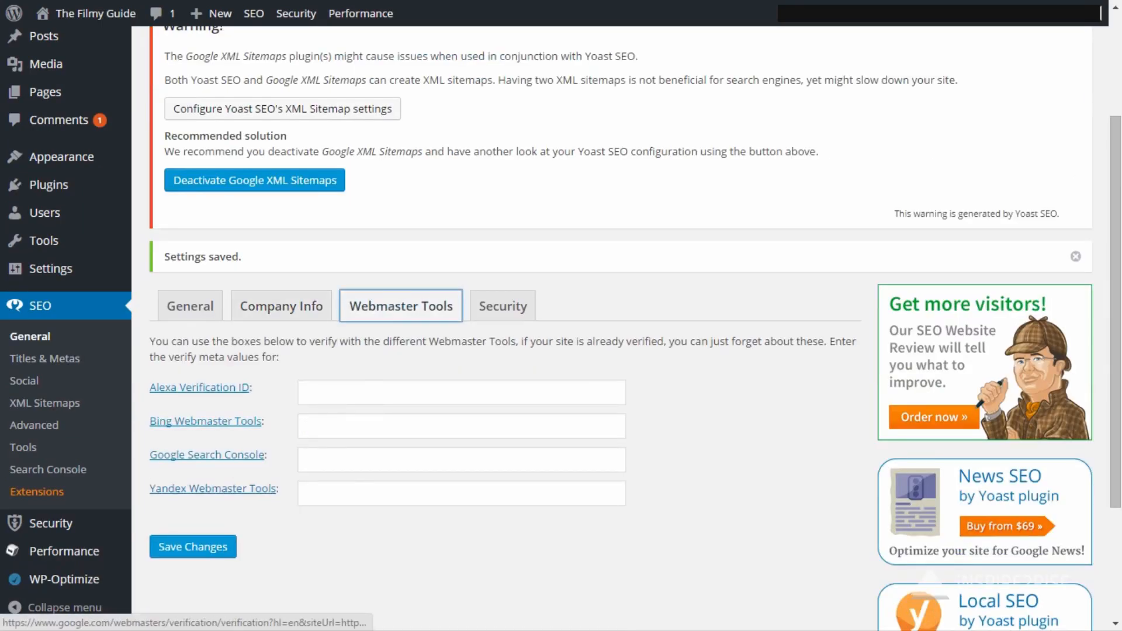
left_click(432, 392)
left_click(432, 426)
left_click(432, 460)
left_click(432, 494)
left_click(503, 306)
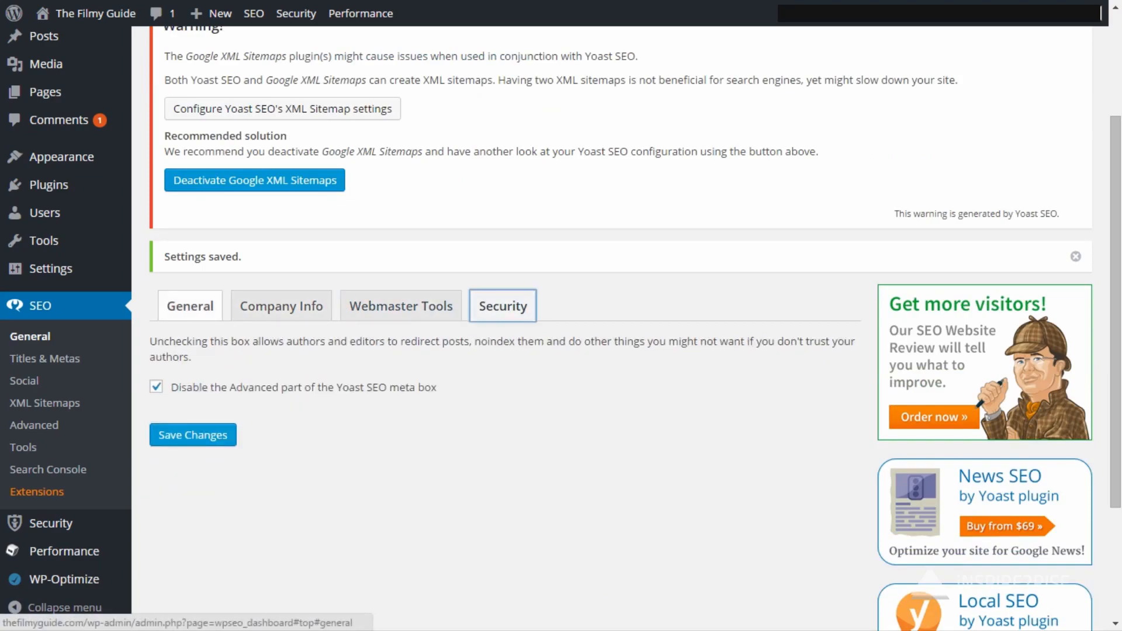
left_click(190, 306)
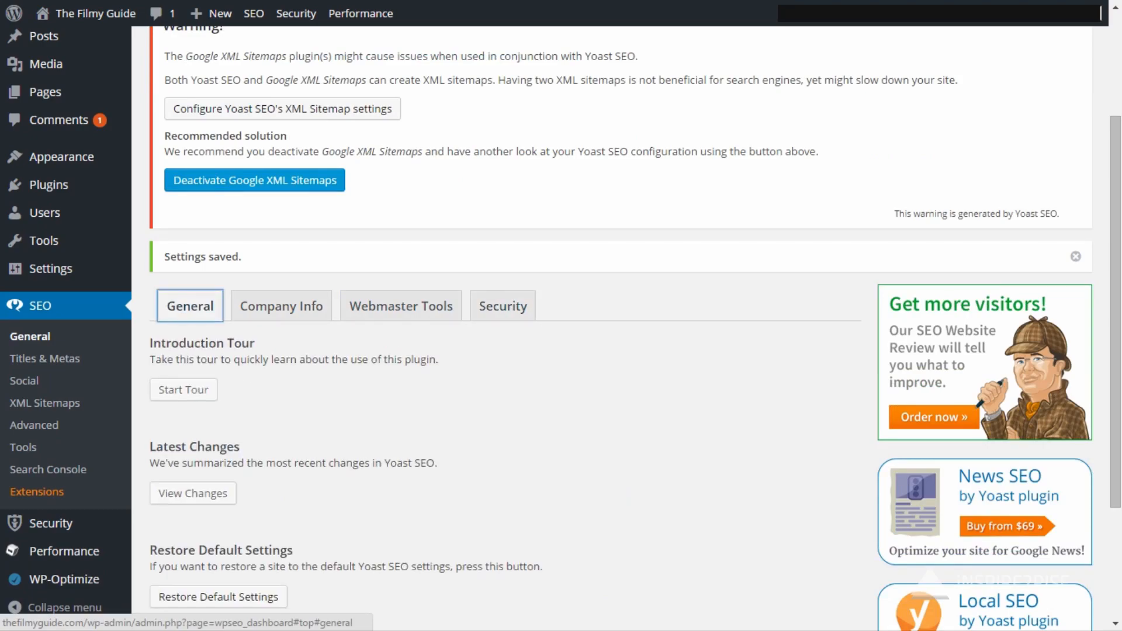
scroll(216, 374, "down", 3)
Open the Titles & Metas settings and show the Homepage templates.
left_click(44, 359)
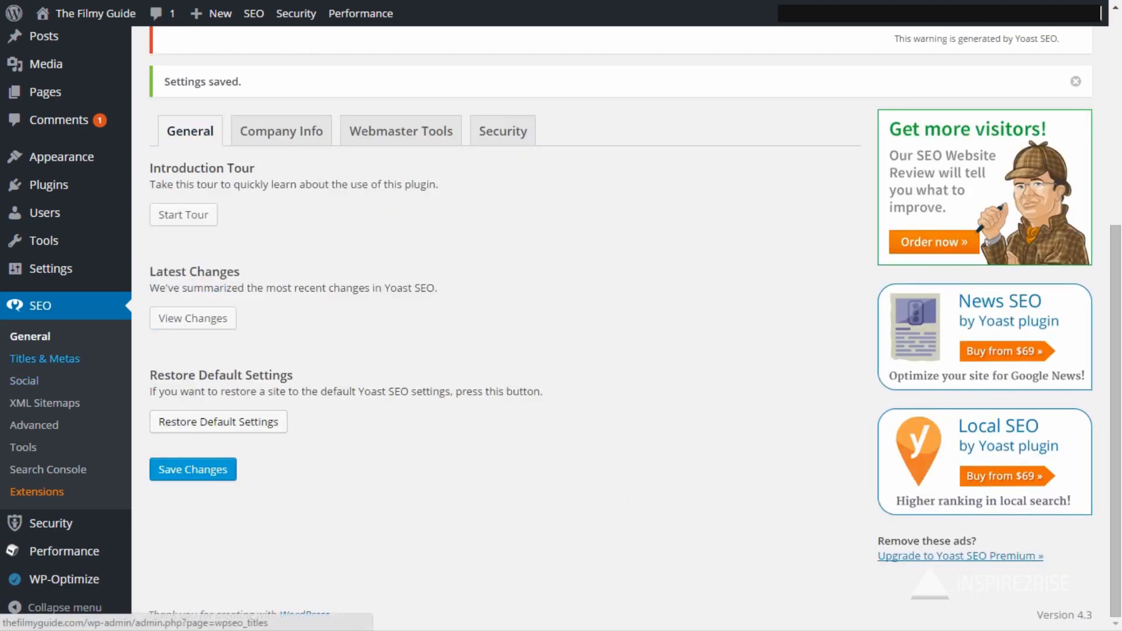
scroll(45, 359, "up", 2)
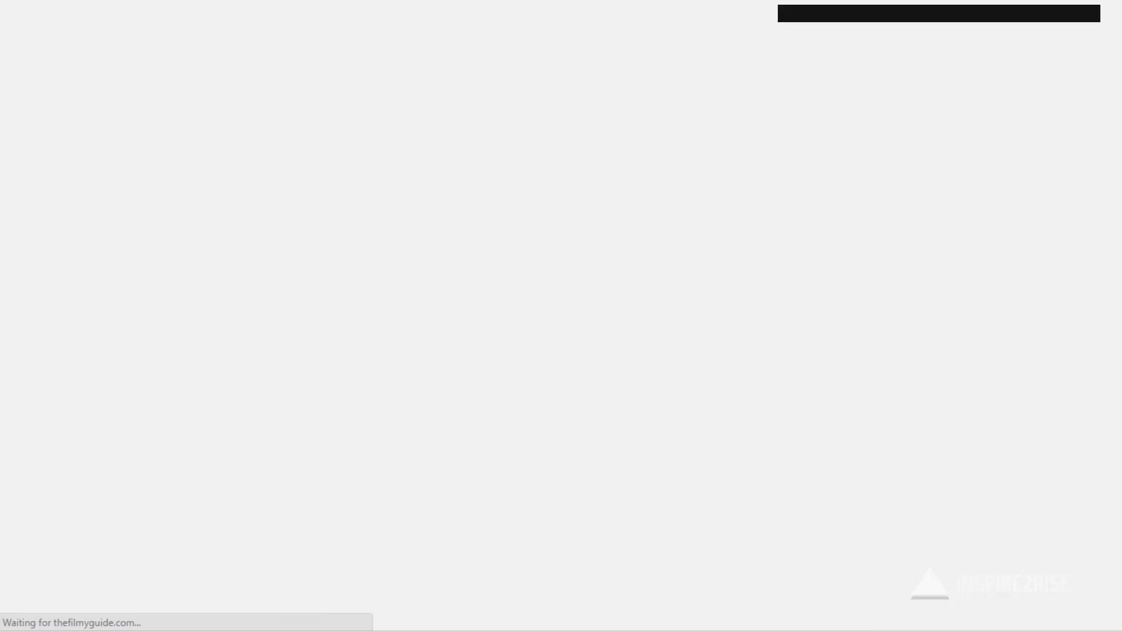
scroll(272, 397, "down", 4)
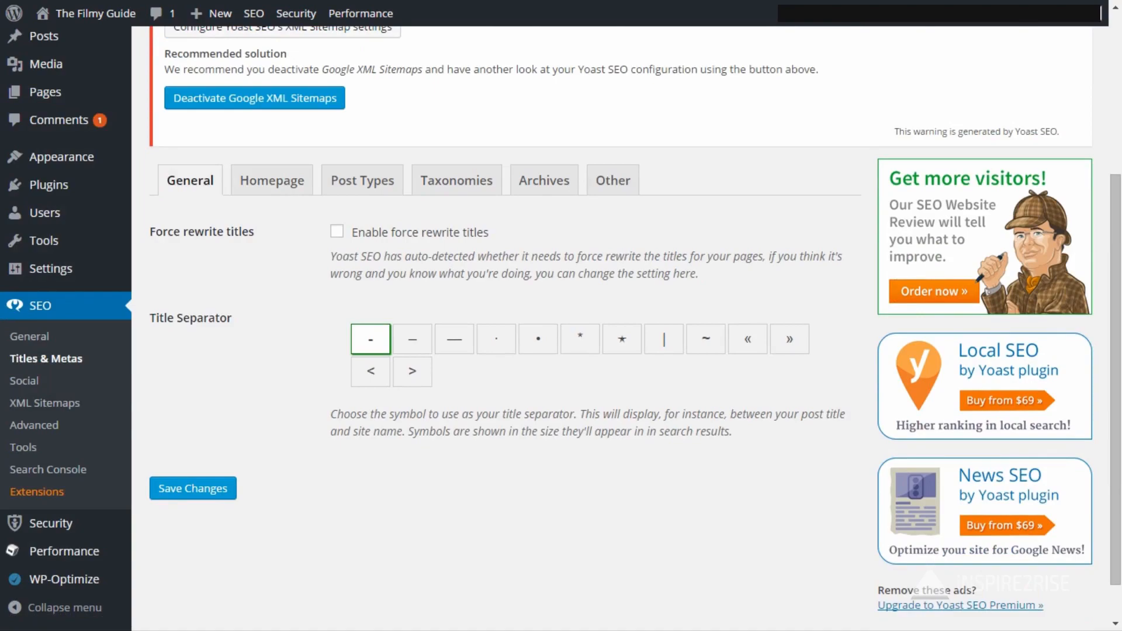
left_click(273, 181)
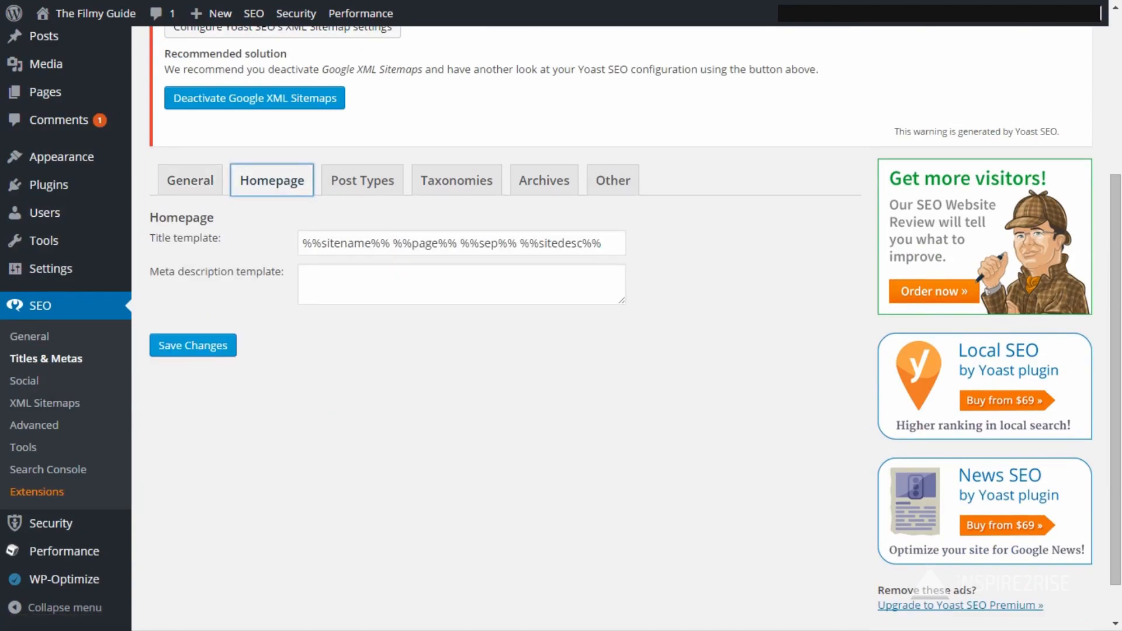
Replace the homepage title template with "The Filmy Guide | Movie reviews - Bollywood - Hollywood".
left_click_drag(605, 243, 300, 242)
type("The Fi")
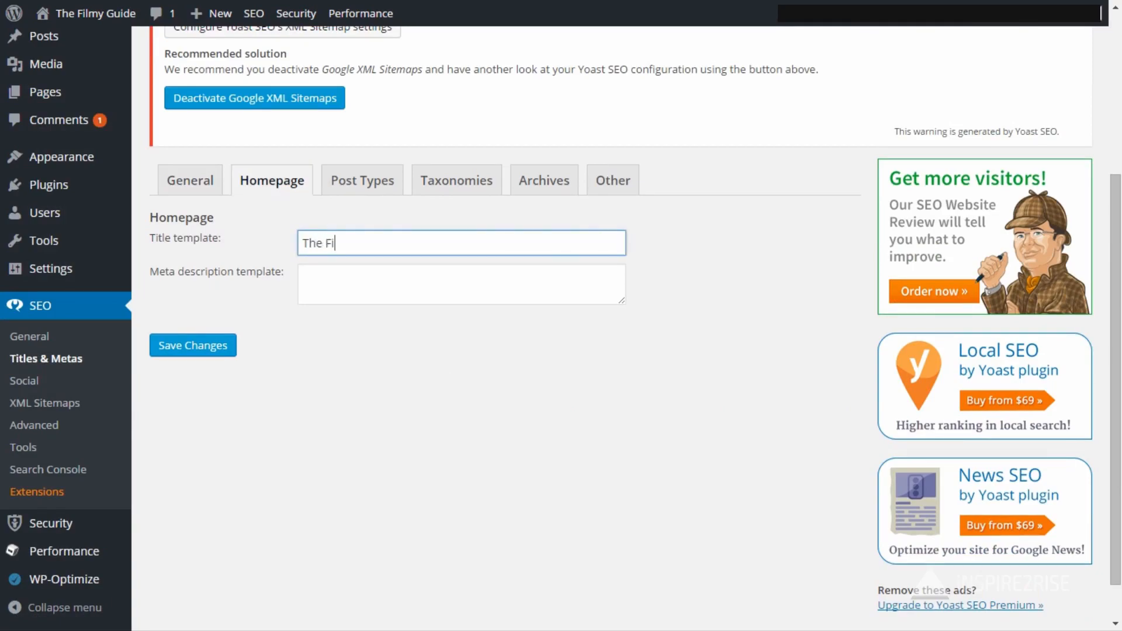
type("lmy Guide | Mov")
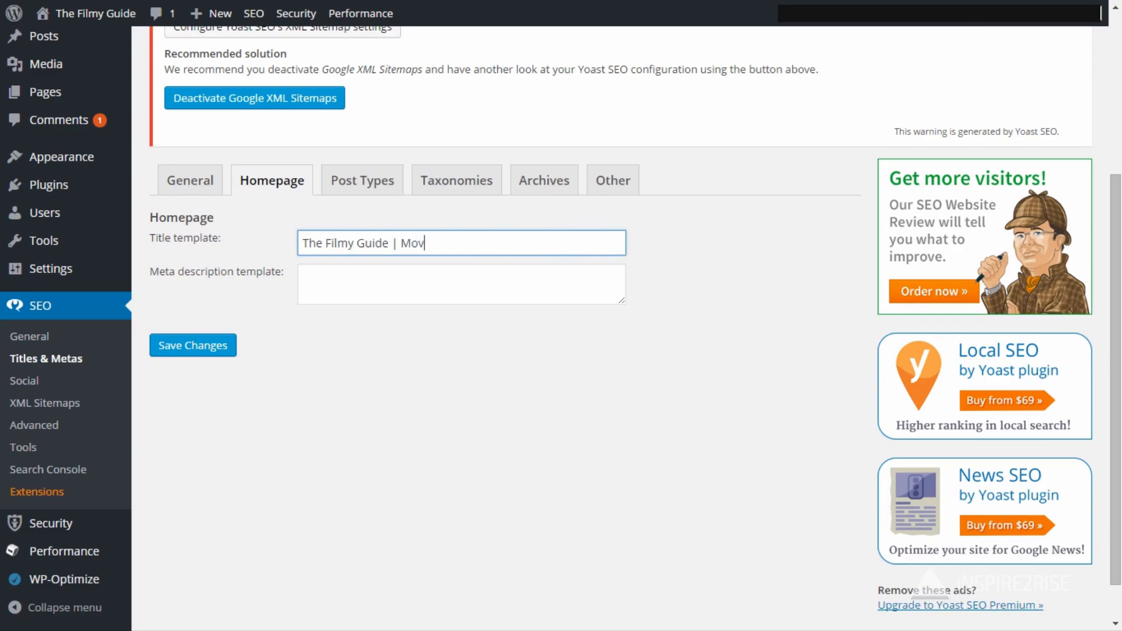
type("ie reviews - Release date")
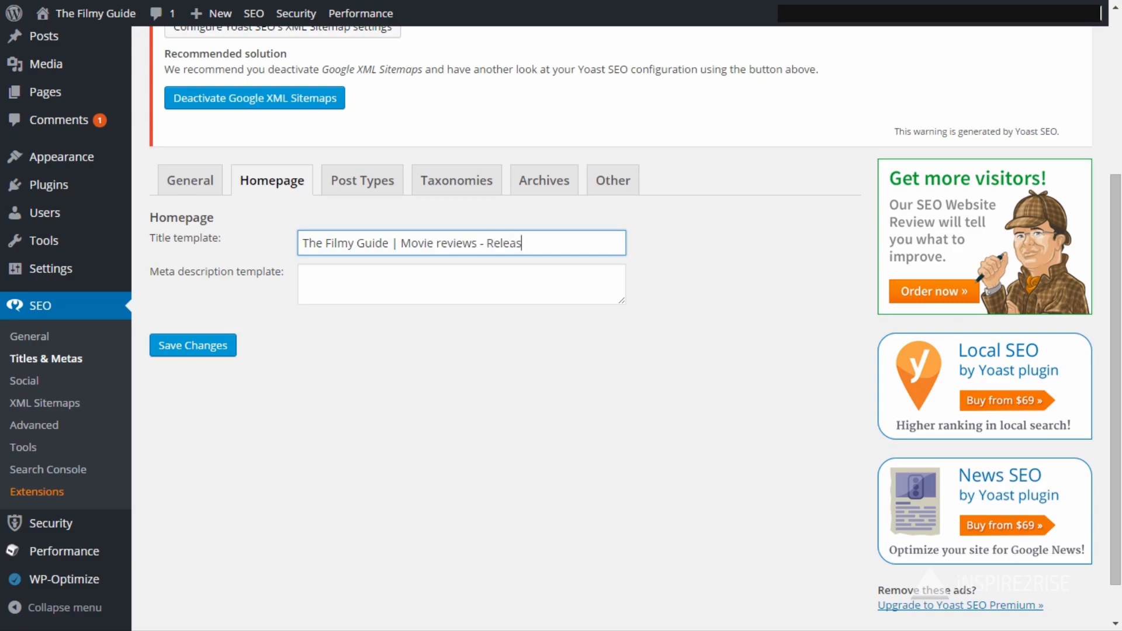
key("BackSpace")
key("BackSpace")
key("BackSpace")
key("BackSpace")
key("BackSpace")
key("BackSpace")
key("BackSpace")
key("BackSpace")
key("BackSpace")
key("BackSpace")
key("BackSpace")
key("BackSpace")
type("Movies ")
type("Info")
key("BackSpace")
key("BackSpace")
key("BackSpace")
key("BackSpace")
key("BackSpace")
key("BackSpace")
key("BackSpace")
key("BackSpace")
key("BackSpace")
key("BackSpace")
key("BackSpace")
type("Bollywood - Hollywood")
Set the homepage meta description template to "The Filmy Guide covers all Hollywood and Bollywood news updates alongwith film reviews and latest info!" and save.
left_click(303, 277)
type("The F")
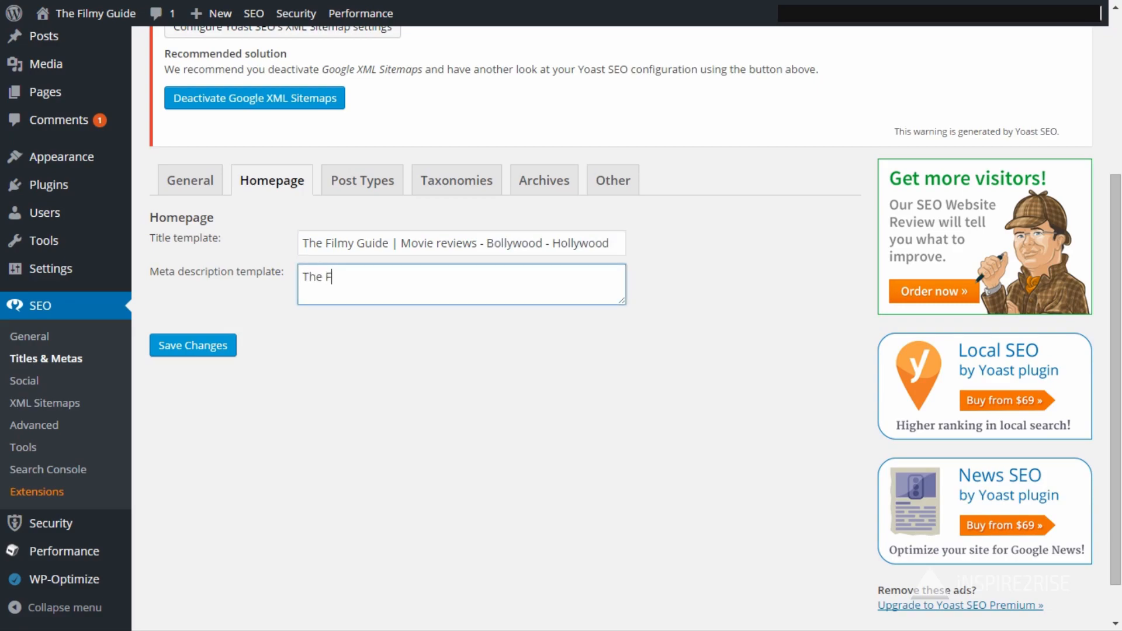
type("ilmy Guide covers a")
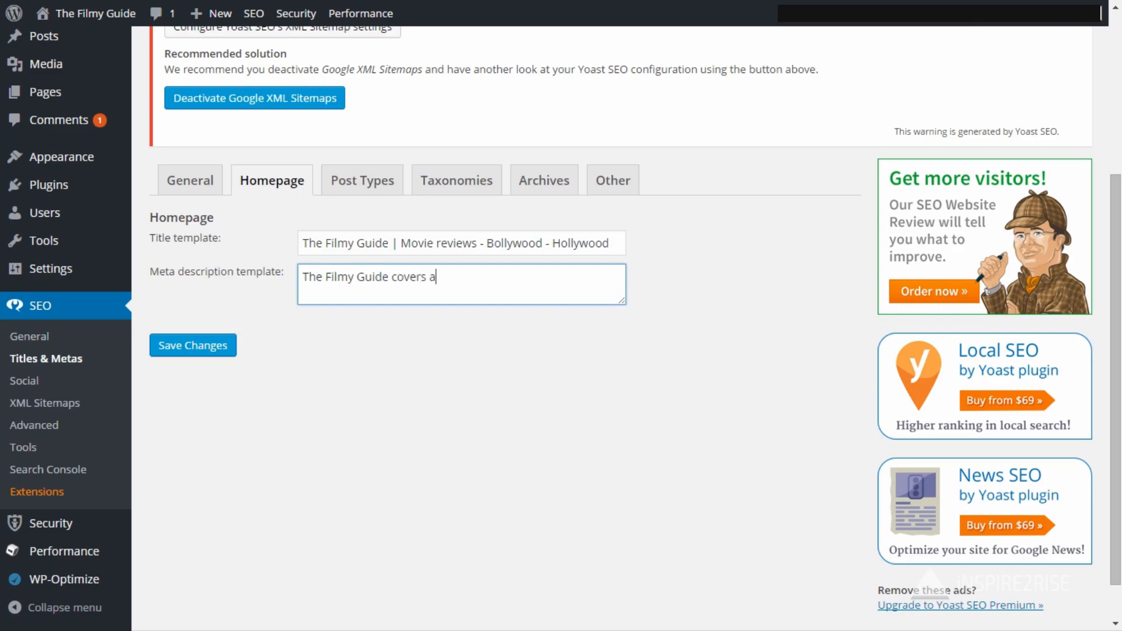
type("ll Hollywood and Bollywood news updates alongwith film f")
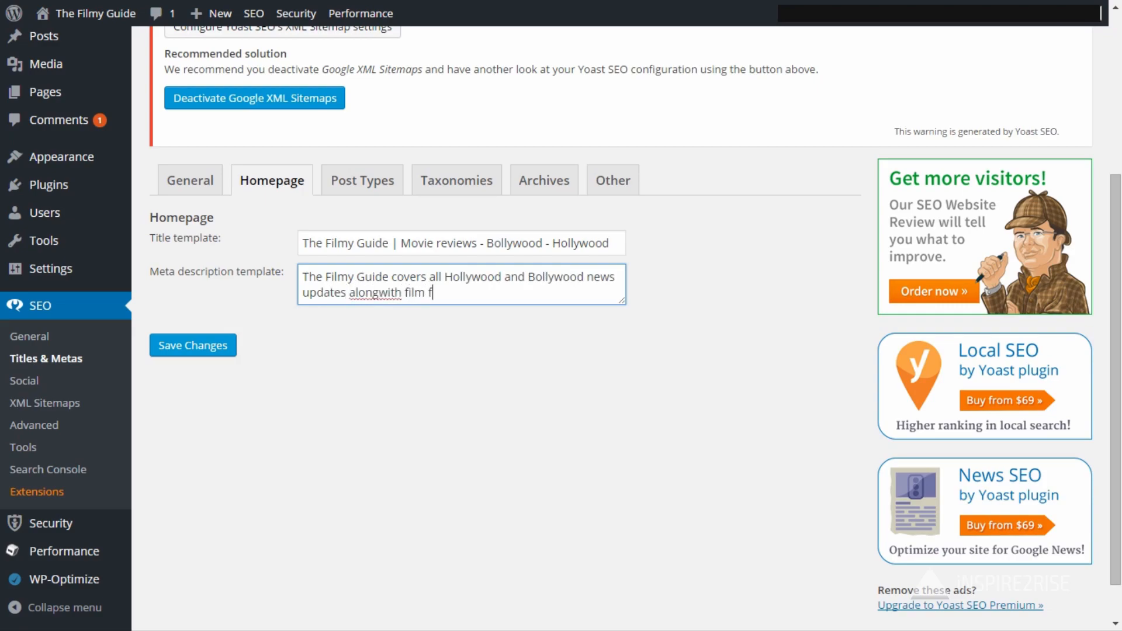
type("eviews and latest info!")
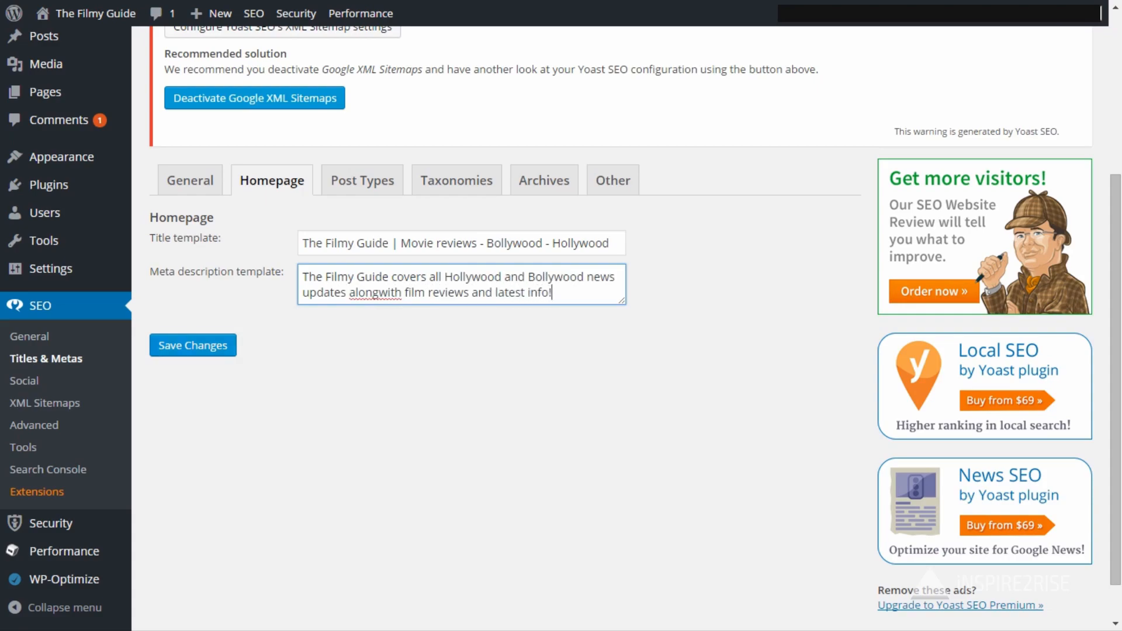
left_click(193, 345)
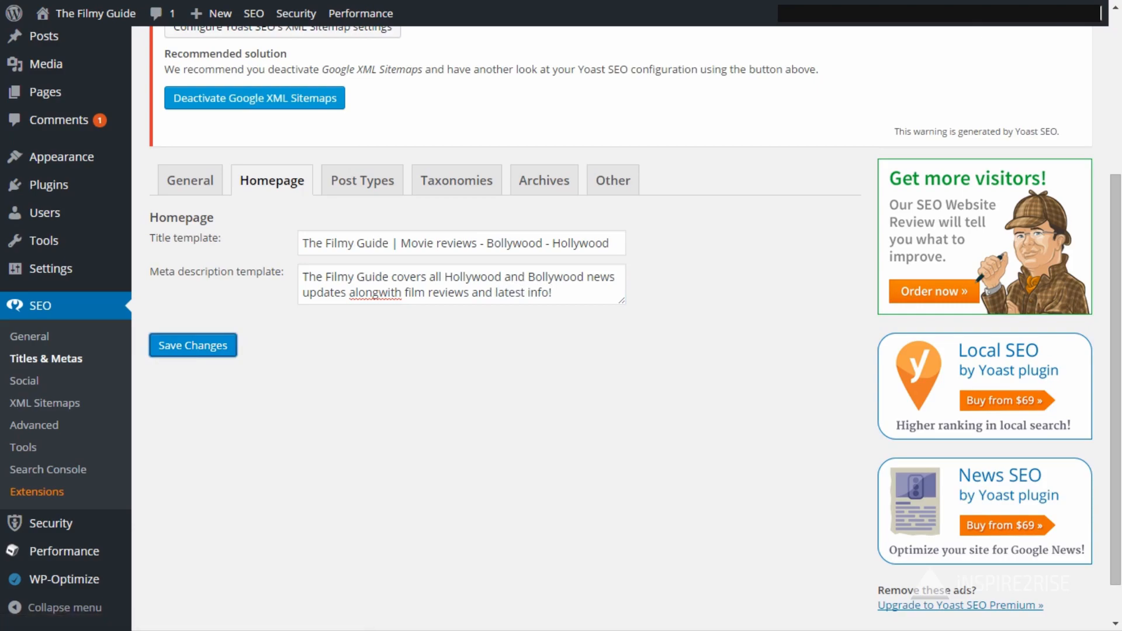
Examine the Post Types templates and options for posts, pages and media, including the posts' date in snippet preview option.
scroll(363, 306, "down", 3)
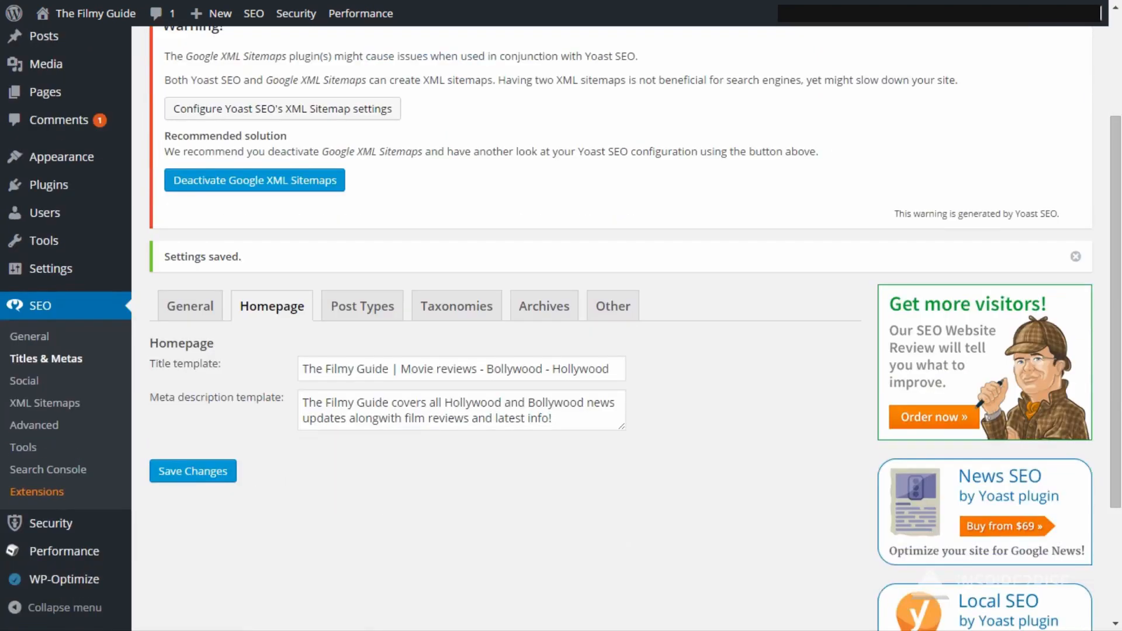
left_click(362, 307)
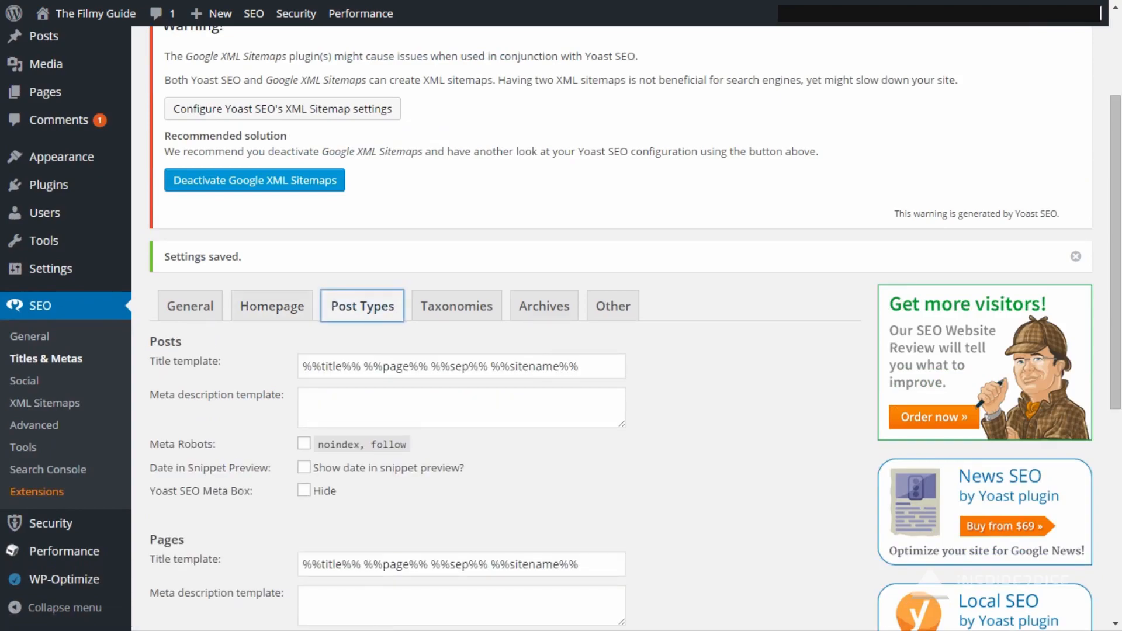
scroll(620, 328, "down", 3)
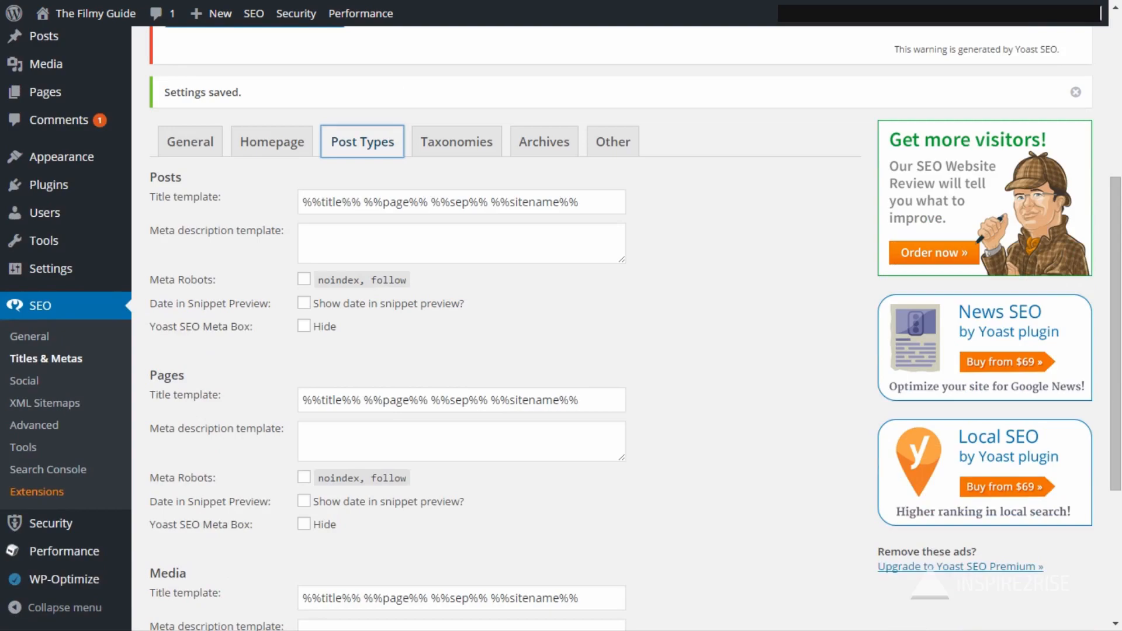
scroll(620, 327, "down", 3)
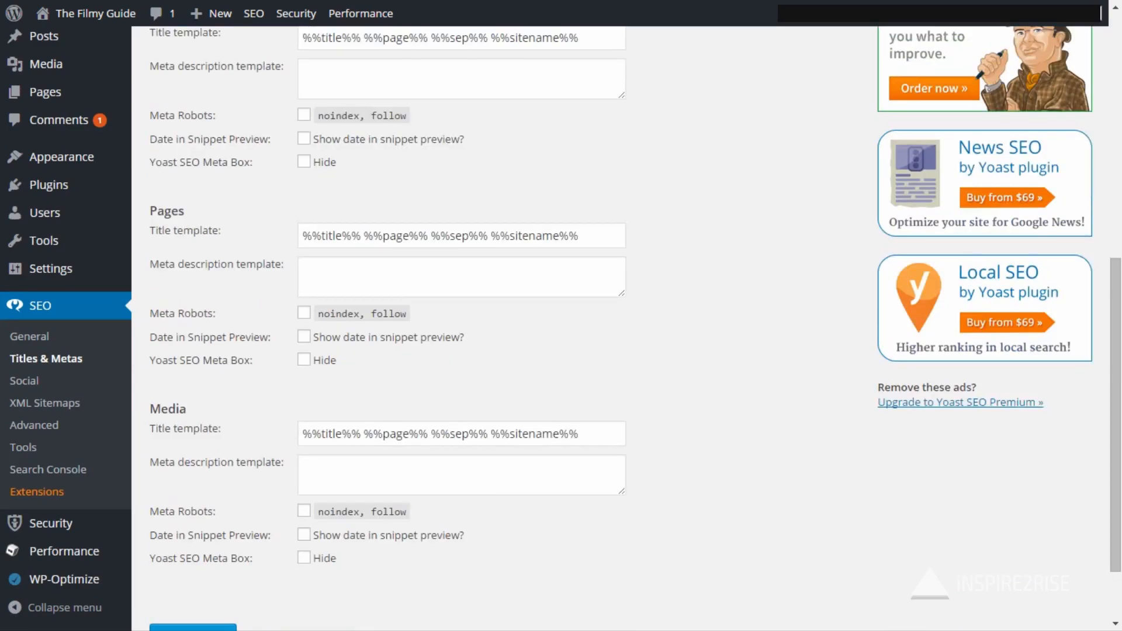
scroll(620, 328, "up", 2)
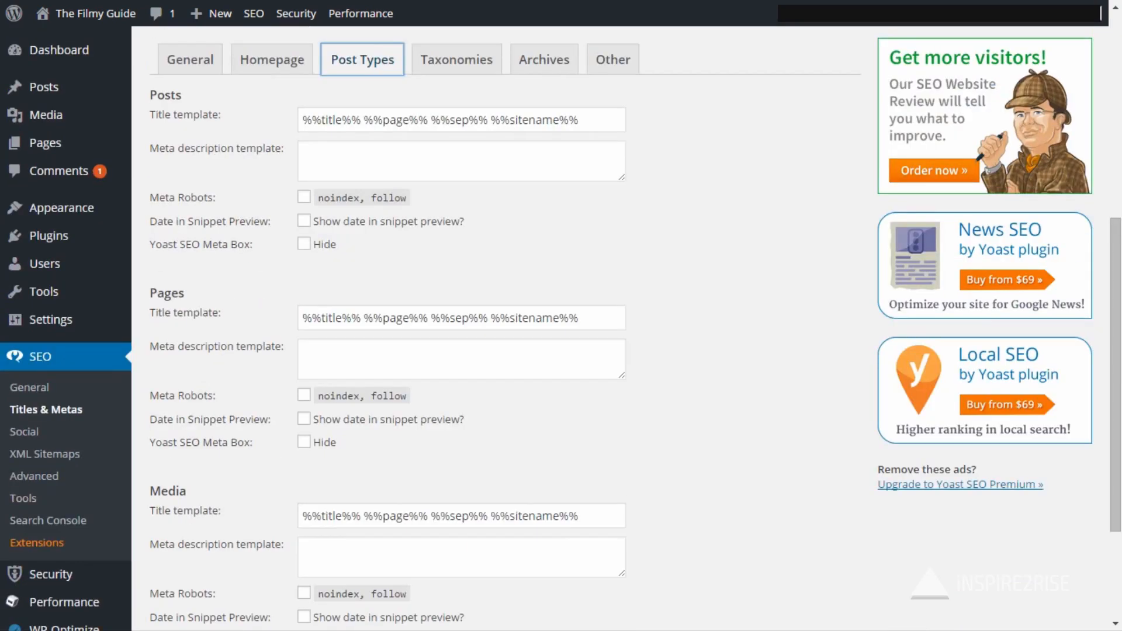
left_click(304, 220)
left_click(304, 221)
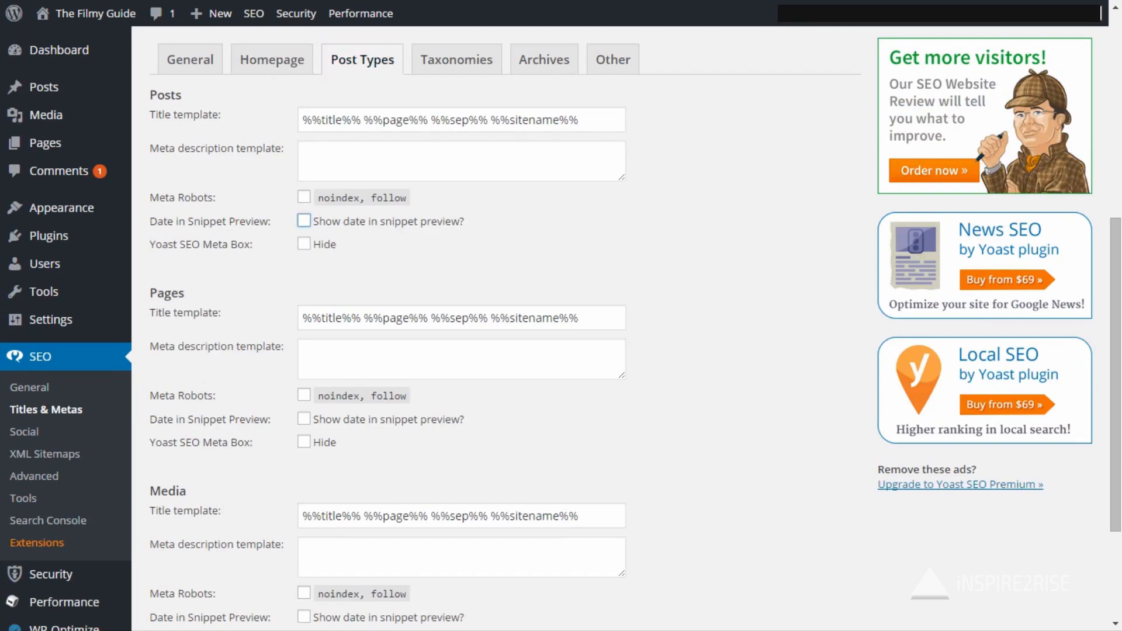
scroll(304, 221, "down", 1)
scroll(620, 327, "down", 1)
scroll(620, 327, "up", 7)
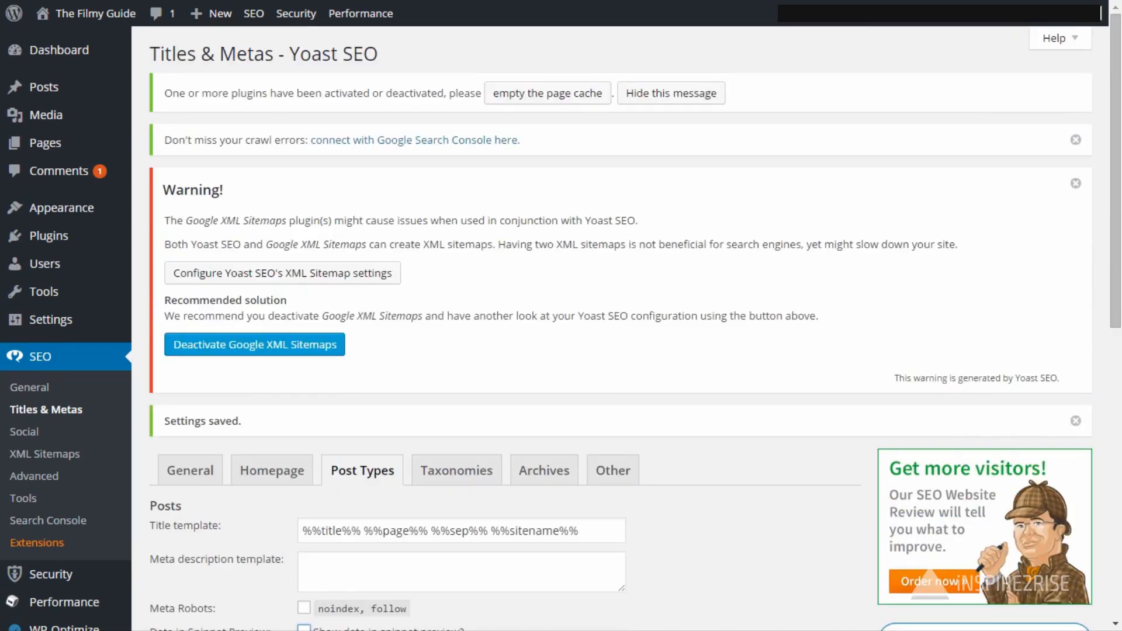
Enable the noindex, follow meta robots option for Tags in the Taxonomies settings.
left_click(456, 470)
scroll(457, 470, "down", 2)
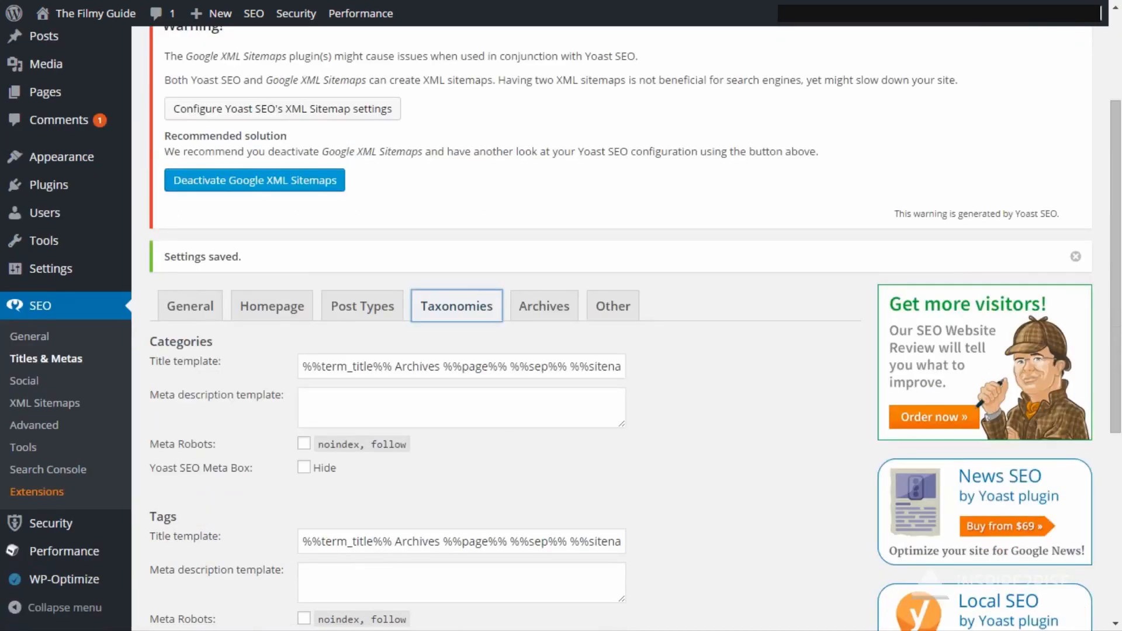
scroll(619, 327, "down", 3)
left_click(304, 373)
scroll(620, 327, "down", 1)
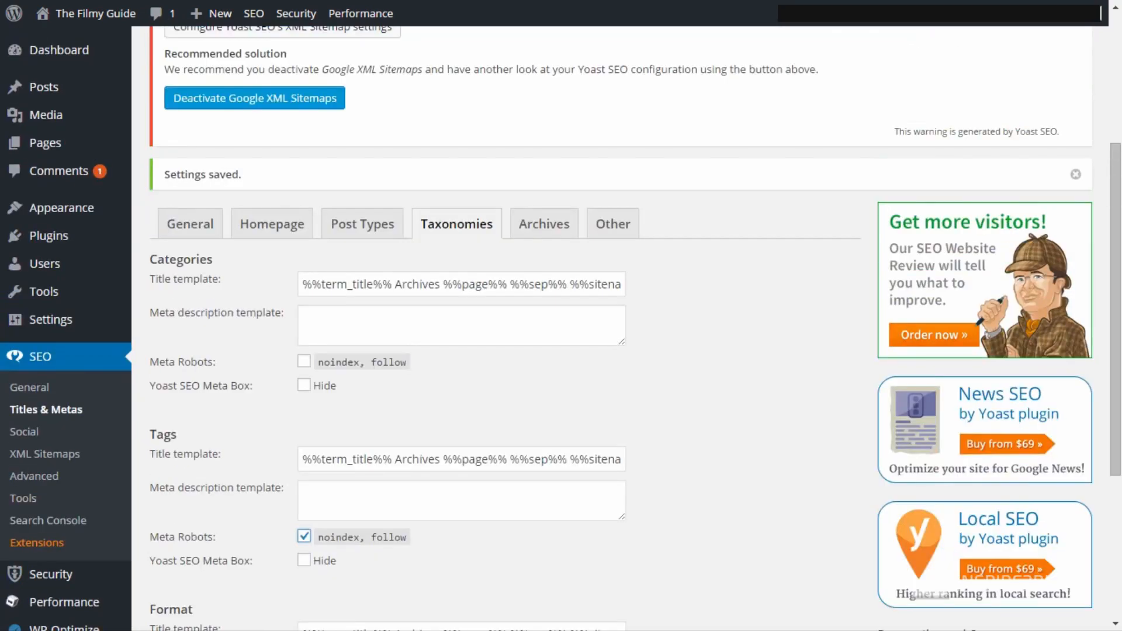
Save the Taxonomies settings with the noindex, follow option for Tags.
scroll(561, 328, "down", 2)
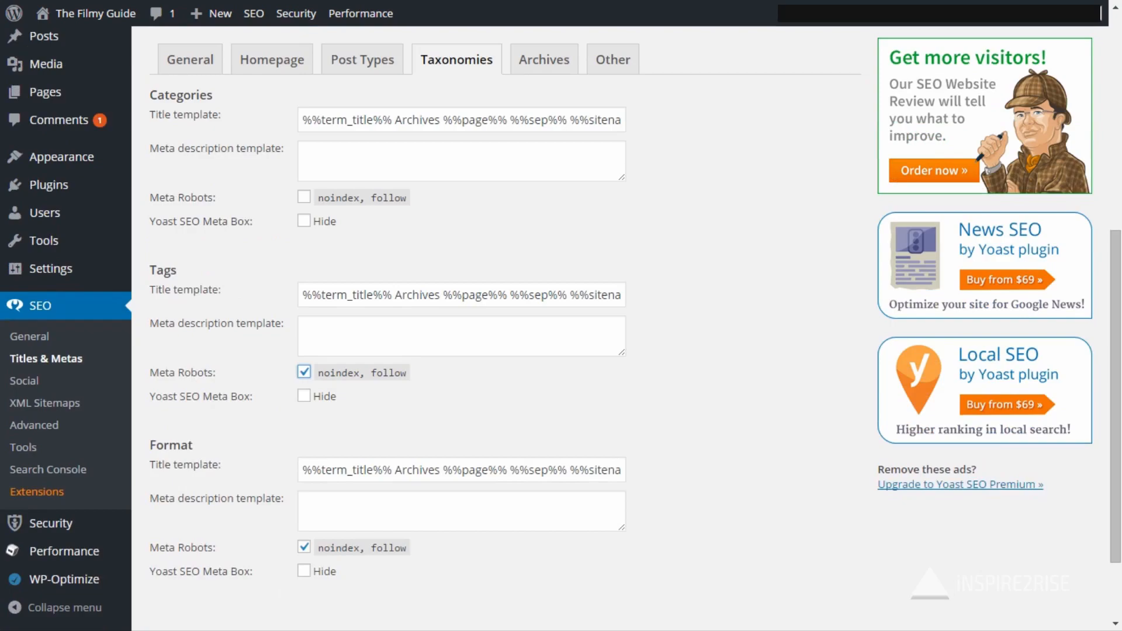
scroll(562, 327, "down", 2)
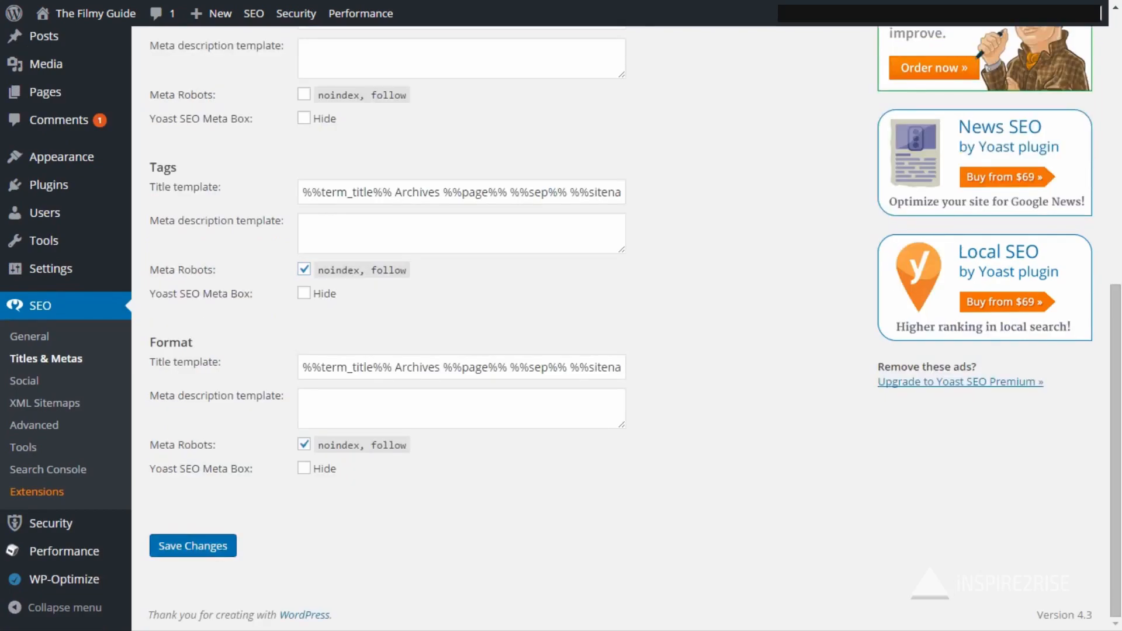
left_click(193, 546)
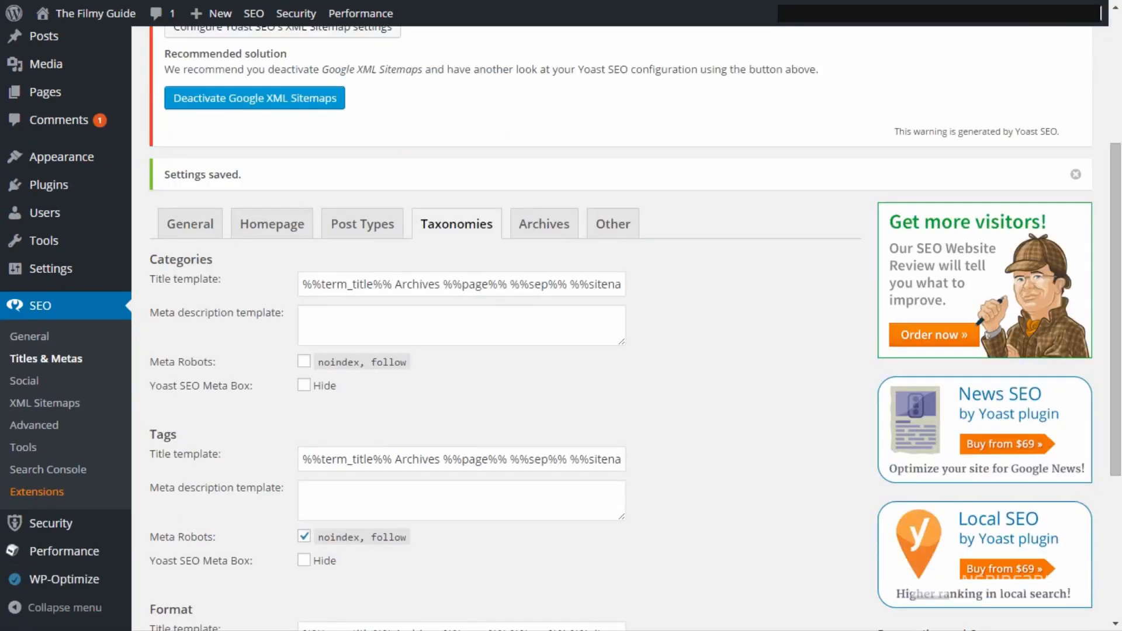
In the Archives settings, add noindex, follow to the author archives, disable the author archives, and save the changes.
left_click(544, 224)
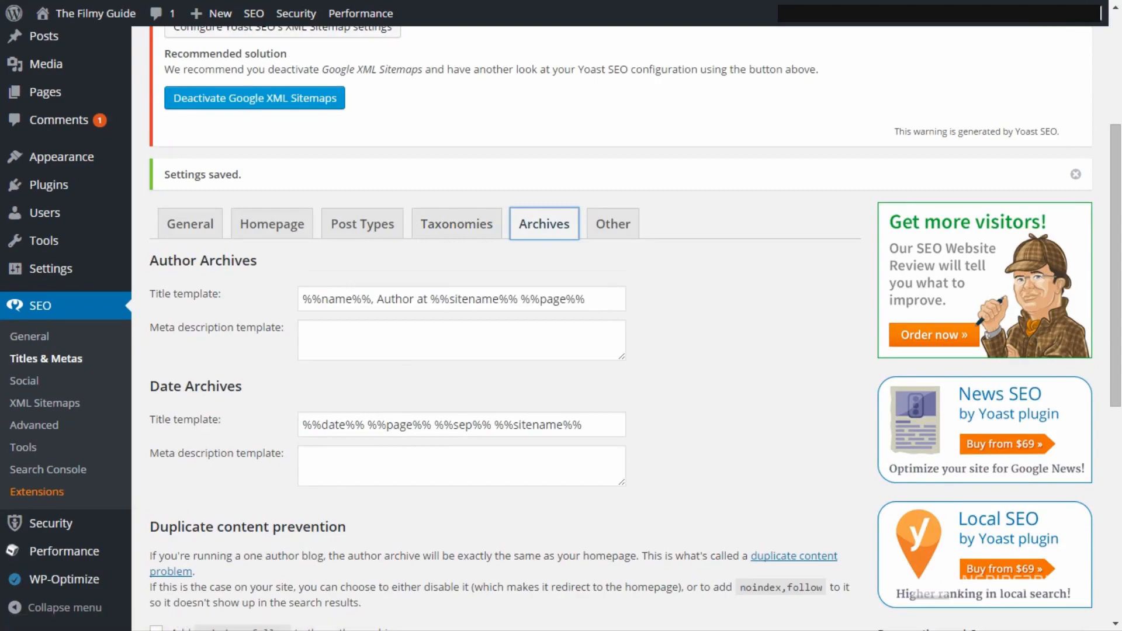
scroll(620, 316, "down", 1)
scroll(620, 315, "down", 1)
left_click(156, 468)
scroll(503, 328, "down", 1)
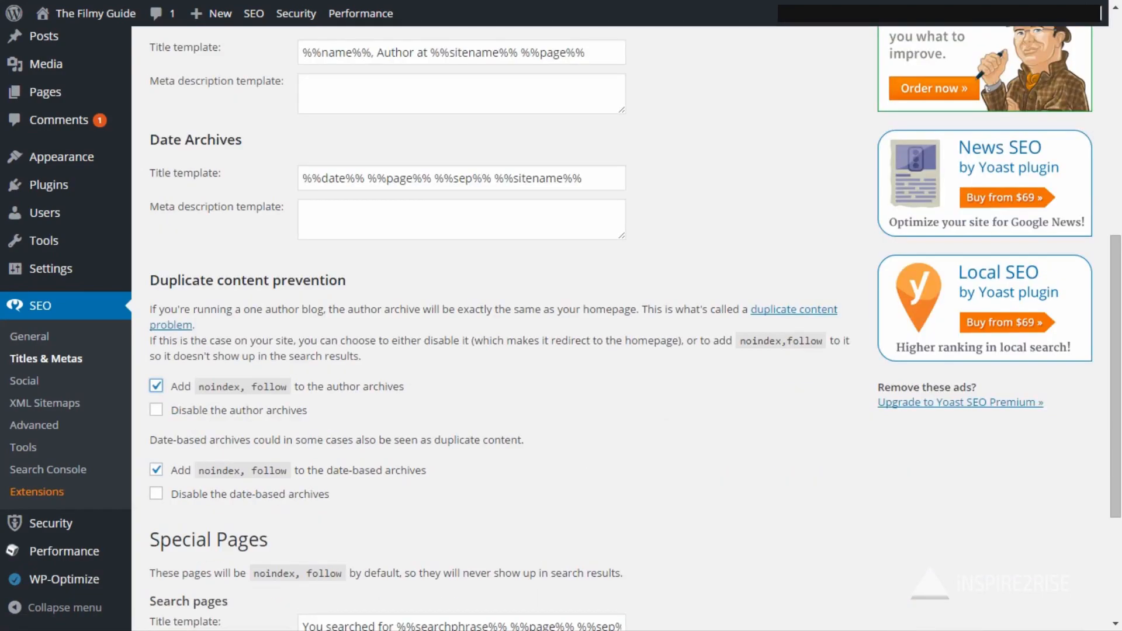
scroll(503, 328, "down", 2)
left_click(156, 245)
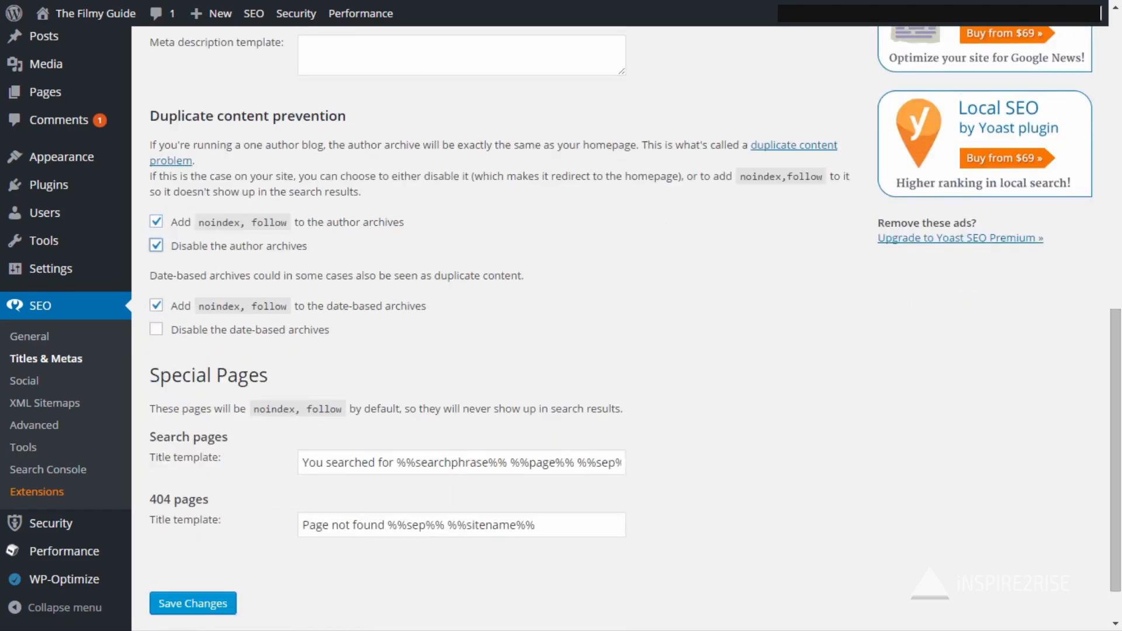
scroll(503, 327, "down", 1)
left_click(193, 546)
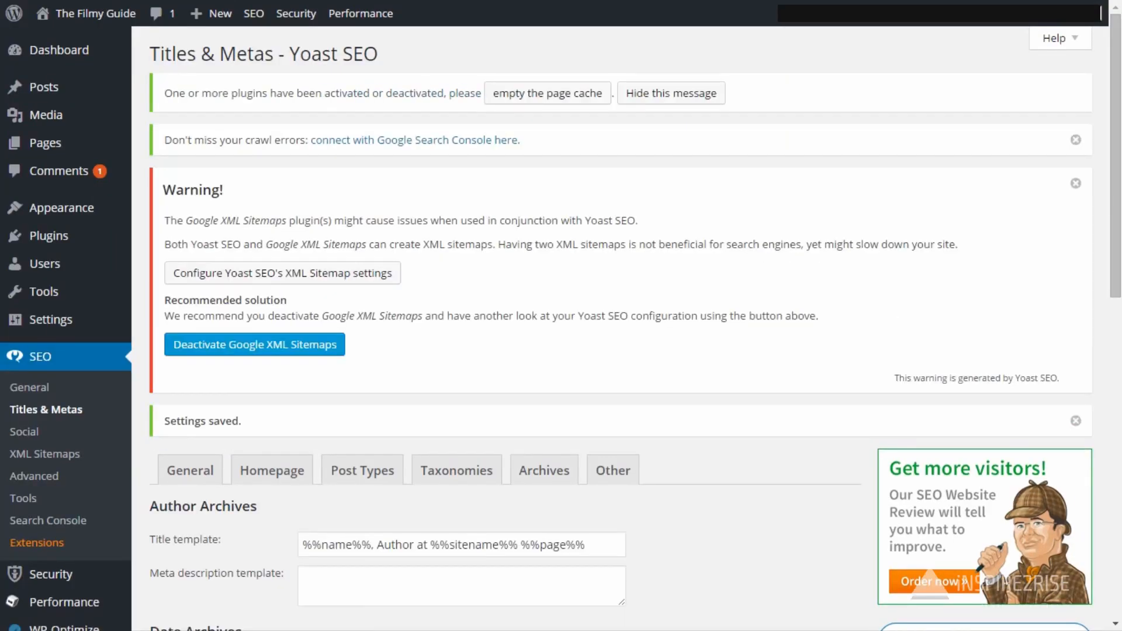
In the Other sitewide meta settings, enable noindex for subpages of archives and the meta keywords tag, and save.
scroll(620, 327, "down", 5)
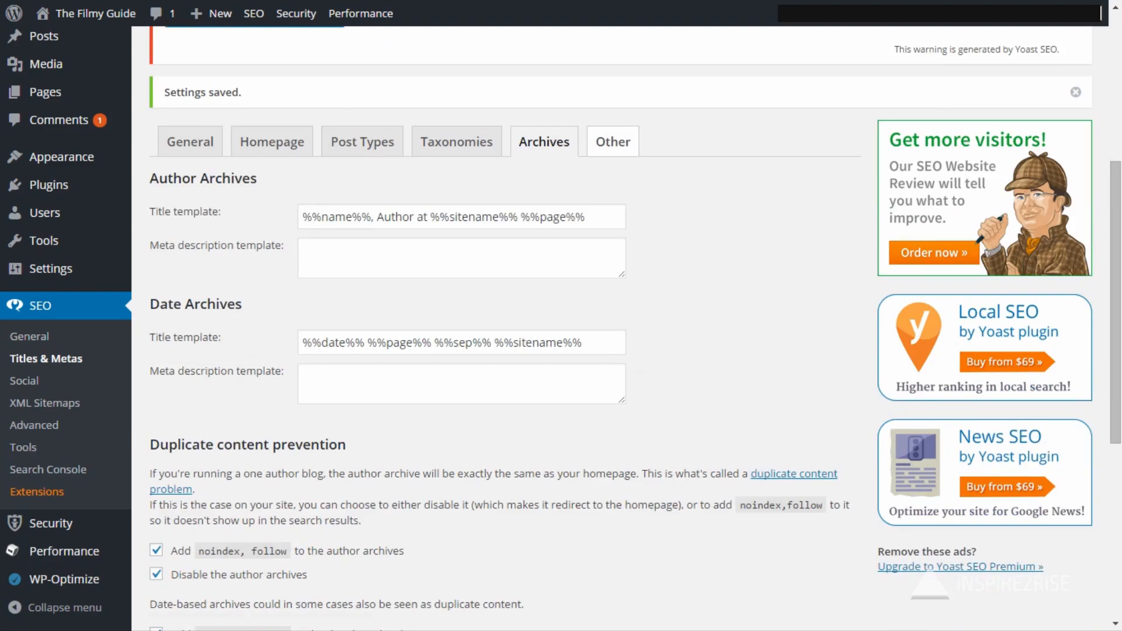
left_click(612, 142)
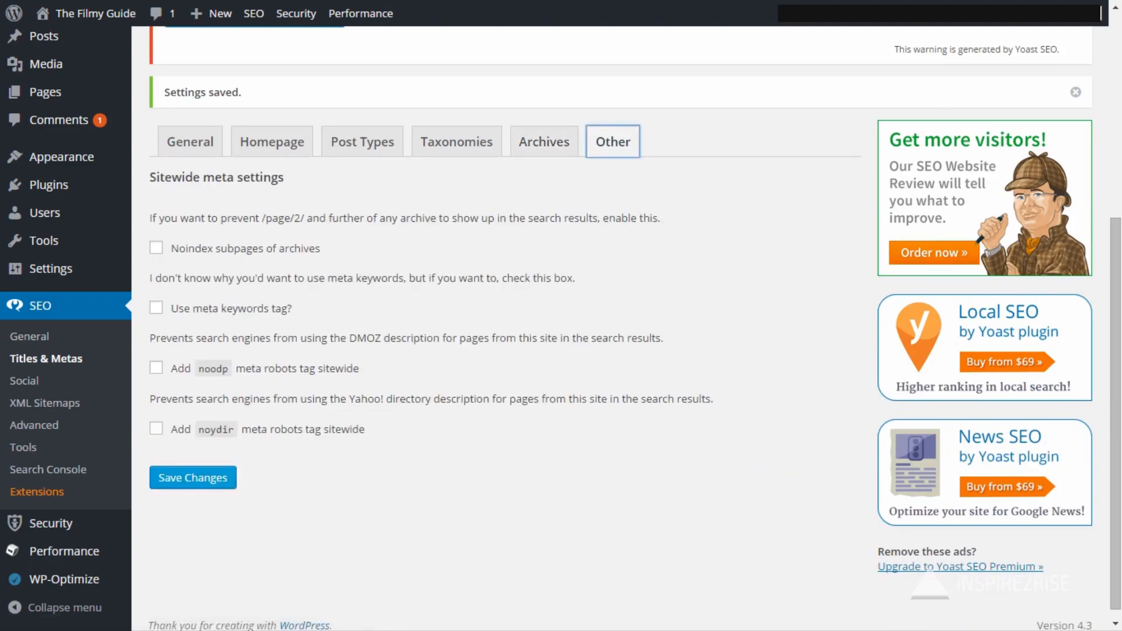
left_click(157, 248)
left_click(157, 308)
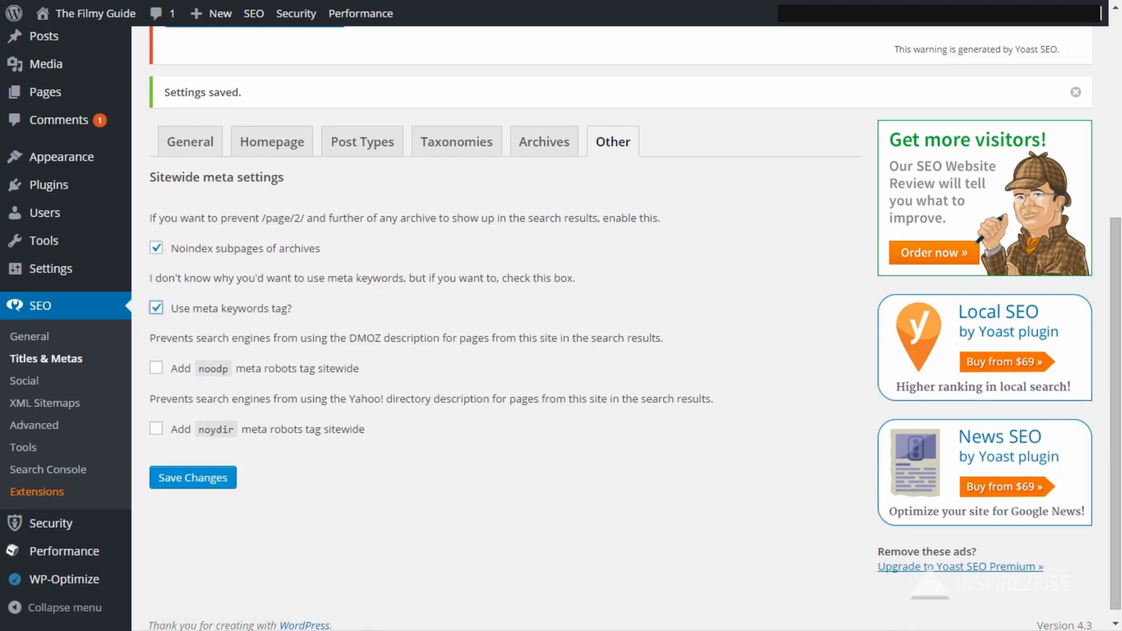
left_click(193, 477)
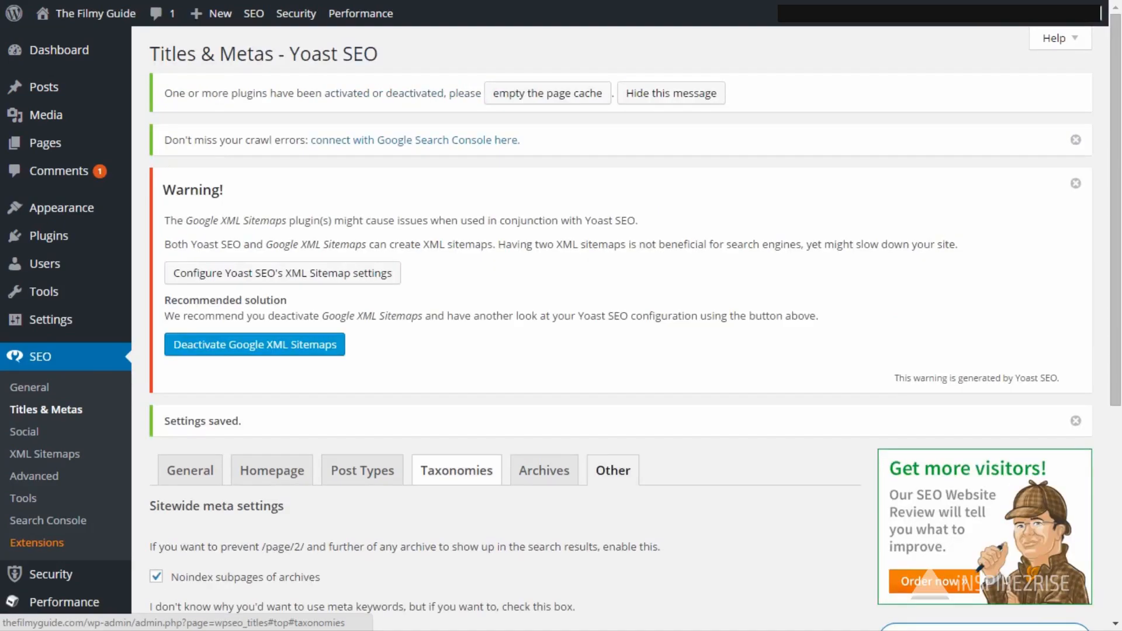
Examine the social profile URL fields under Accounts and the Facebook Open Graph options in the Social settings.
scroll(456, 470, "down", 3)
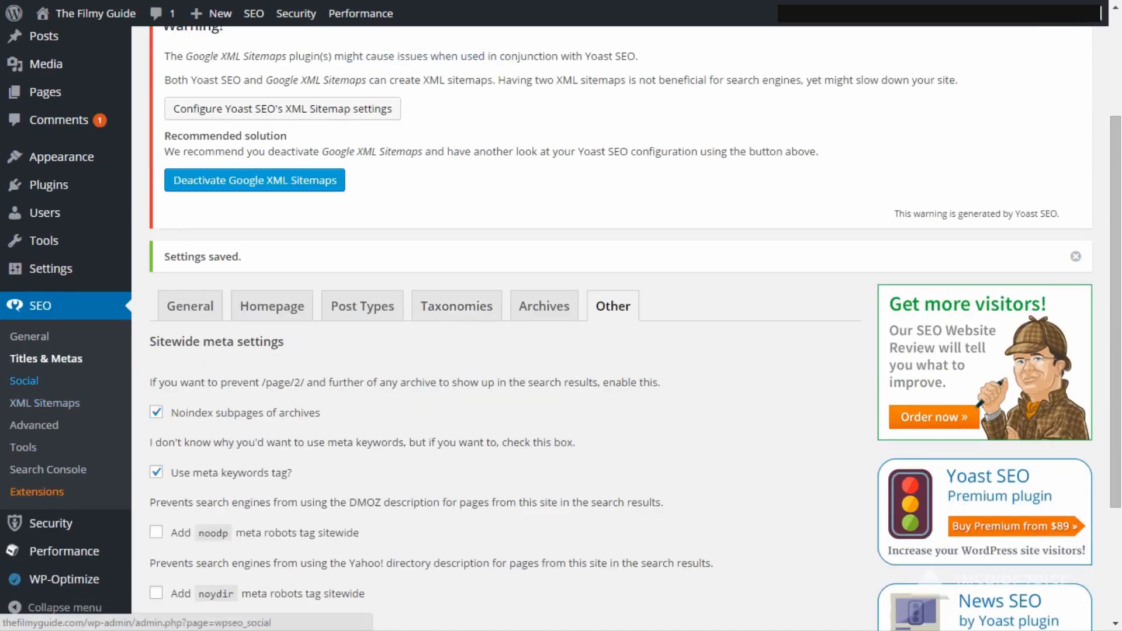
left_click(24, 380)
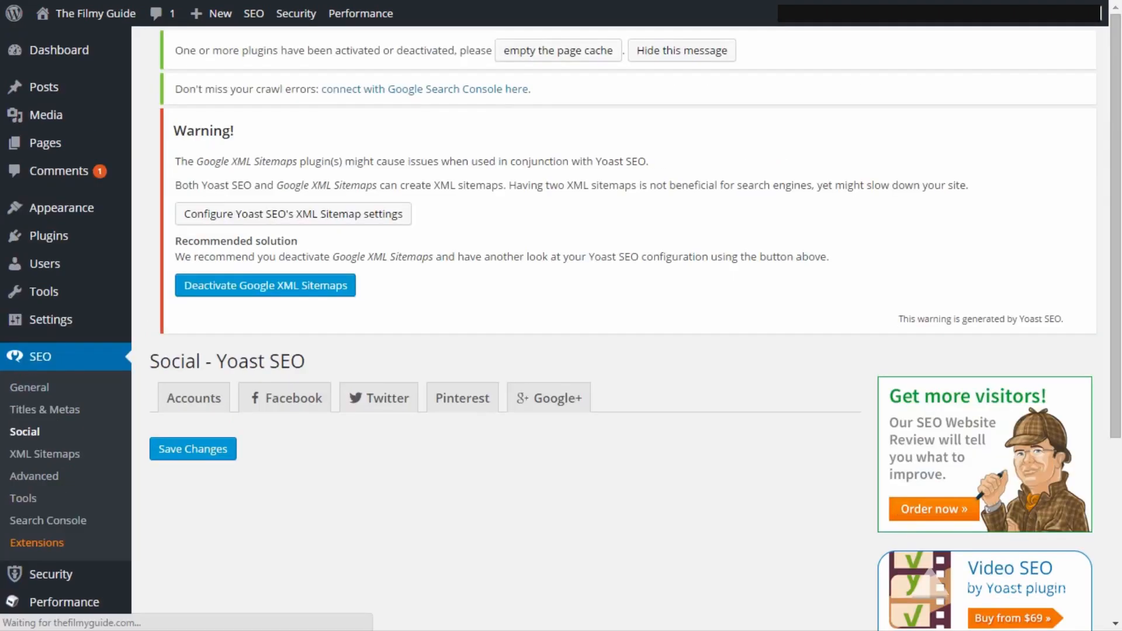
scroll(561, 351, "down", 1)
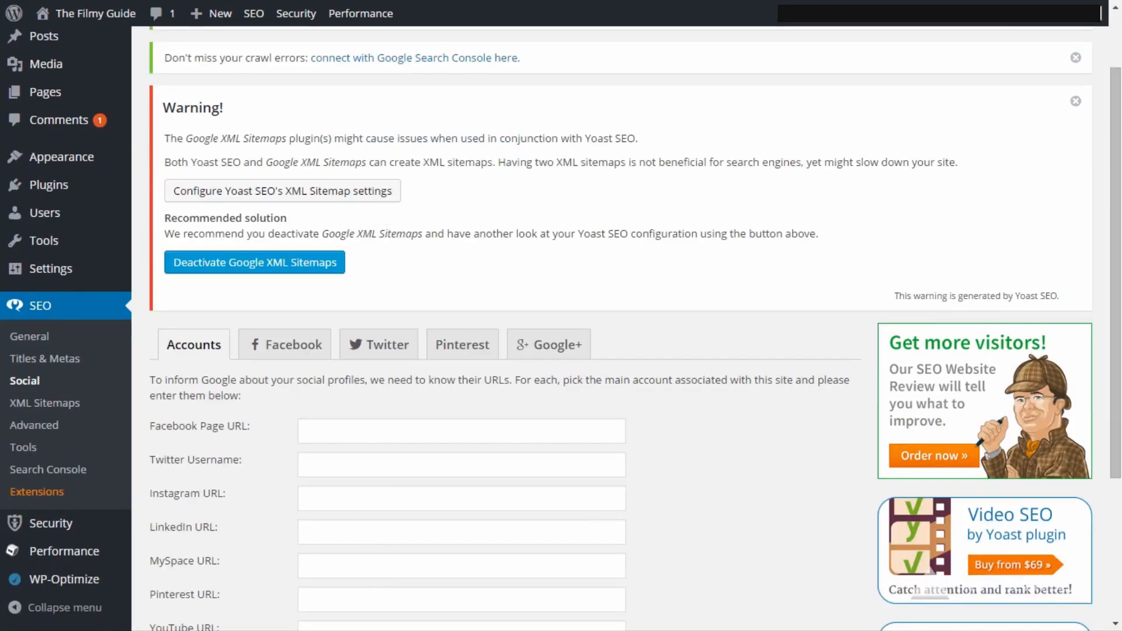
scroll(620, 351, "down", 2)
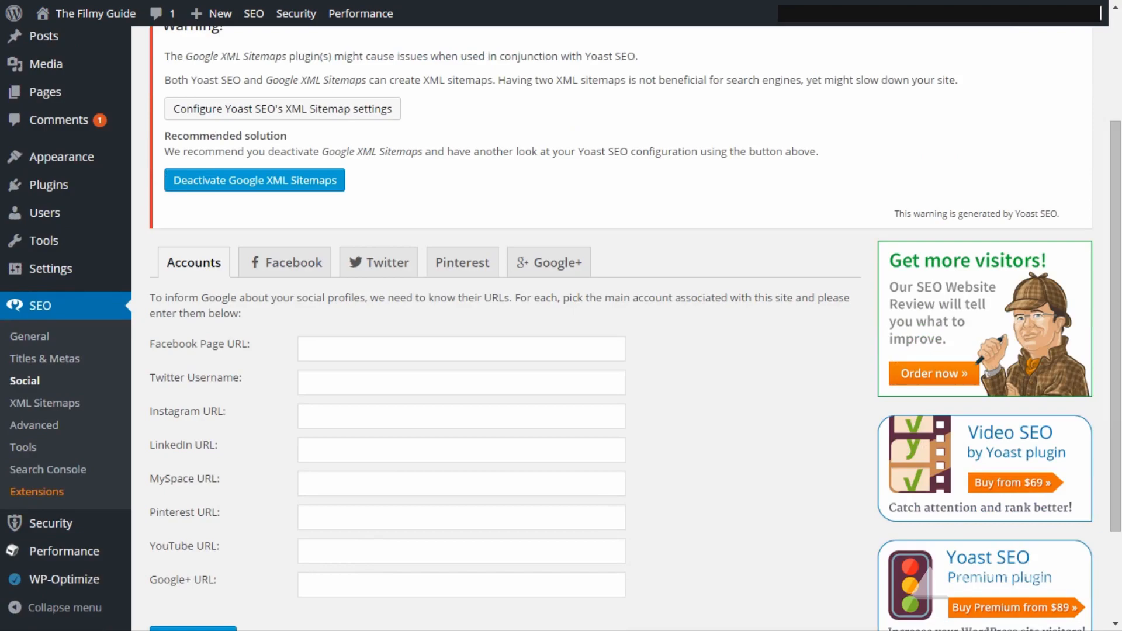
left_click(462, 349)
left_click(462, 383)
left_click(462, 417)
left_click(461, 434)
left_click(462, 484)
left_click(461, 518)
left_click(462, 551)
left_click(462, 585)
left_click(287, 263)
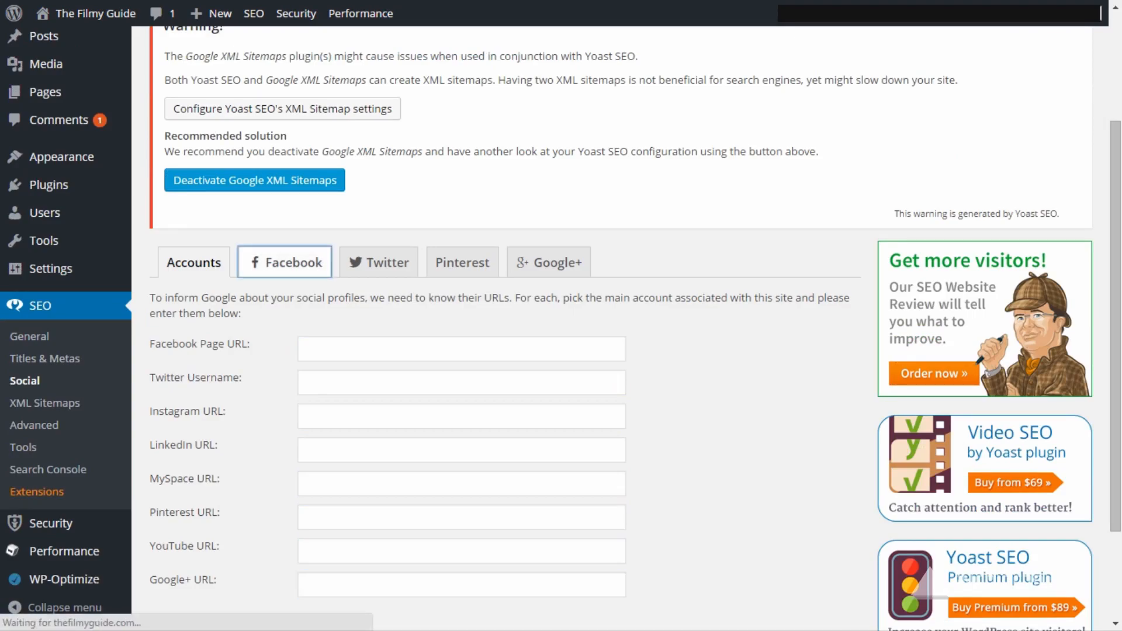
scroll(620, 328, "down", 3)
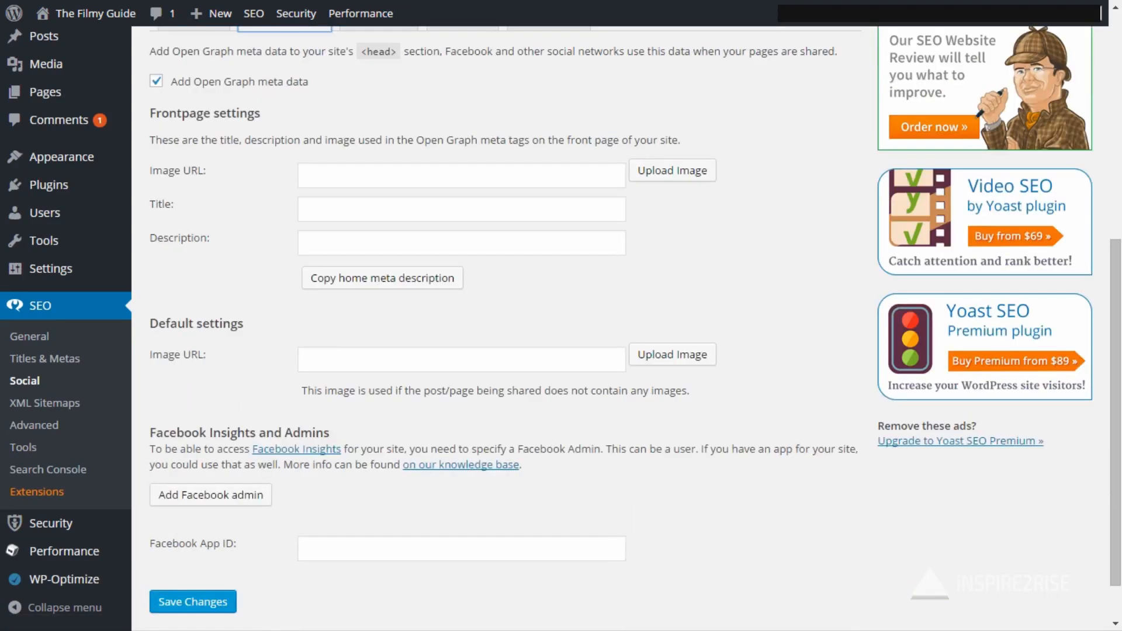
scroll(619, 327, "up", 6)
left_click(194, 344)
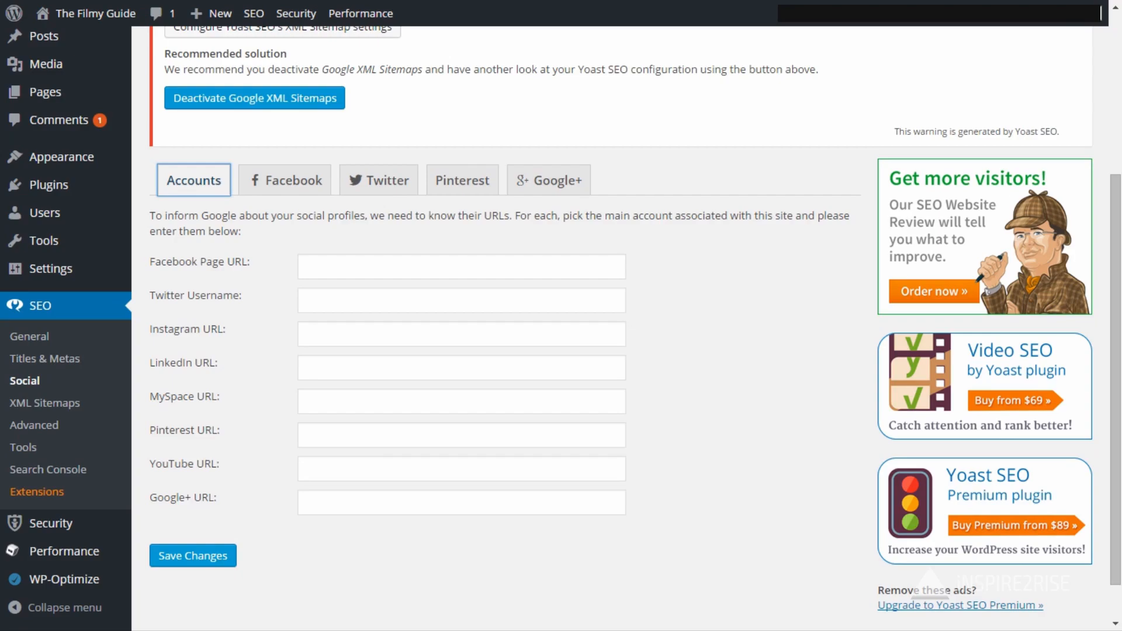
Copy the home meta description into the Facebook frontpage description and save the Facebook settings.
left_click(285, 180)
scroll(462, 351, "down", 2)
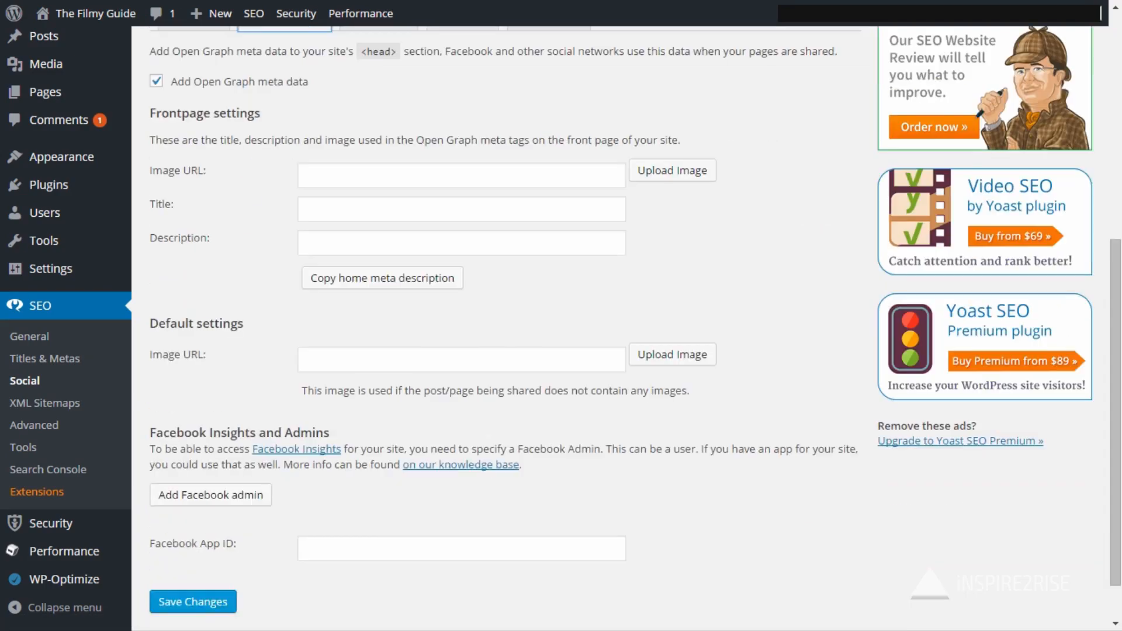
scroll(462, 351, "up", 4)
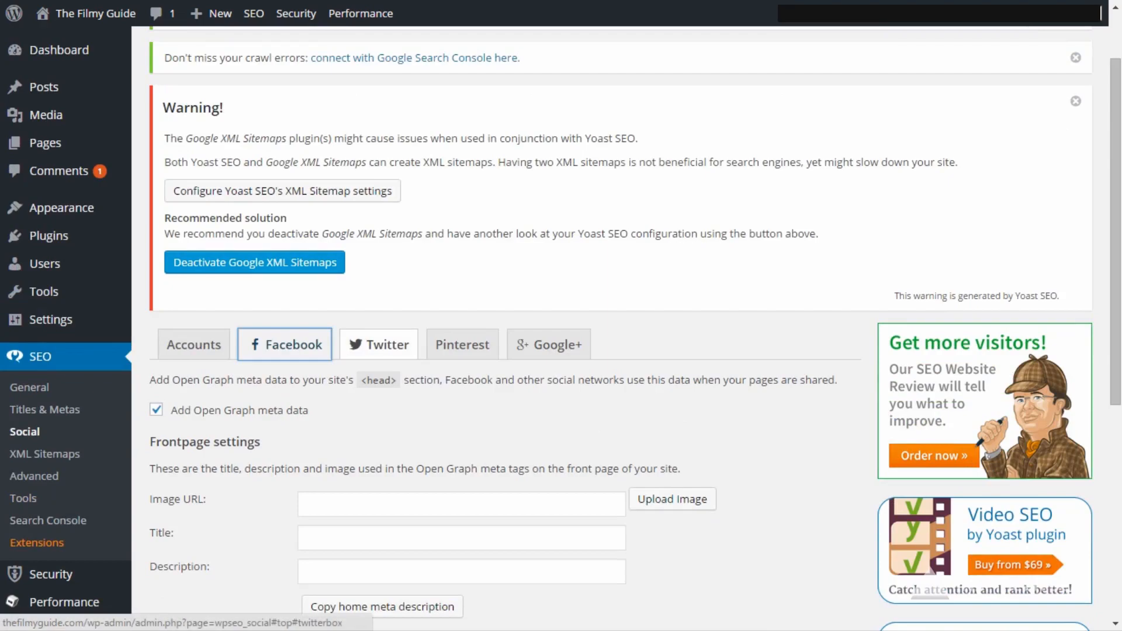
scroll(462, 351, "down", 2)
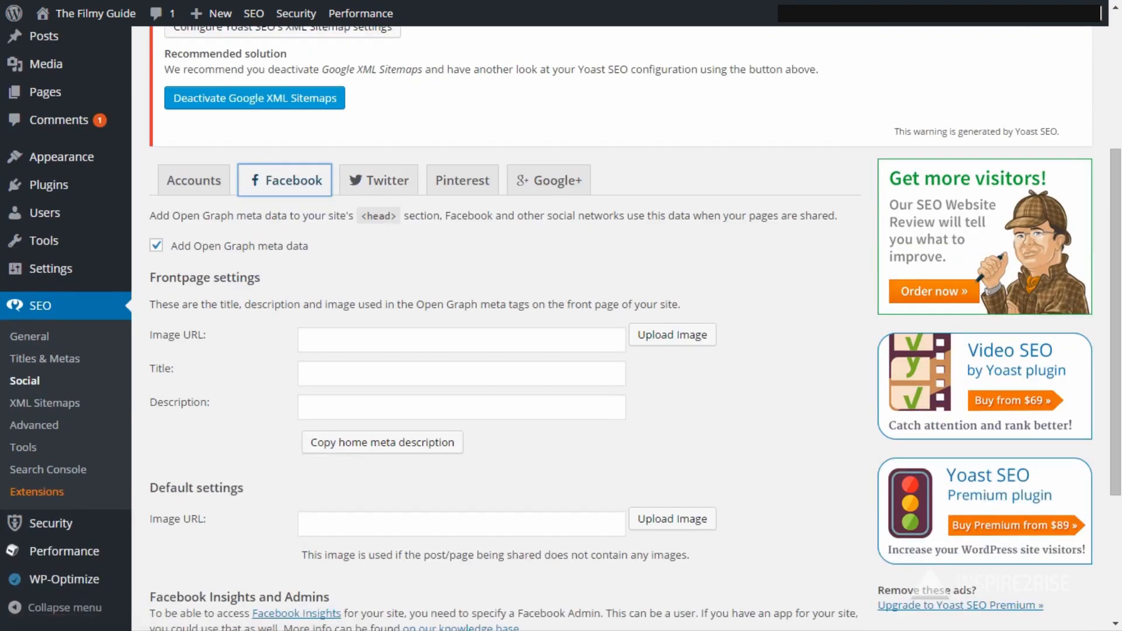
scroll(462, 351, "down", 1)
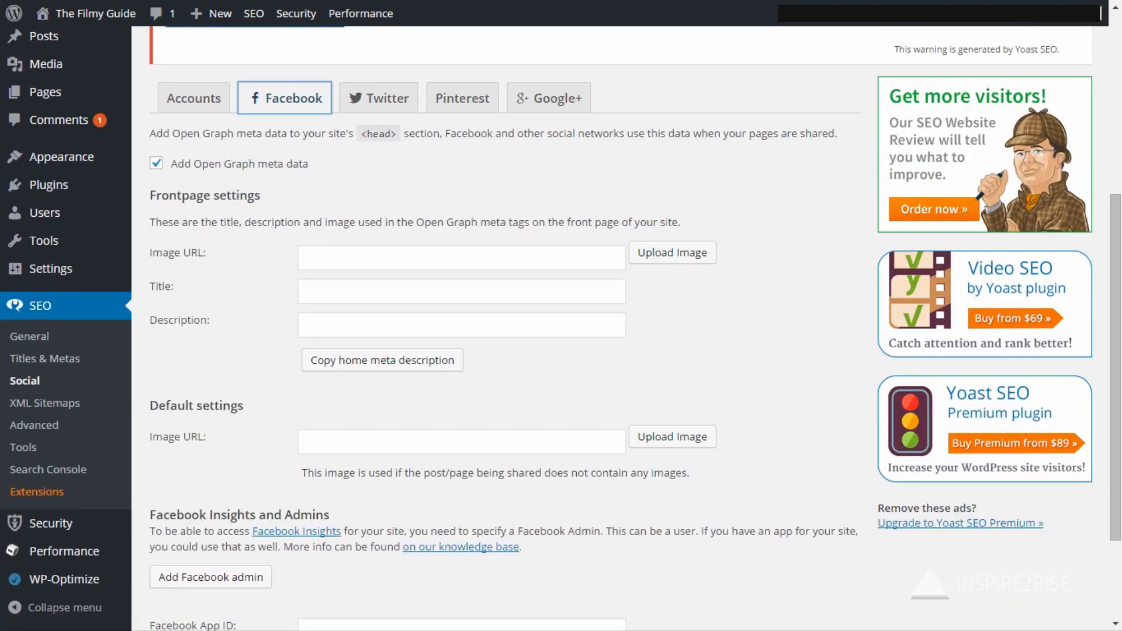
left_click(382, 360)
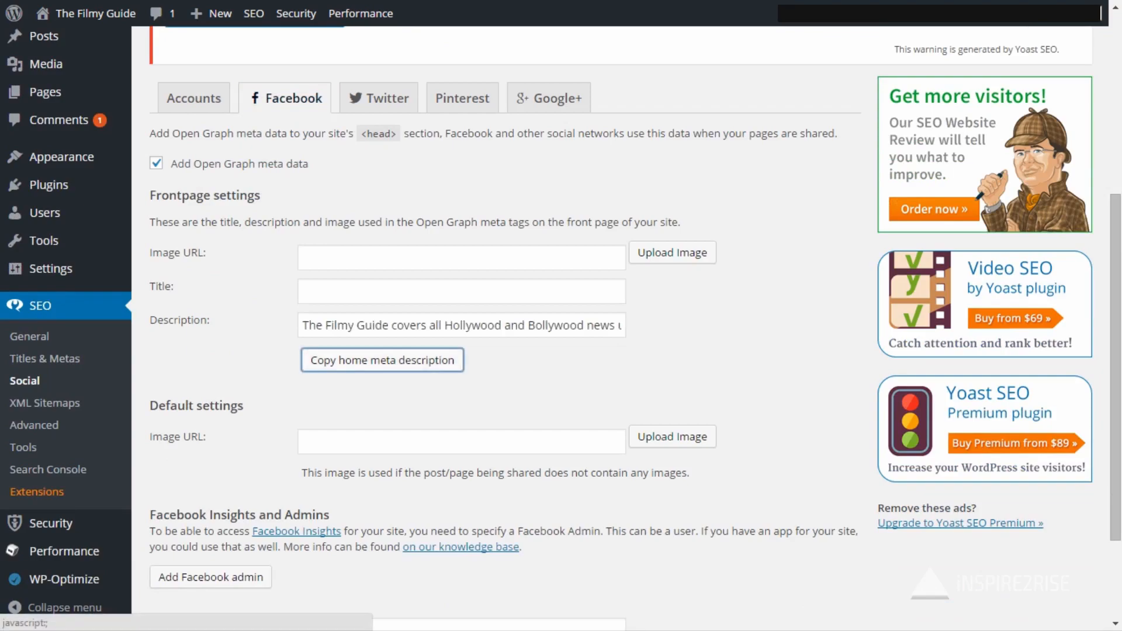
left_click(462, 291)
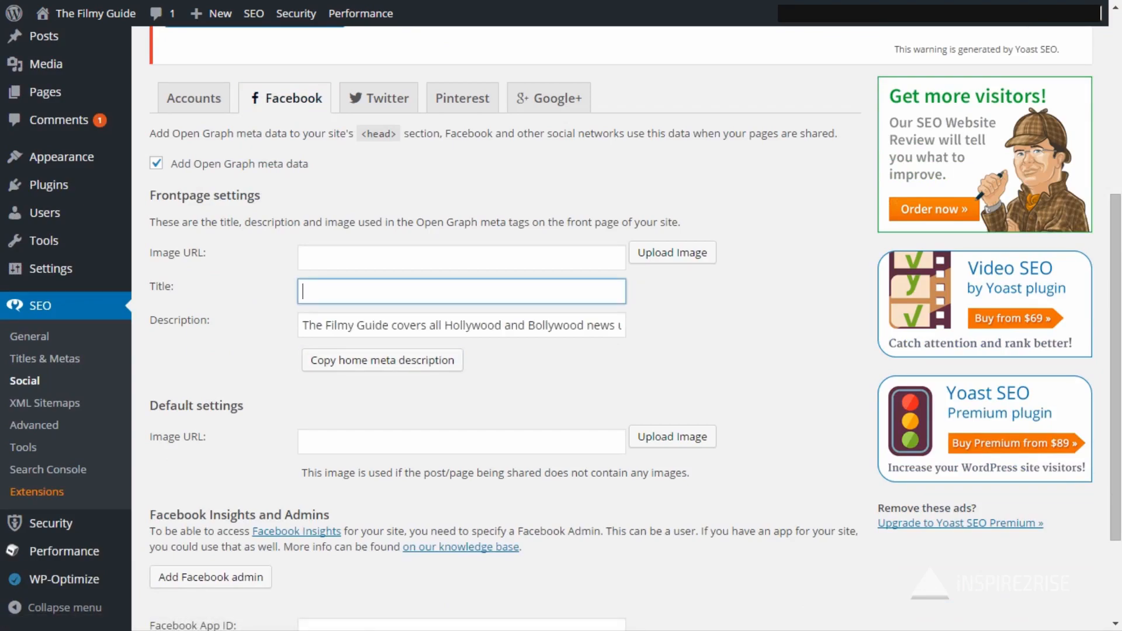
scroll(298, 393, "down", 3)
left_click(193, 546)
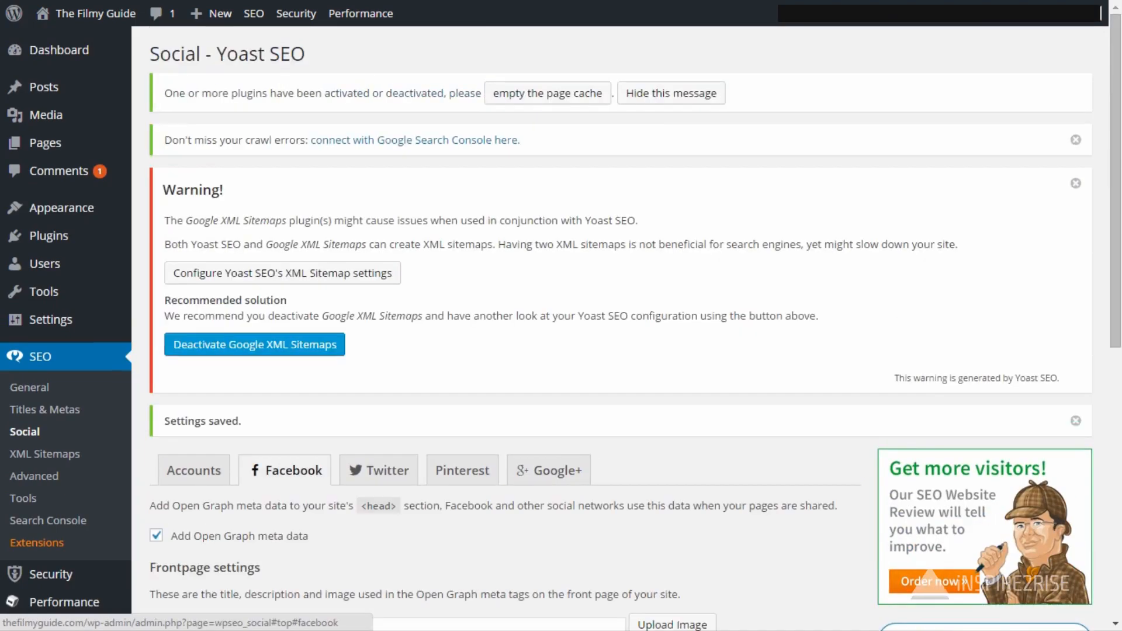
Choose the default Twitter card type and save the Twitter settings.
left_click(379, 471)
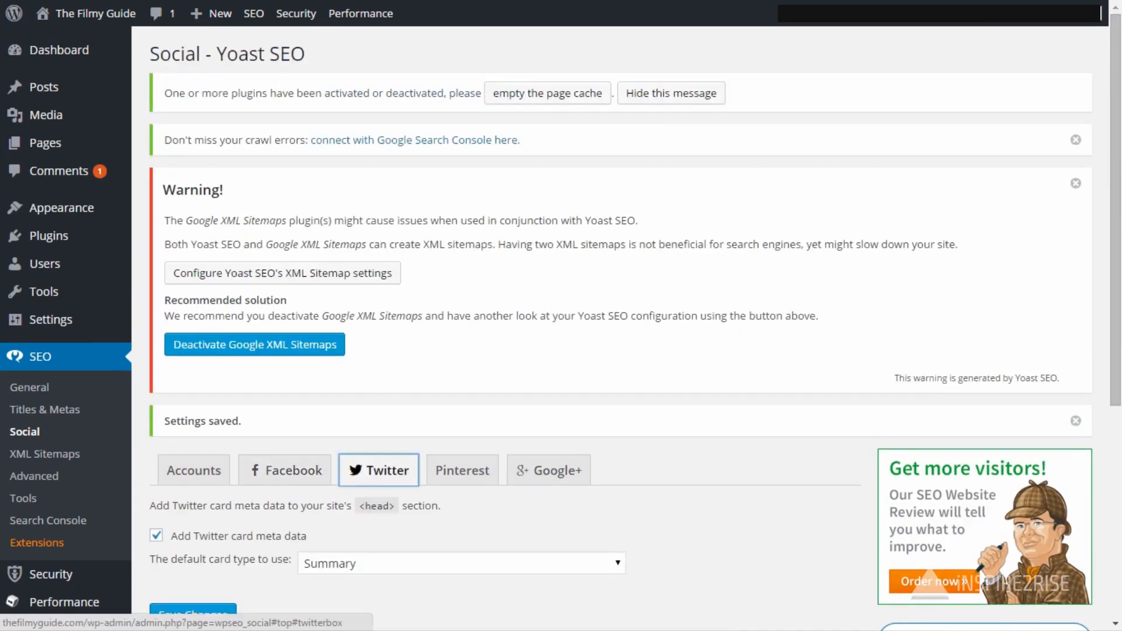
scroll(379, 471, "down", 3)
left_click(462, 317)
left_click(462, 353)
left_click(193, 369)
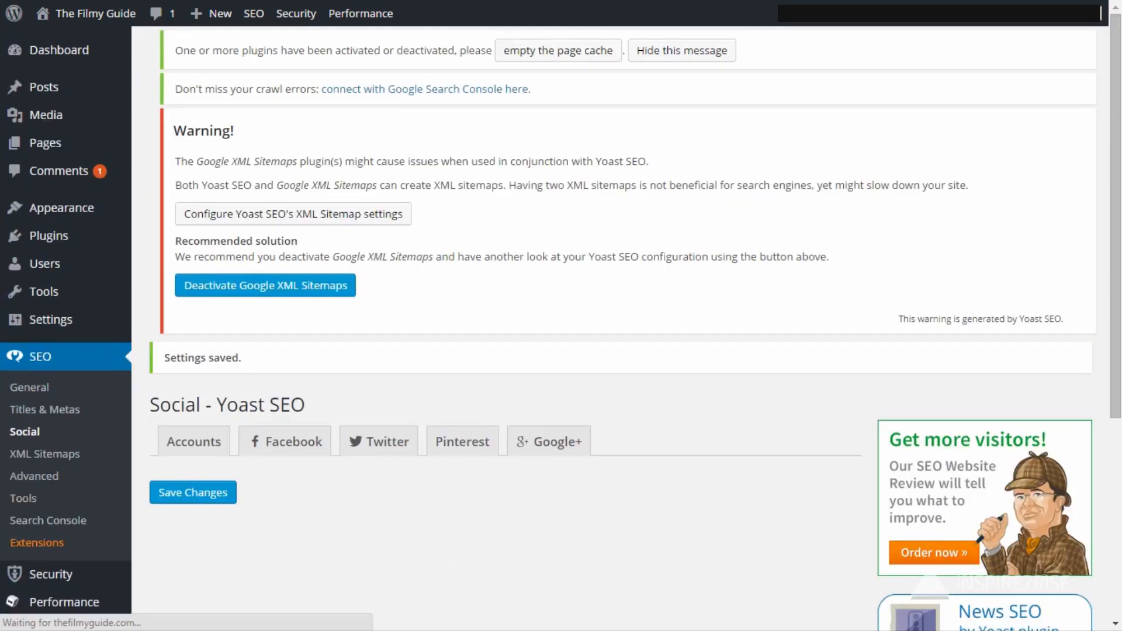
Check the Pinterest verification setting, enable Google+ specific post meta data, and save the changes.
scroll(463, 333, "down", 2)
left_click(462, 333)
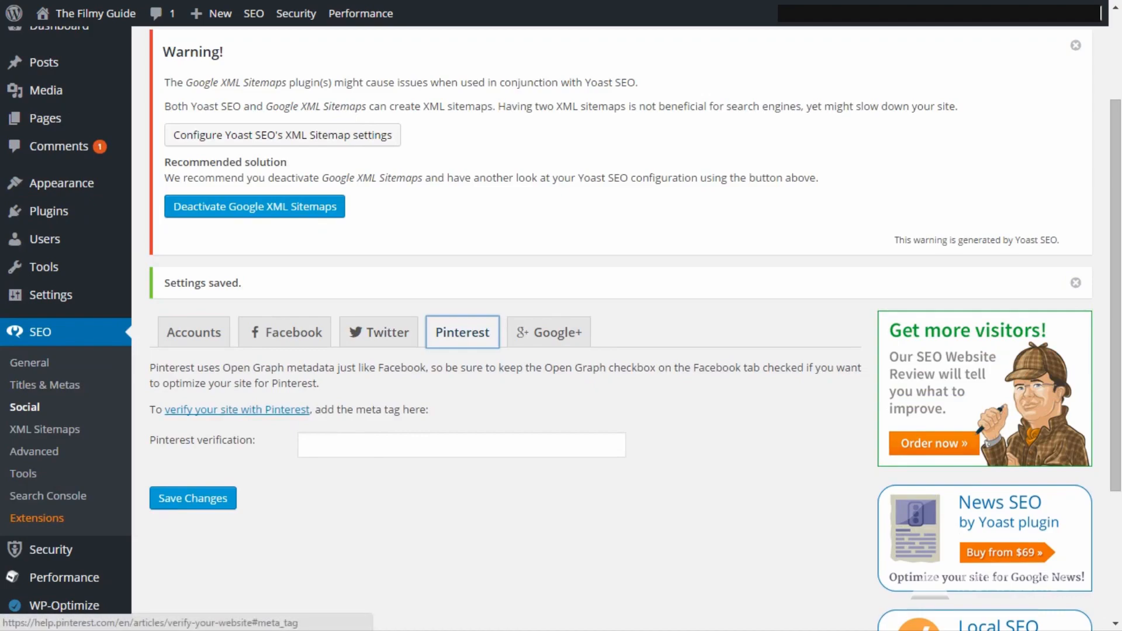
left_click(548, 332)
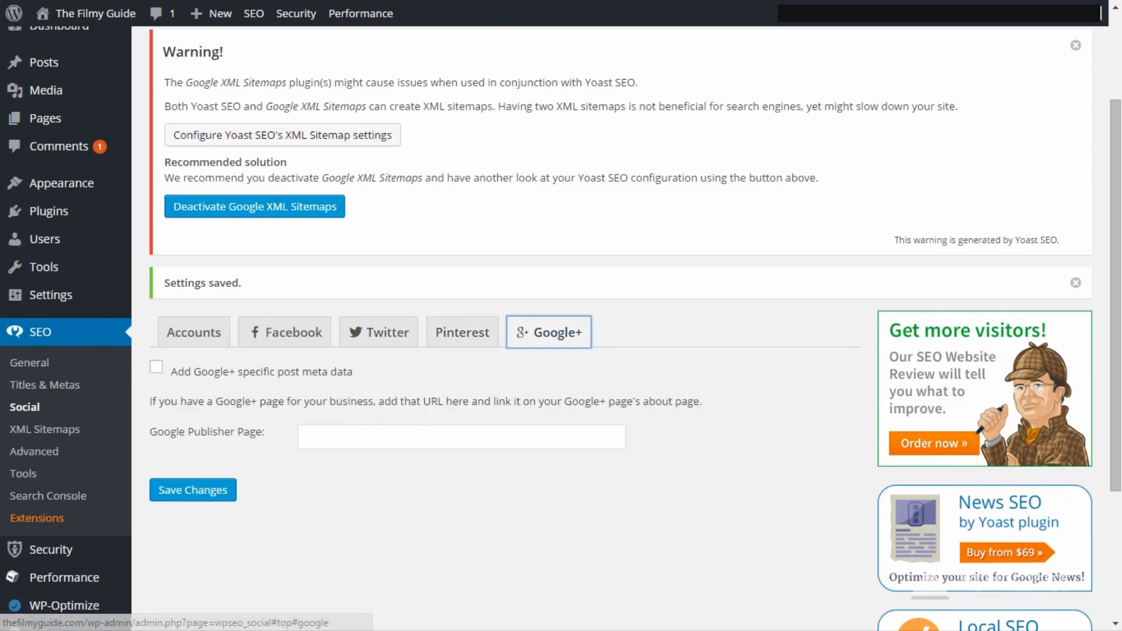
left_click(156, 367)
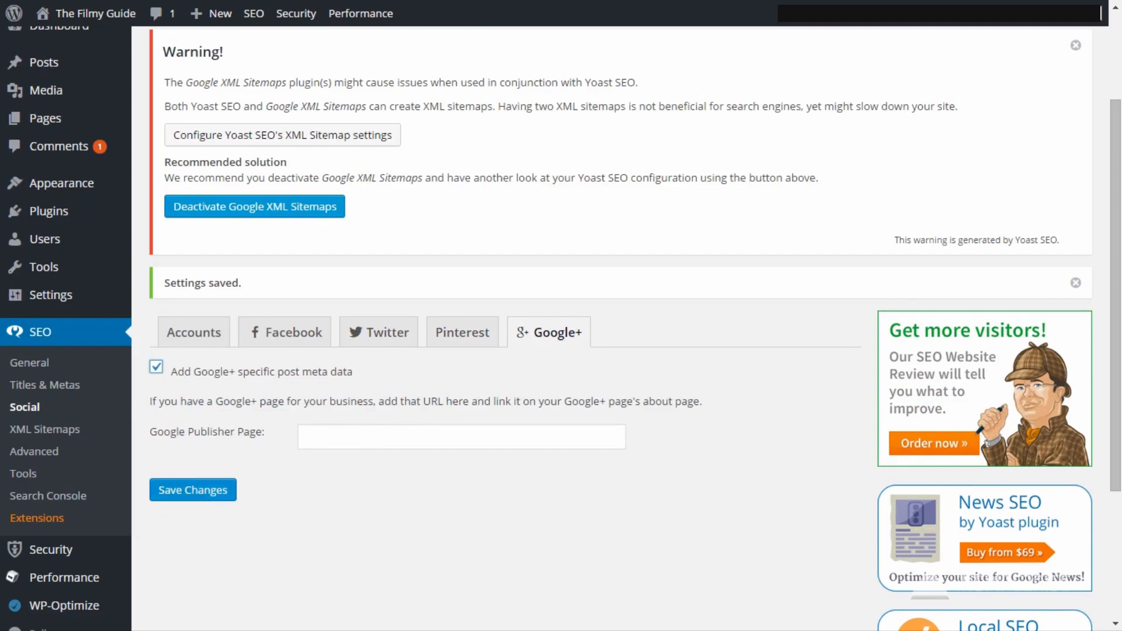
left_click(192, 490)
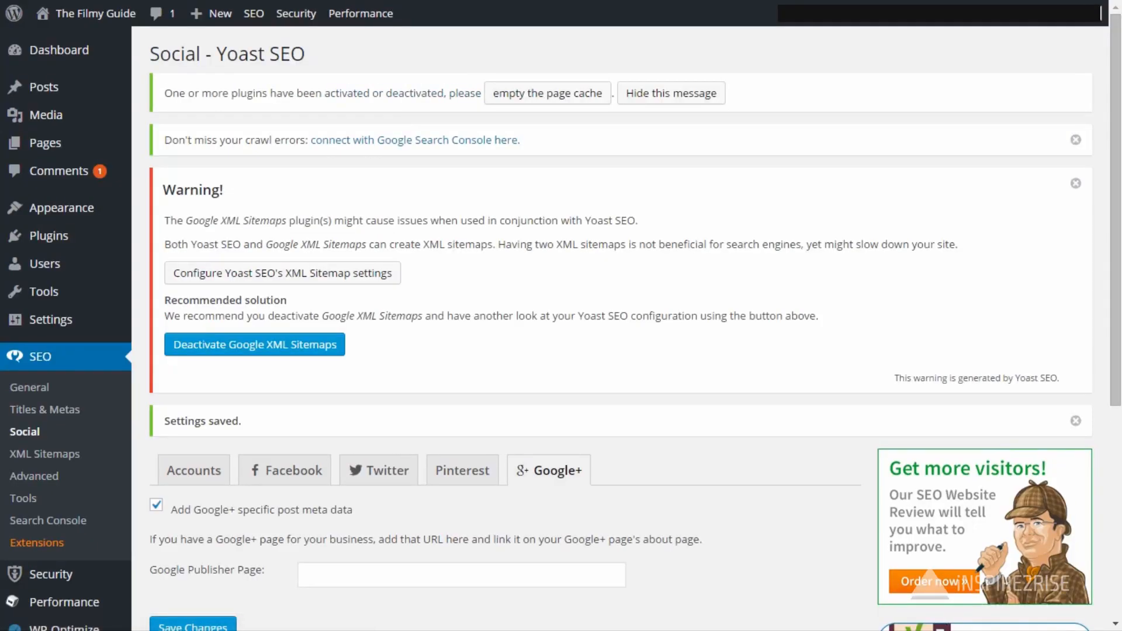
Clear the Media (attachment) exclusion in the XML Sitemaps post type settings and save the changes.
scroll(636, 327, "down", 6)
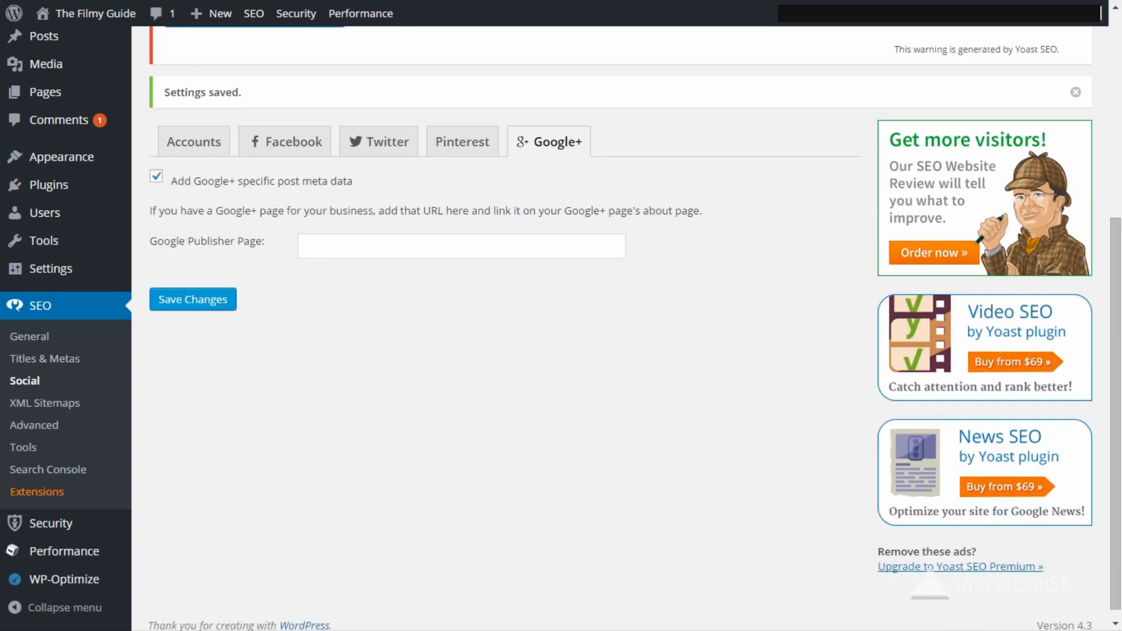
left_click(44, 403)
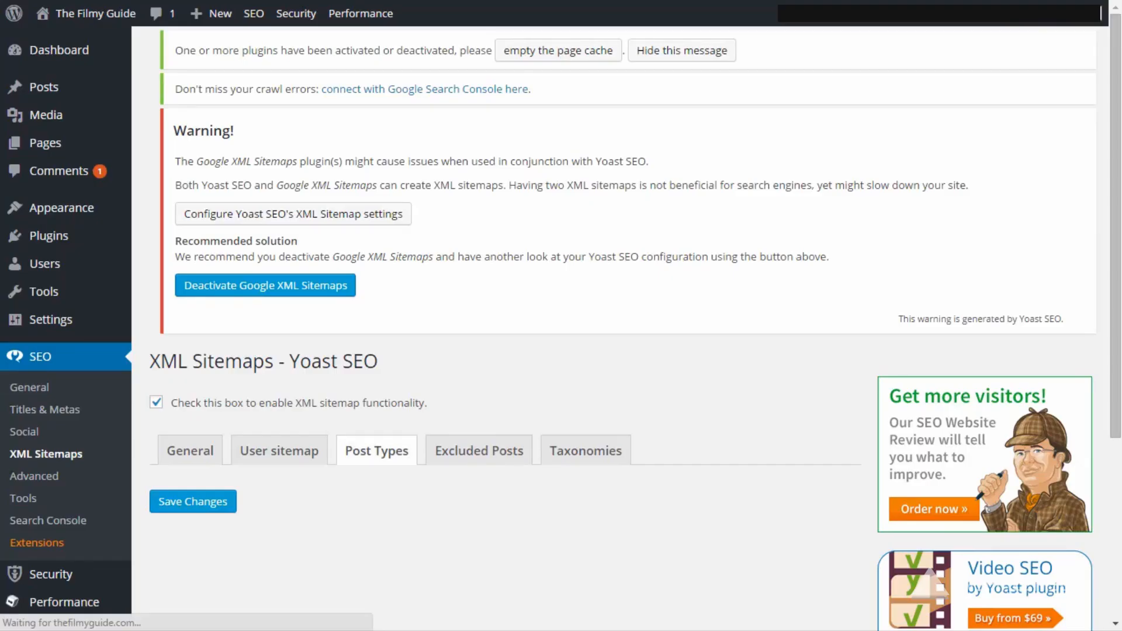
scroll(620, 328, "down", 4)
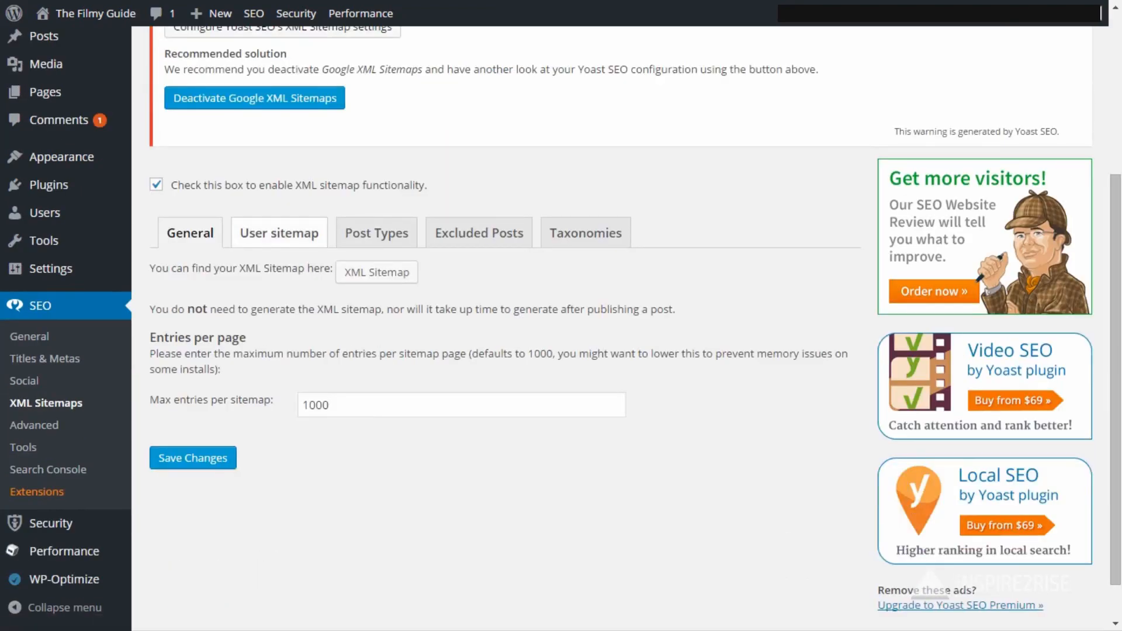
left_click(280, 233)
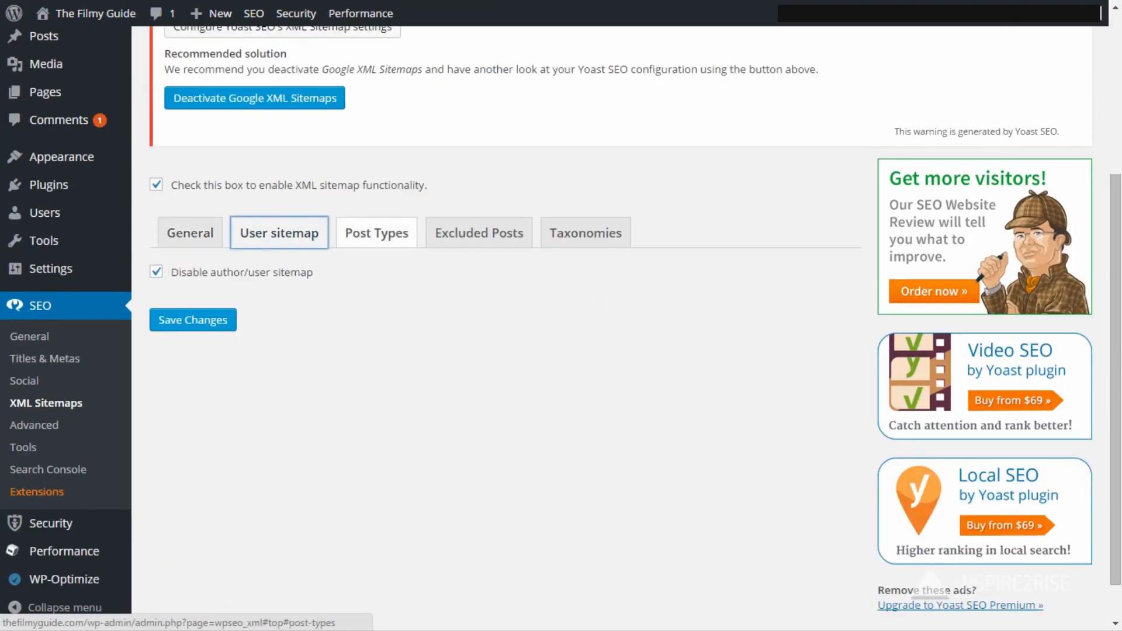
left_click(376, 232)
left_click(156, 349)
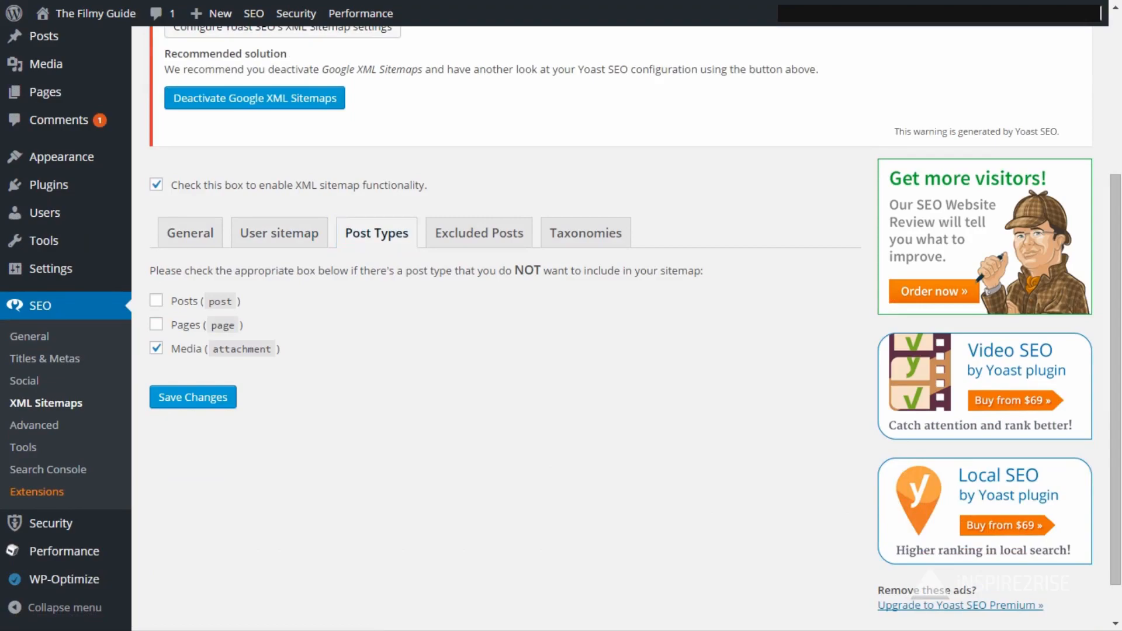
left_click(193, 398)
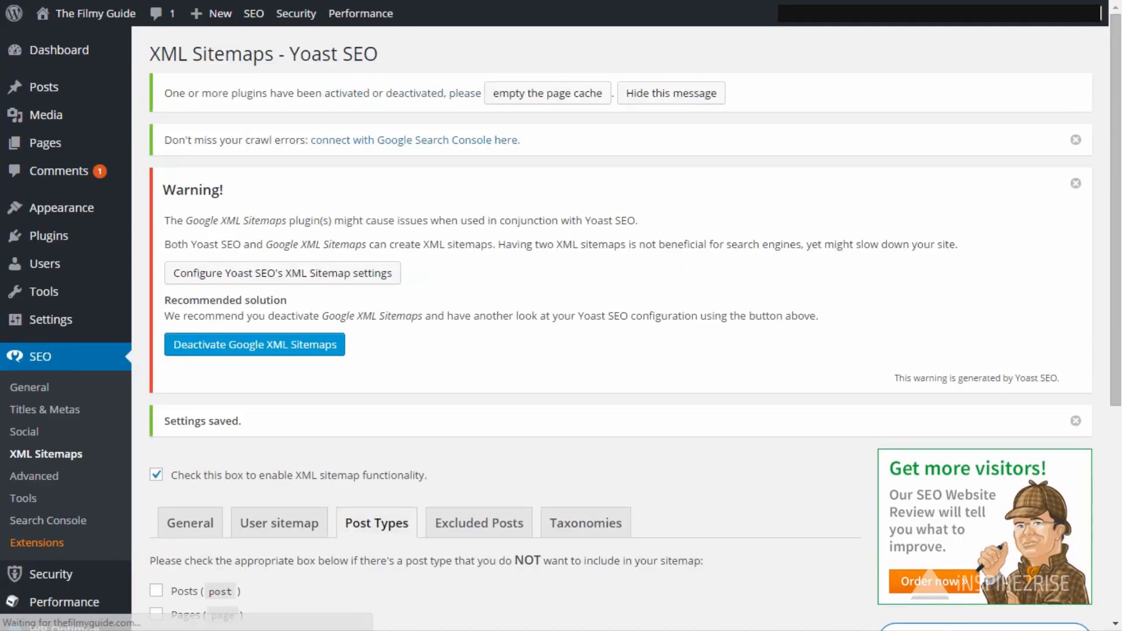
Dismiss the warning about the Google XML Sitemaps plugin.
scroll(621, 327, "down", 3)
scroll(621, 327, "up", 2)
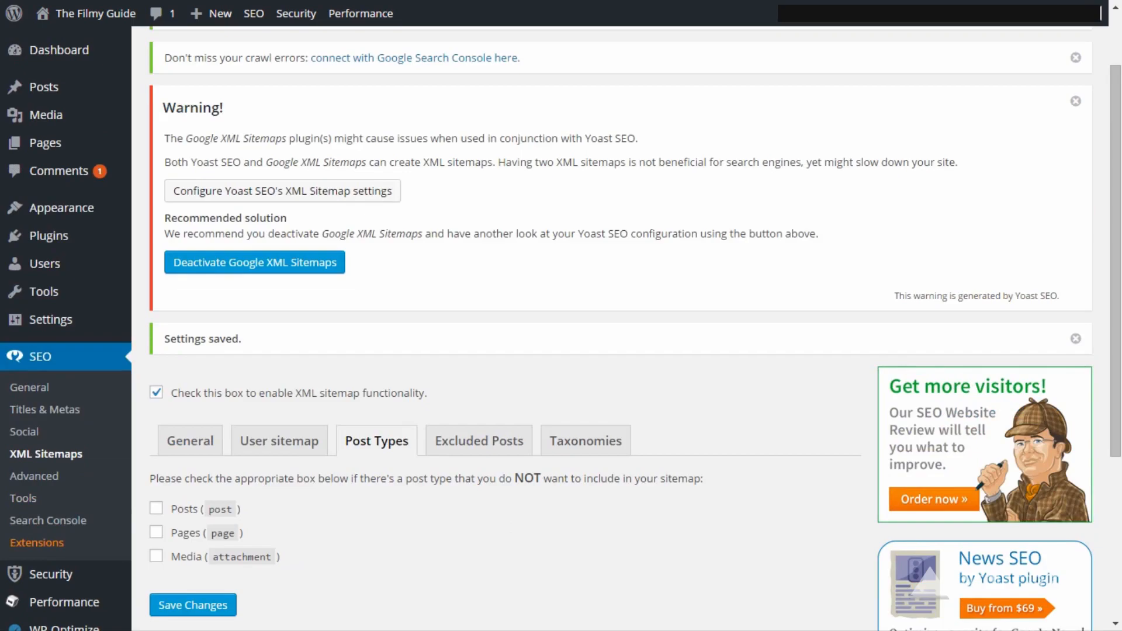
left_click(1076, 101)
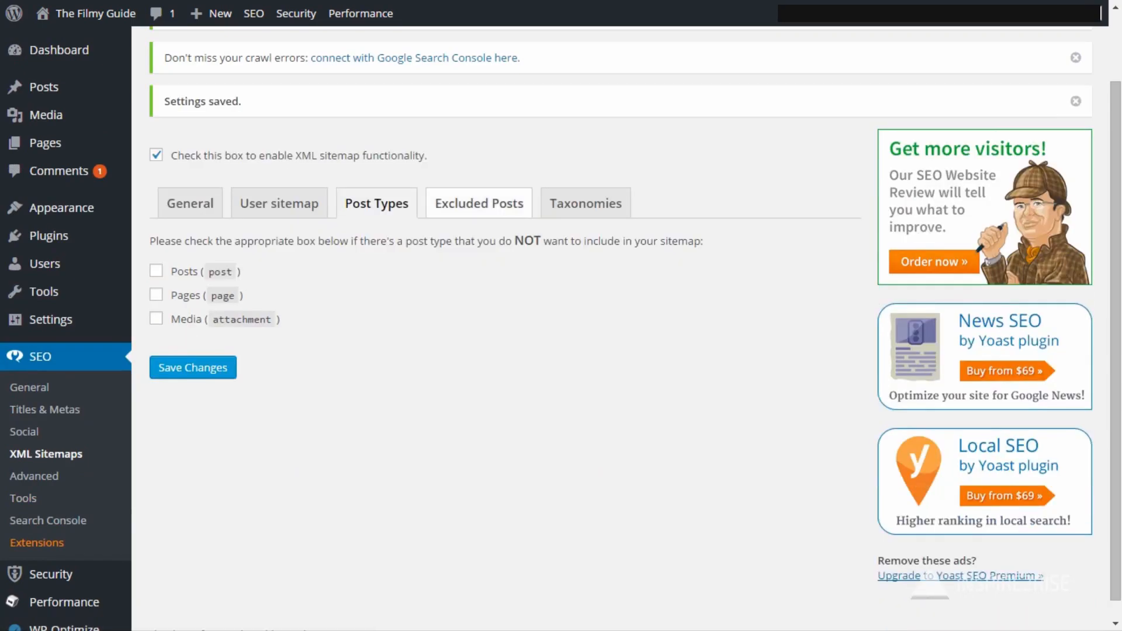
Examine the excluded posts, taxonomies and general entries-per-page options of the XML sitemap settings.
left_click(478, 203)
left_click(585, 203)
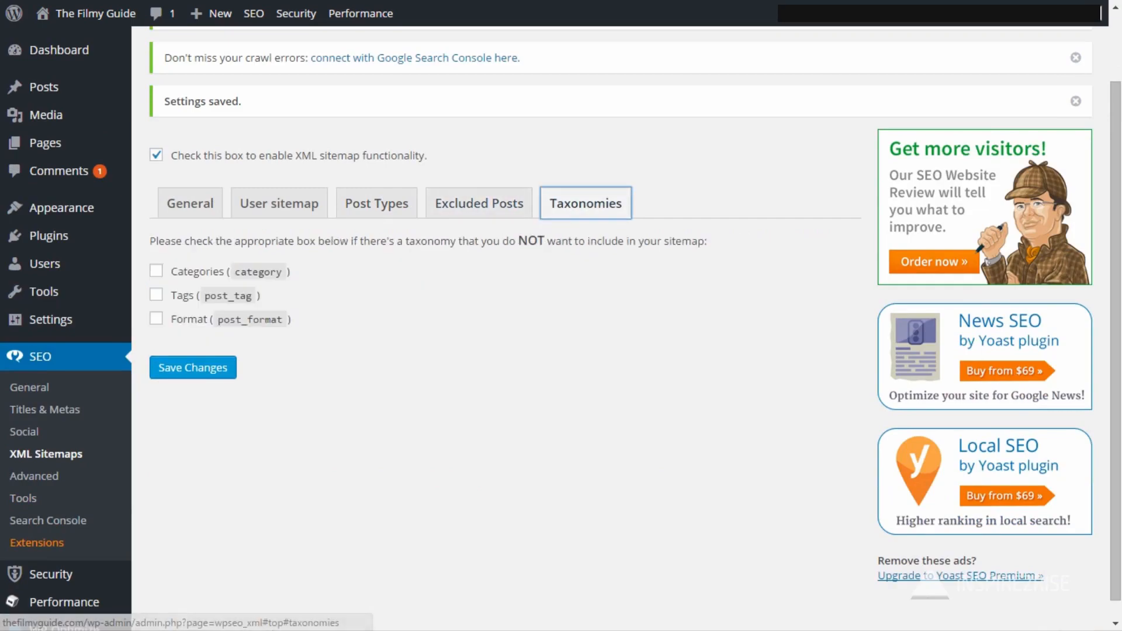
left_click(479, 203)
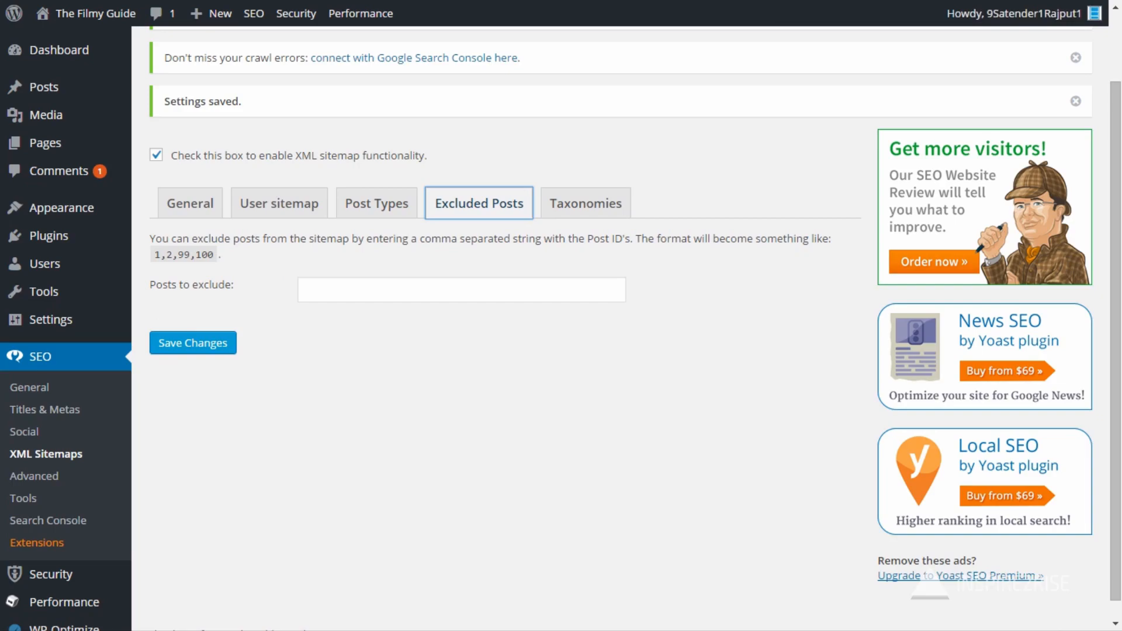
left_click(585, 203)
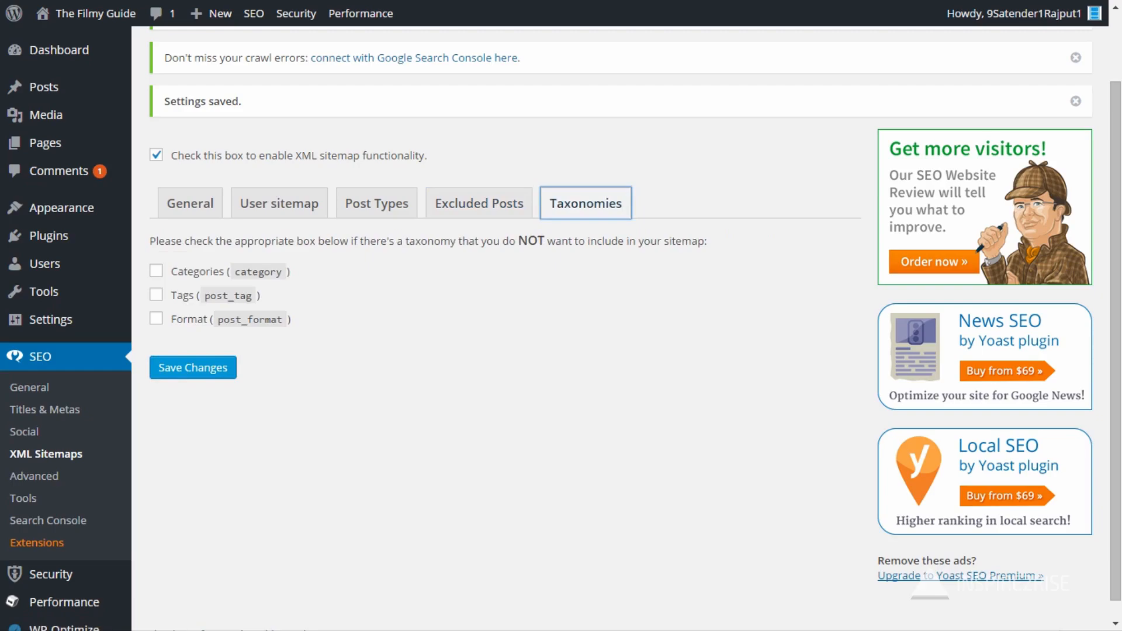
left_click(190, 204)
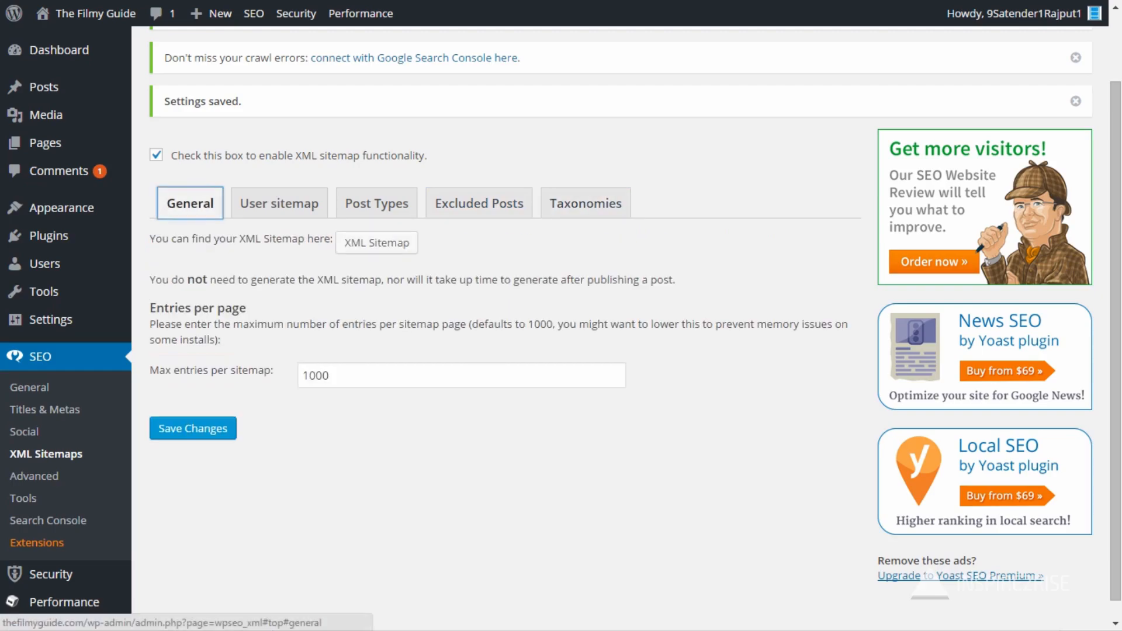
scroll(190, 203, "down", 1)
Enable breadcrumbs in the Advanced settings with the last page bolded and Category as the taxonomy for posts, and save.
left_click(34, 424)
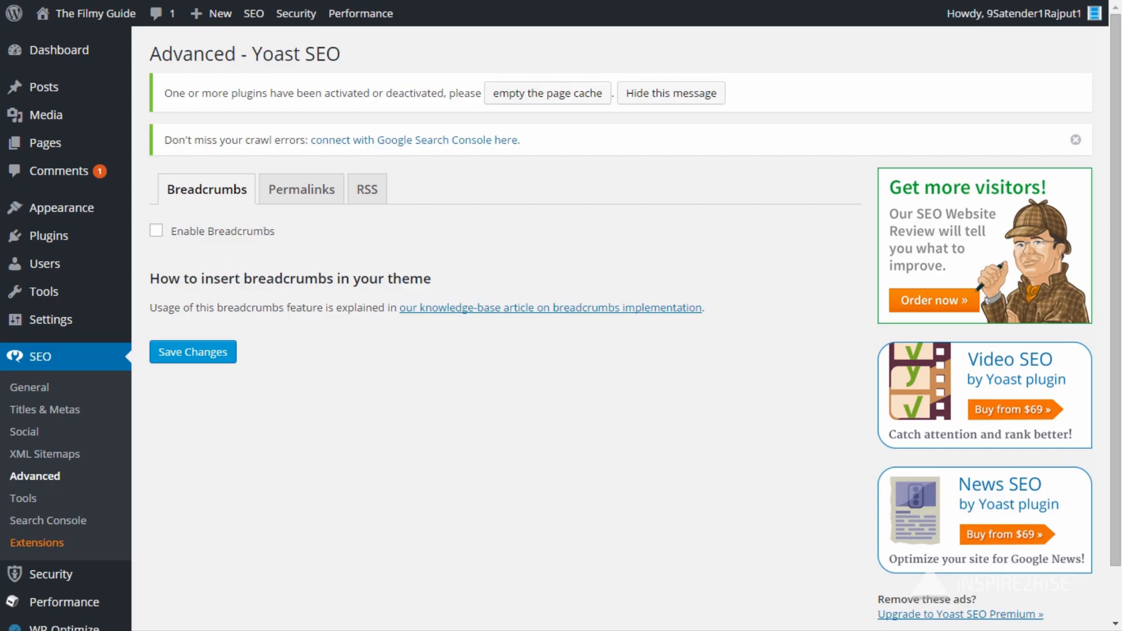
left_click(156, 231)
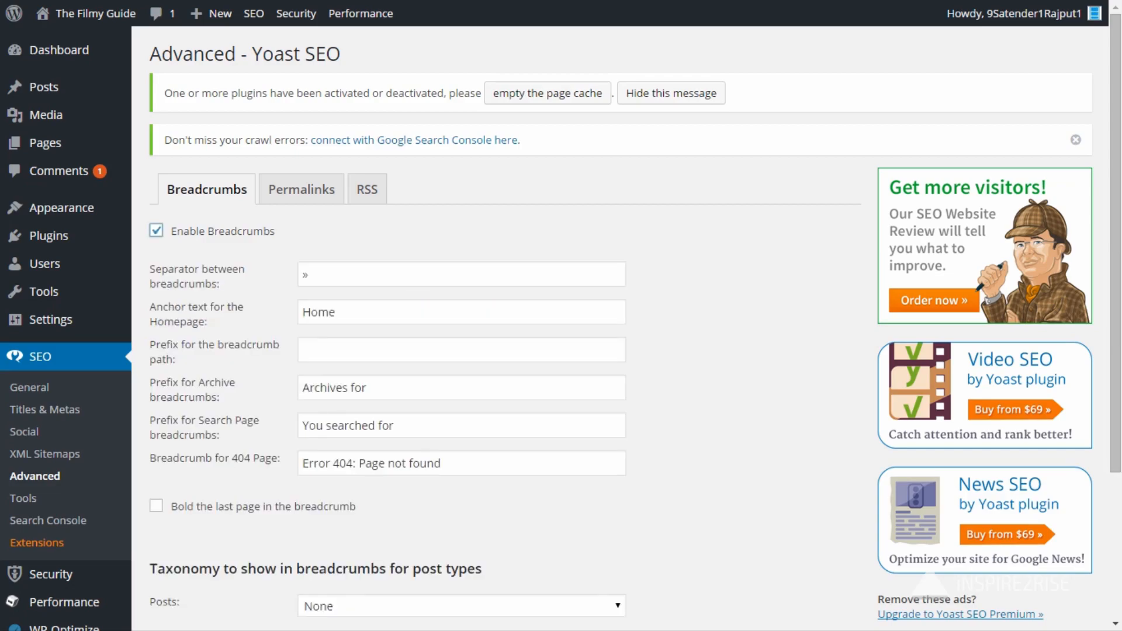
left_click(156, 506)
scroll(500, 507, "down", 3)
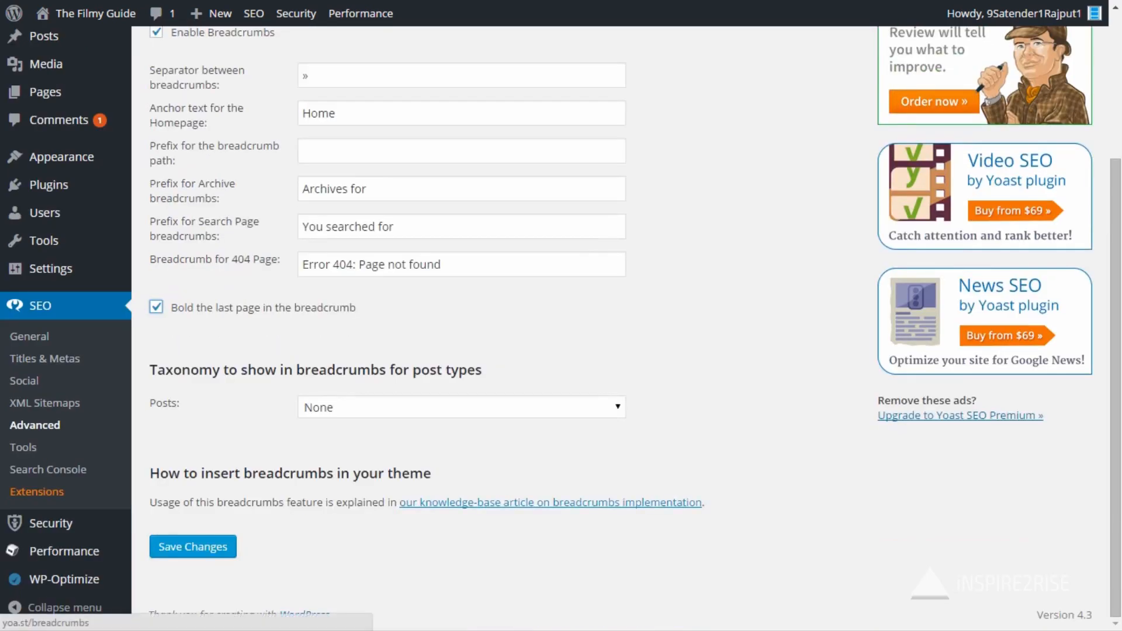
left_click(462, 407)
left_click(462, 444)
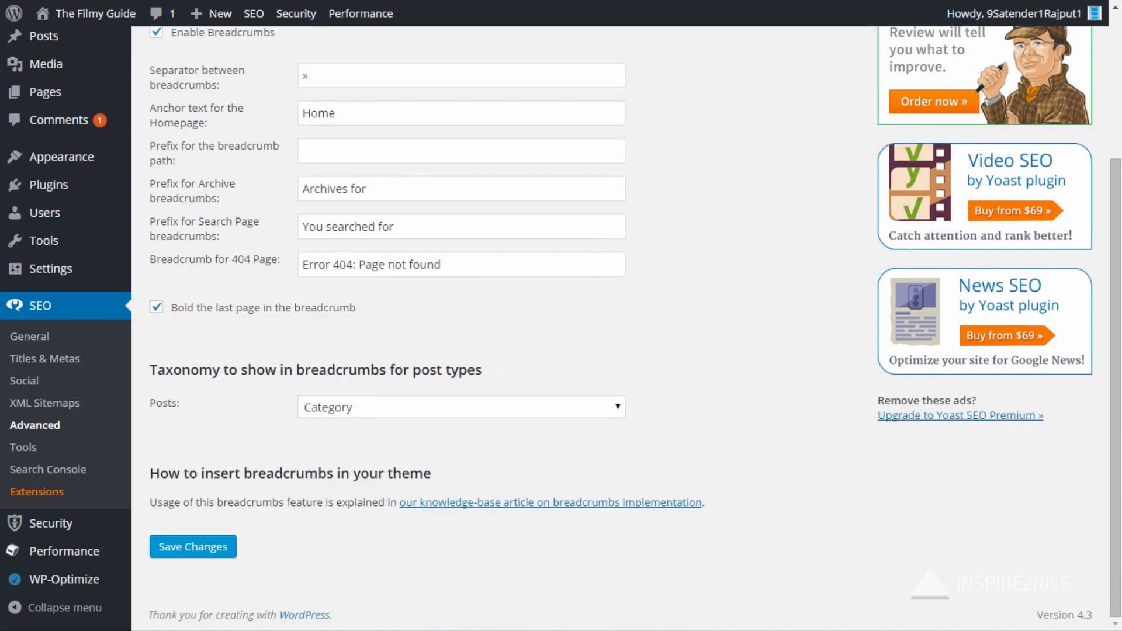
left_click(192, 546)
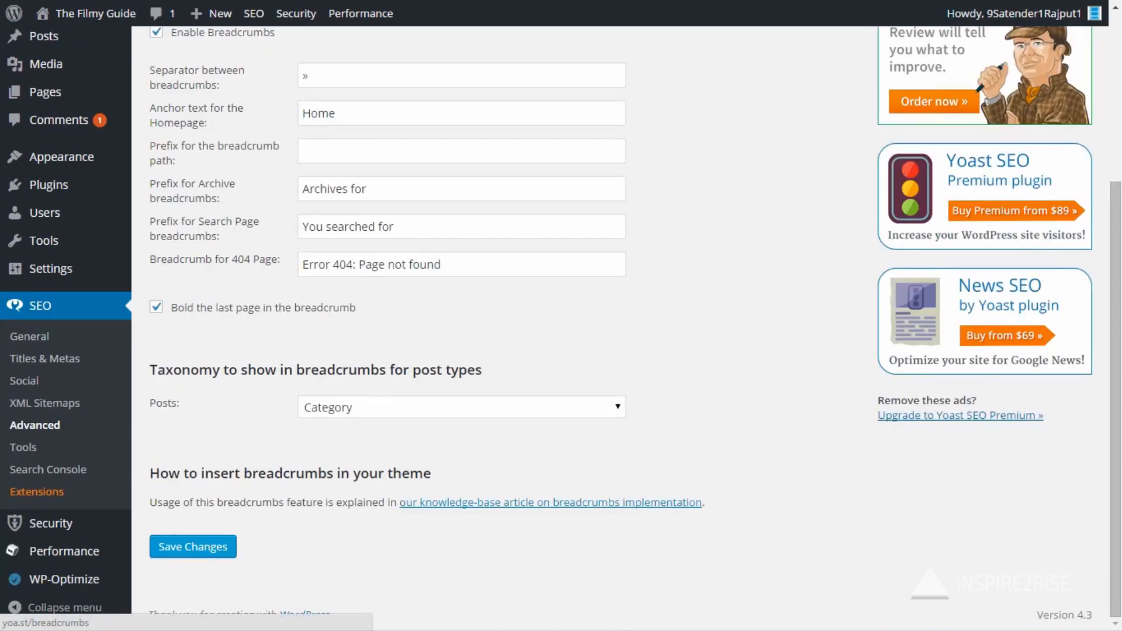
Read the knowledge-base article on breadcrumbs implementation, checking the code snippet, the theme files to edit and the setup steps, and close it.
left_click(550, 503)
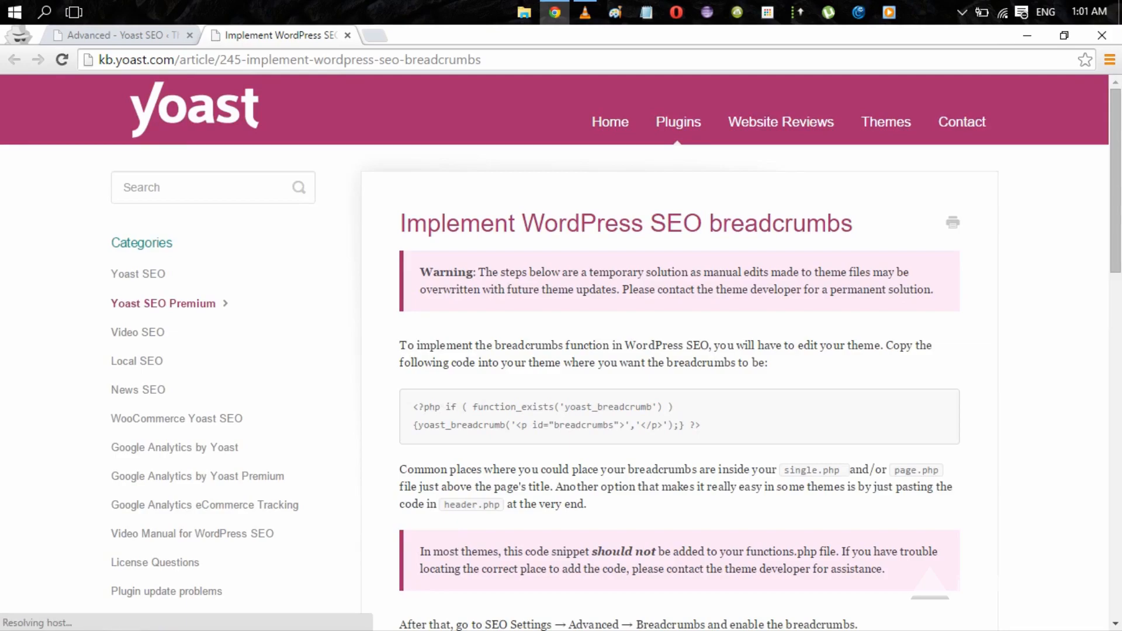
left_click_drag(701, 425, 413, 406)
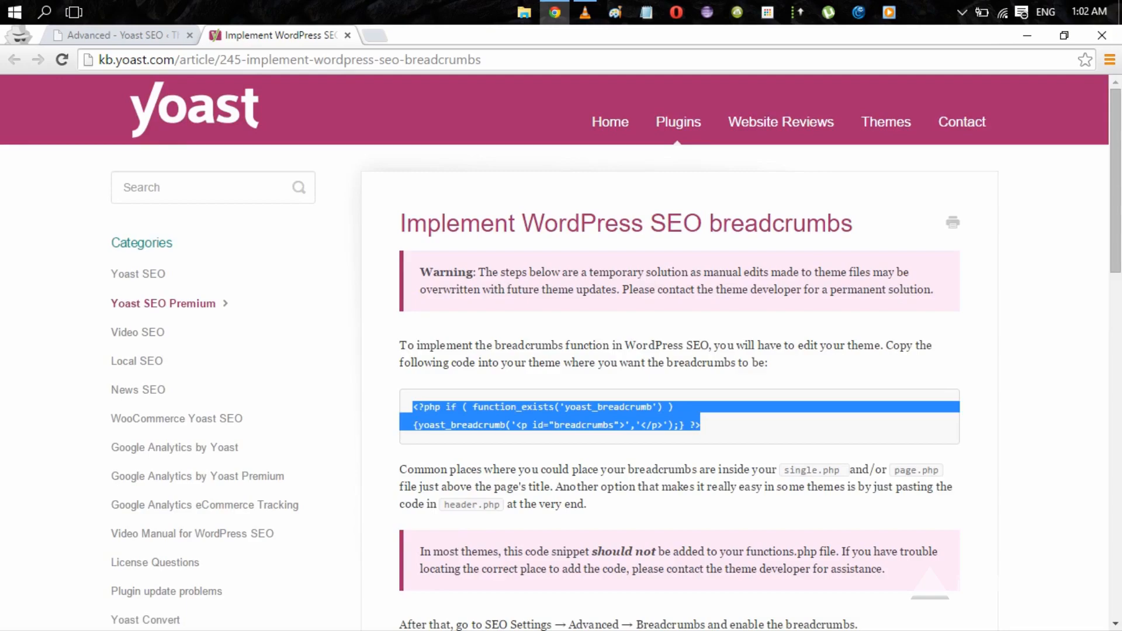
scroll(561, 351, "down", 2)
left_click_drag(444, 422, 501, 422)
left_click_drag(785, 388, 939, 388)
left_click(935, 403)
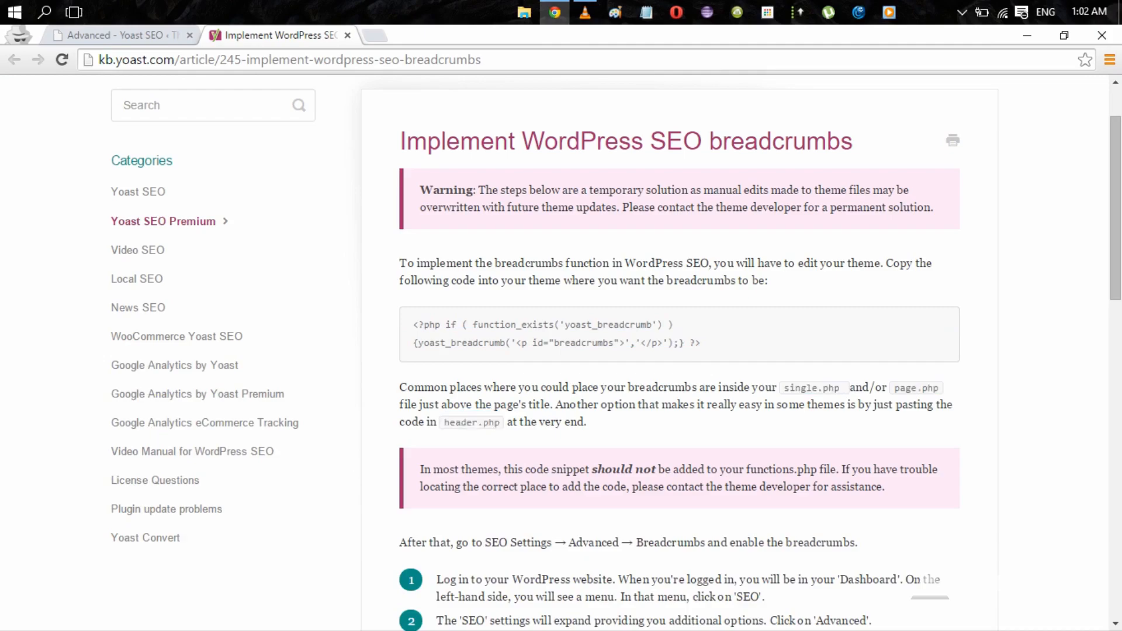
scroll(678, 380, "down", 2)
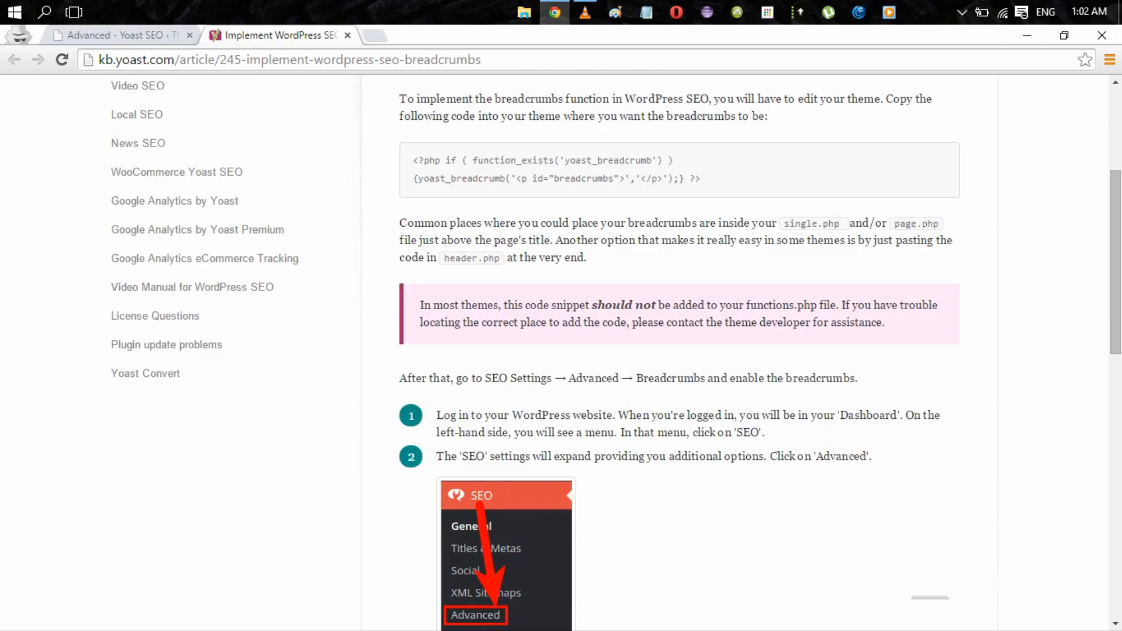
scroll(678, 351, "down", 7)
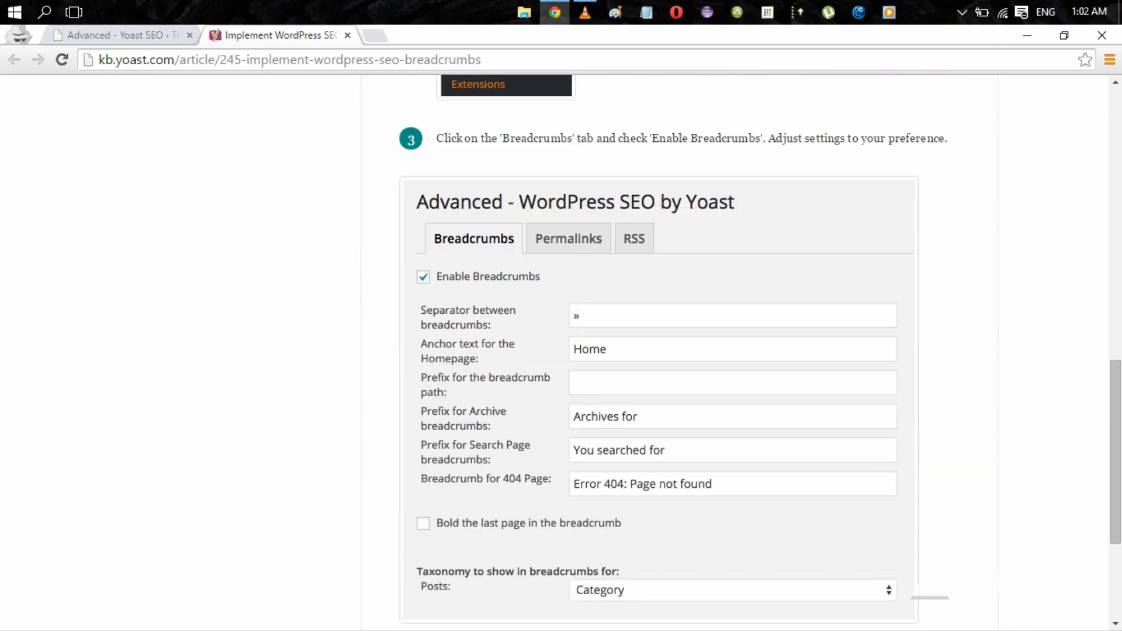
scroll(678, 351, "down", 3)
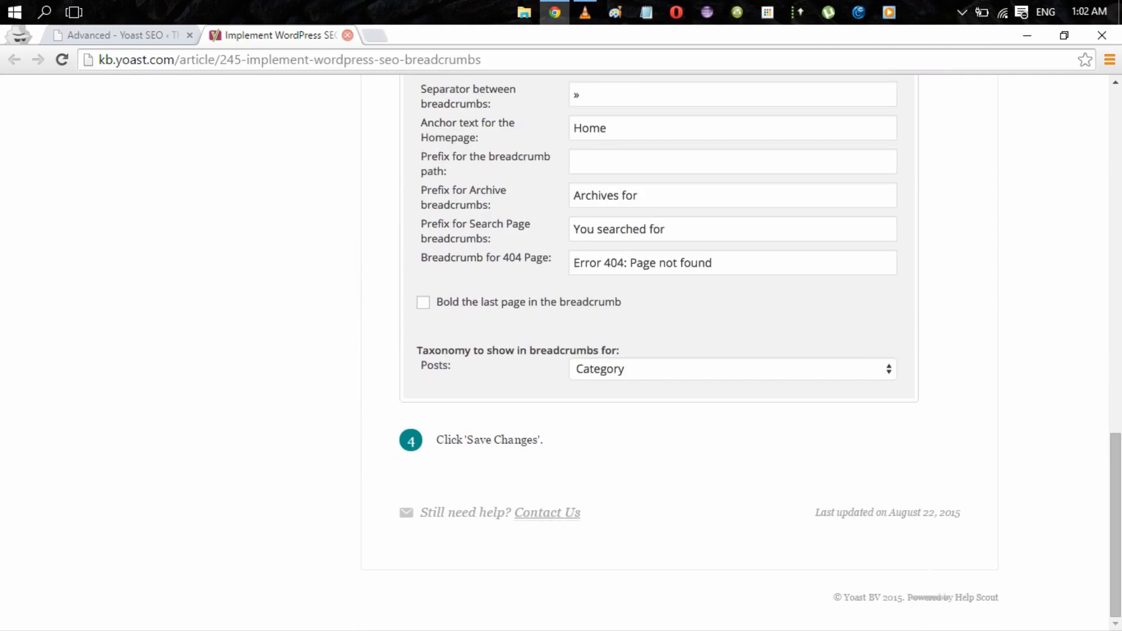
left_click(347, 35)
Review the breadcrumb settings and save them again.
scroll(584, 351, "down", 2)
scroll(585, 351, "up", 5)
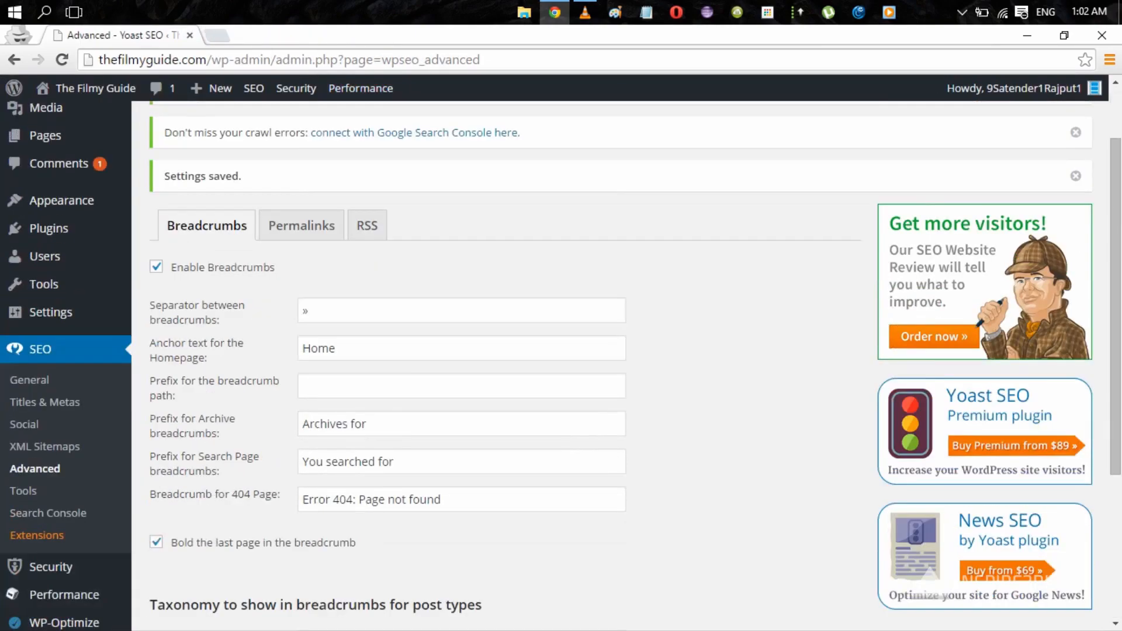
scroll(584, 351, "down", 3)
left_click(193, 544)
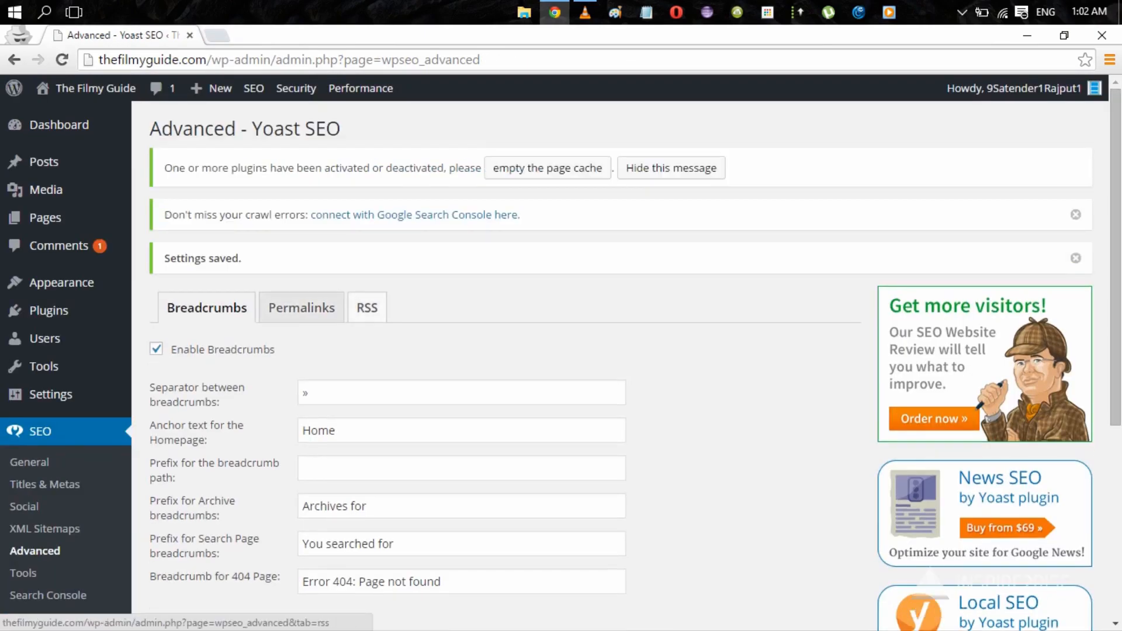
Turn on removal of ?replytocom variables and Hide WLW Manifest Links in the permalink settings, and save the changes.
left_click(301, 307)
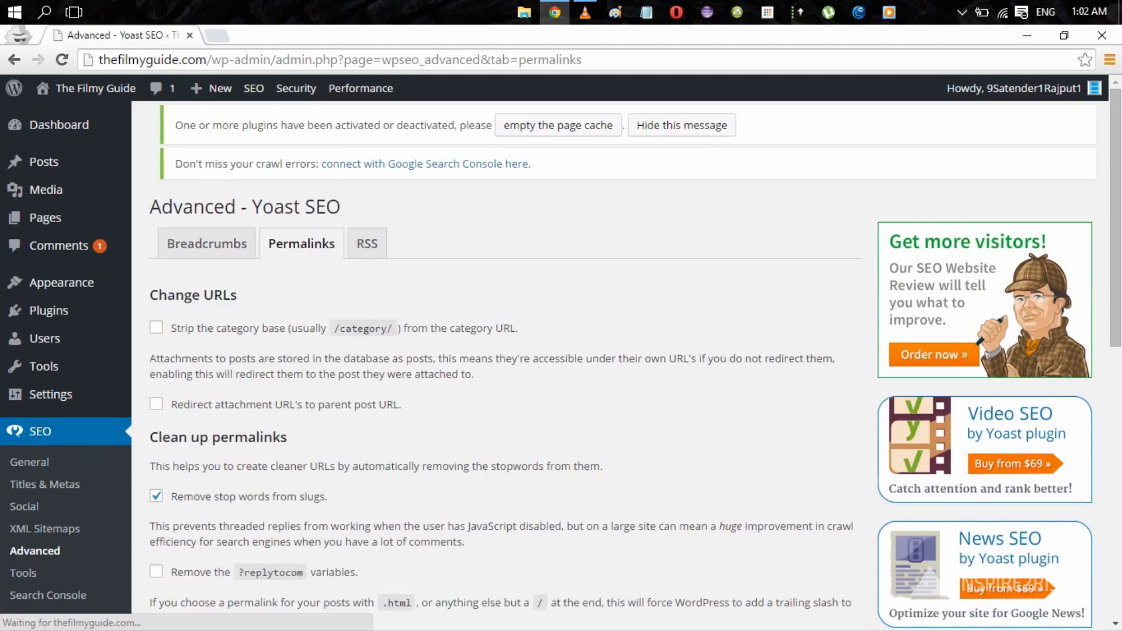
scroll(620, 366, "down", 2)
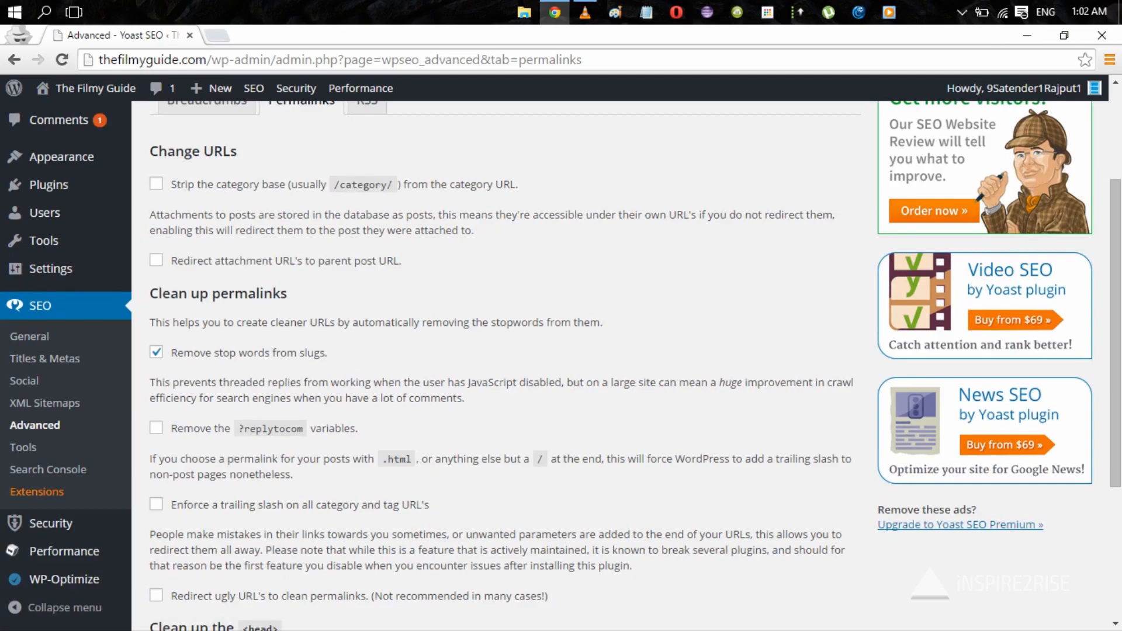
left_click(156, 428)
scroll(619, 366, "down", 2)
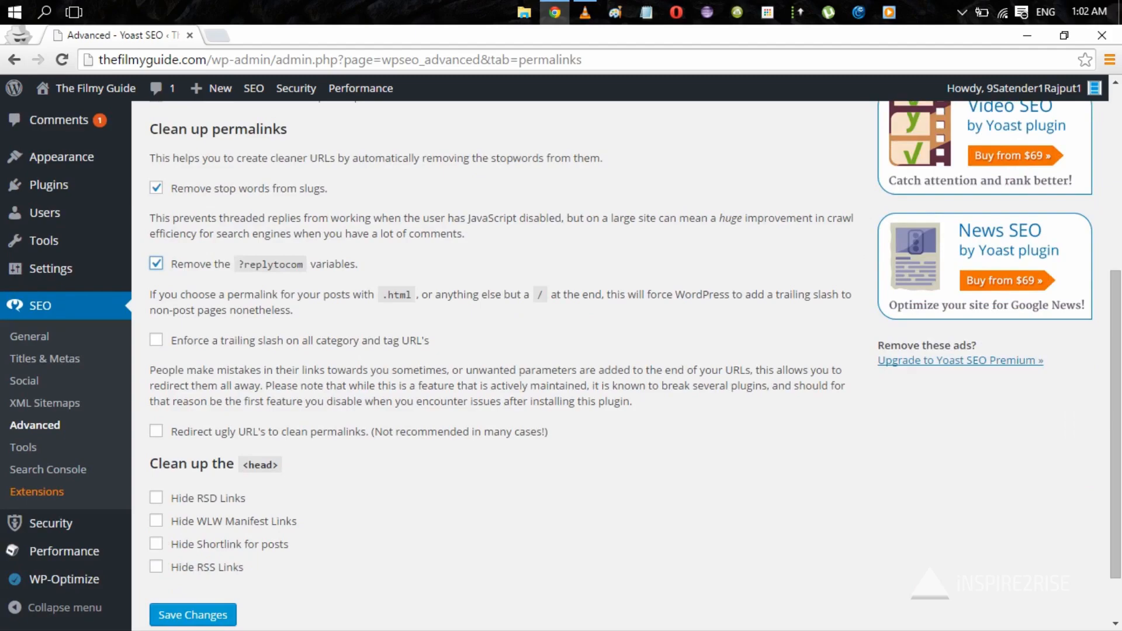
left_click(156, 521)
scroll(619, 351, "down", 1)
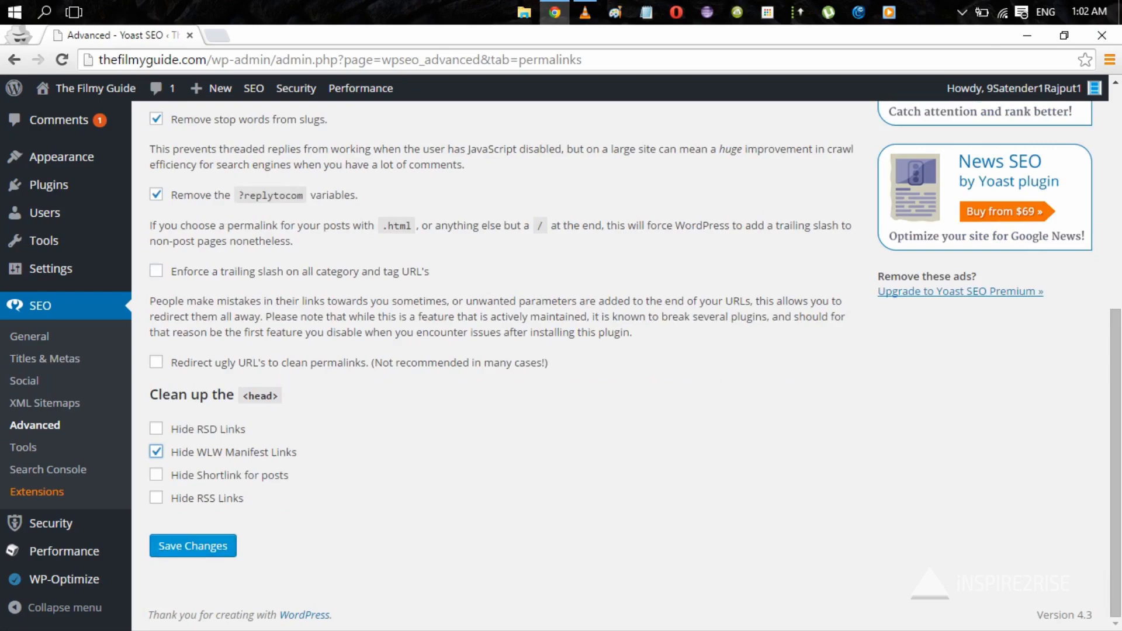
left_click(193, 546)
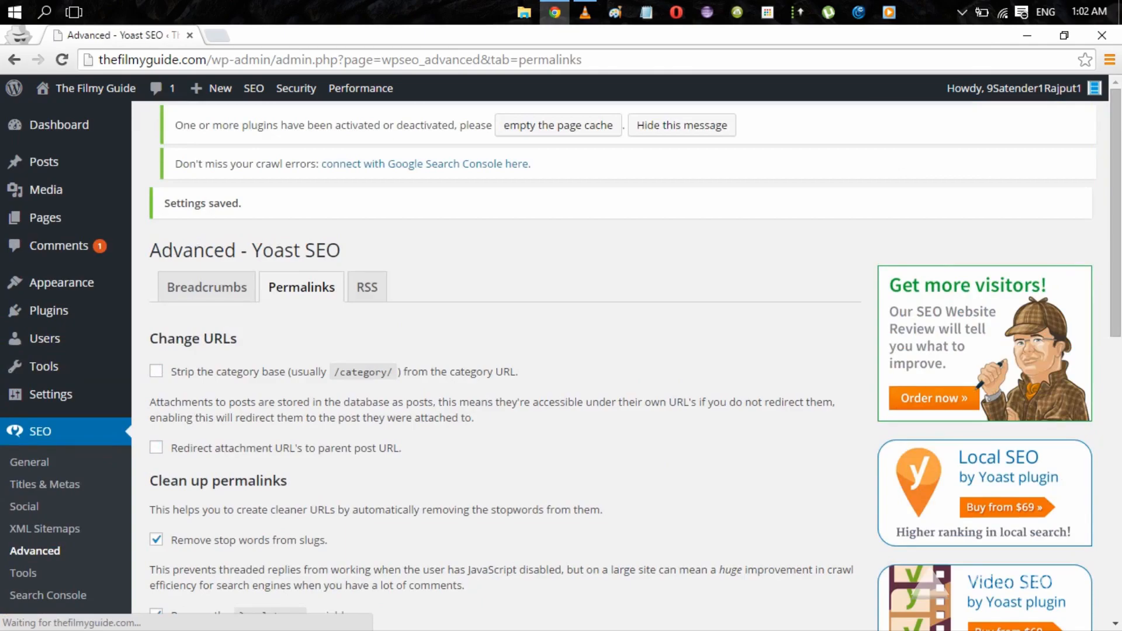
Open the RSS feed content settings and view them in full screen.
scroll(503, 363, "up", 2)
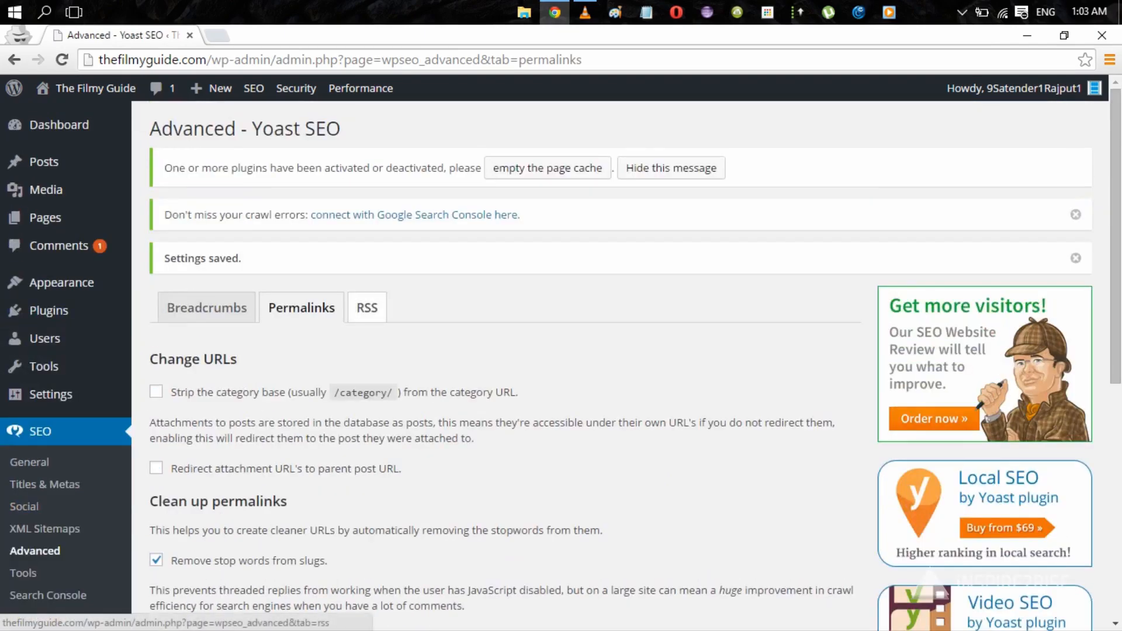
left_click(367, 307)
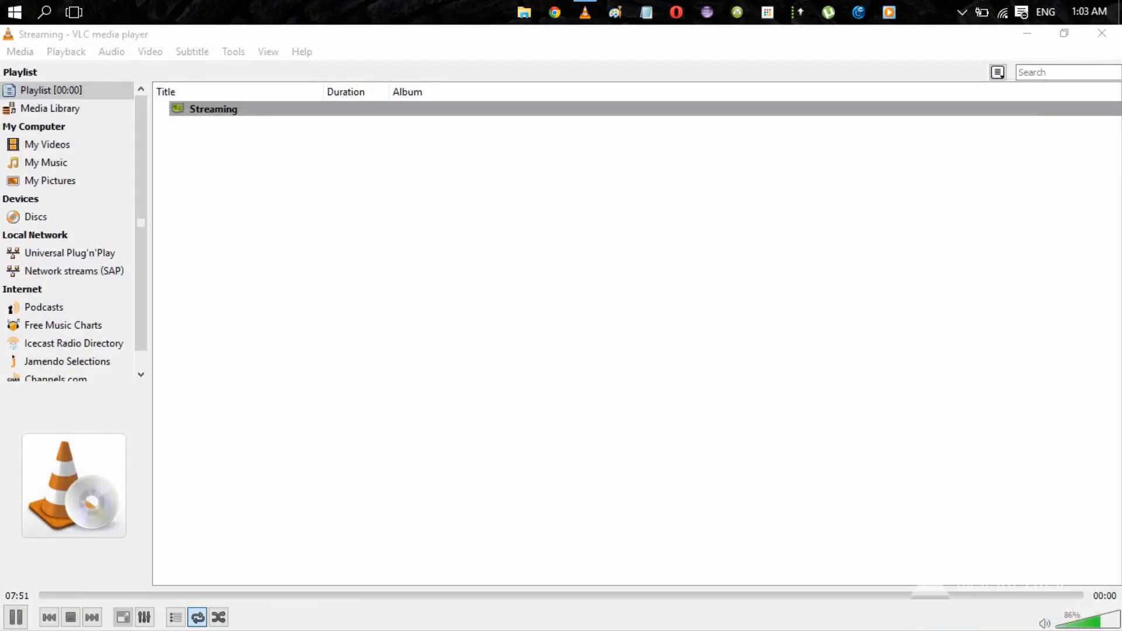
key("F11")
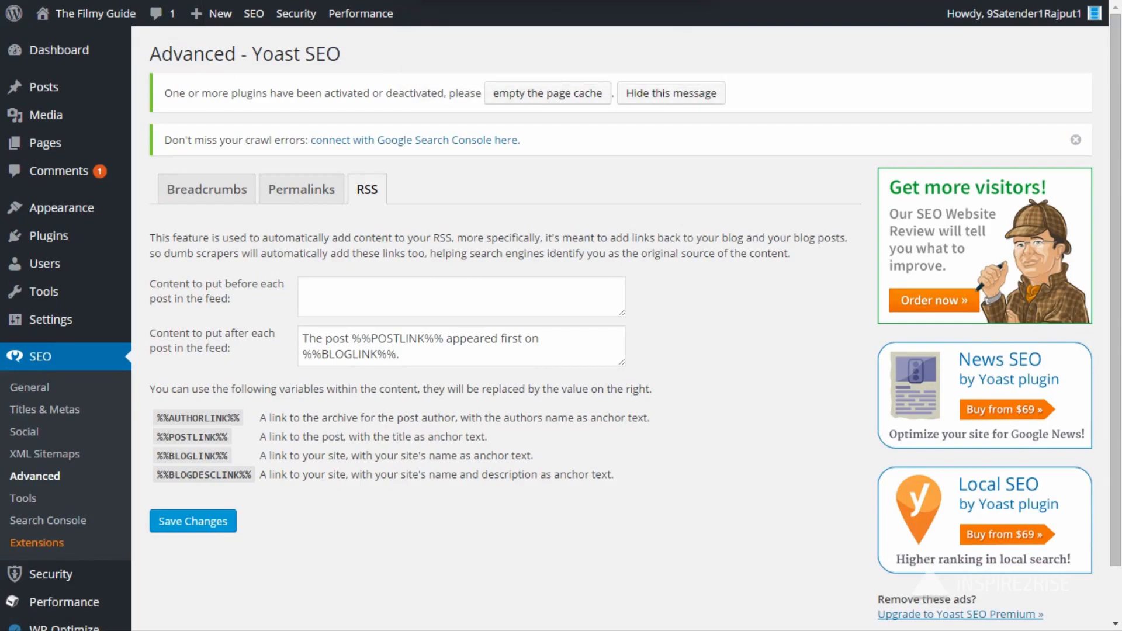
Review the built-in Yoast SEO tools: Bulk editor, File editor, and Import and Export.
left_click(23, 498)
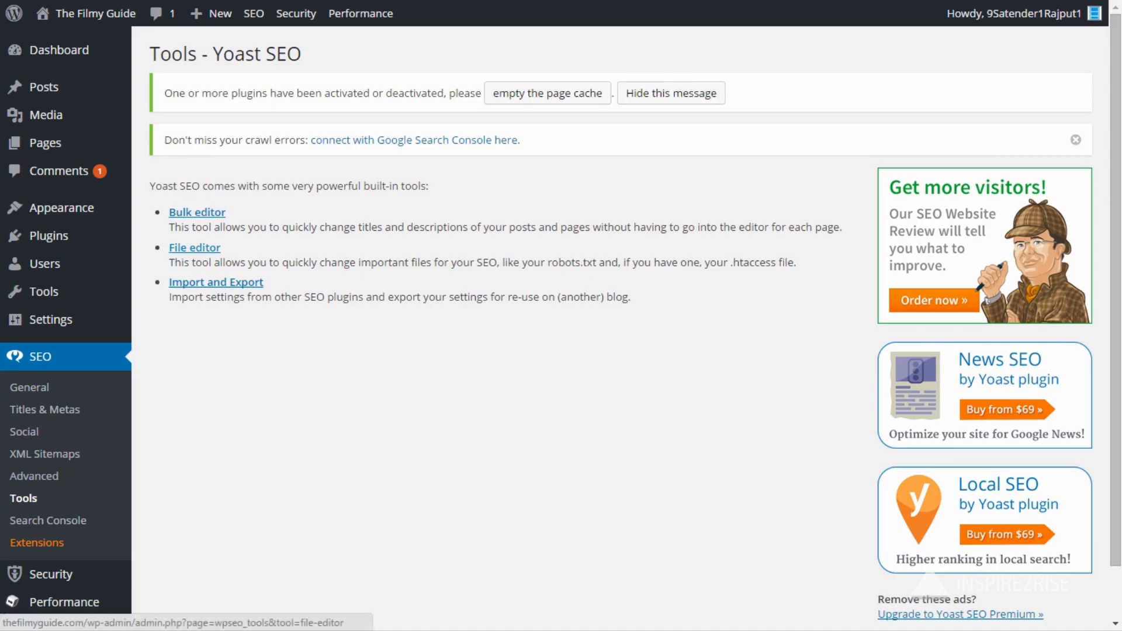
left_click_drag(545, 263, 264, 283)
left_click(561, 345)
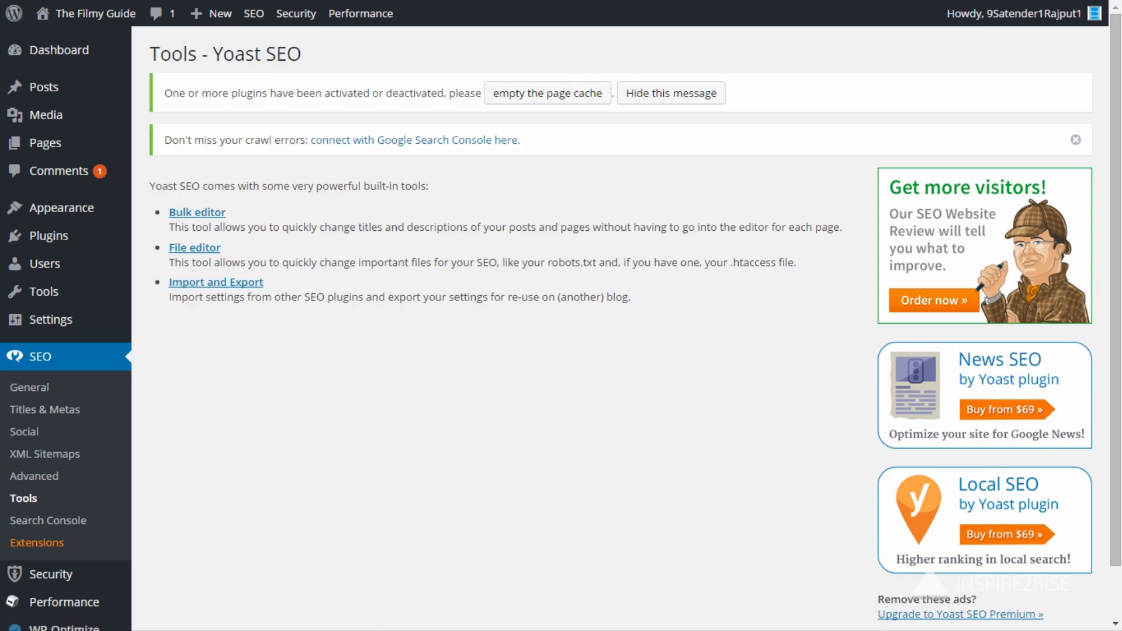
Create a robots.txt file in the File editor containing User-agent: * and Disallow: /wp-admin/, and save it.
left_click(195, 247)
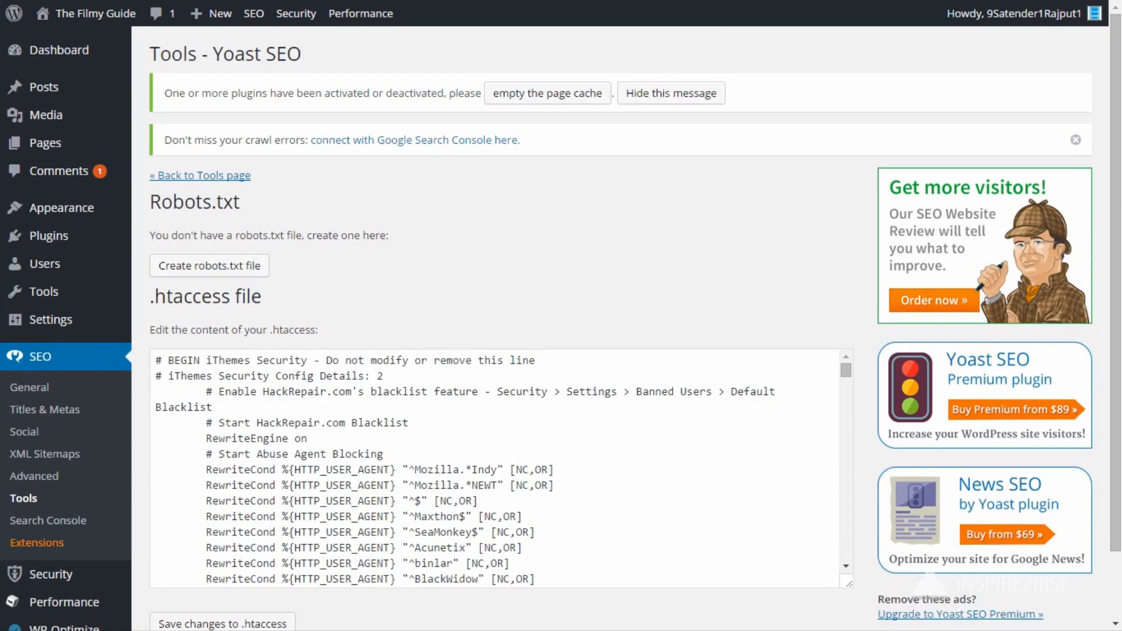
scroll(497, 467, "down", 10)
left_click(209, 265)
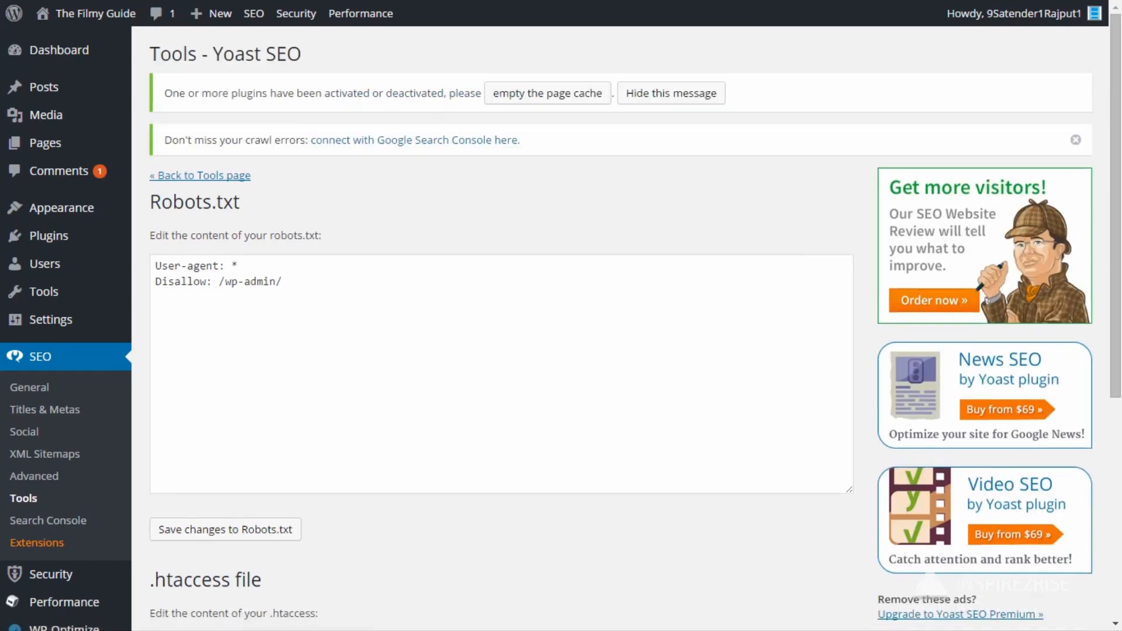
left_click(283, 281)
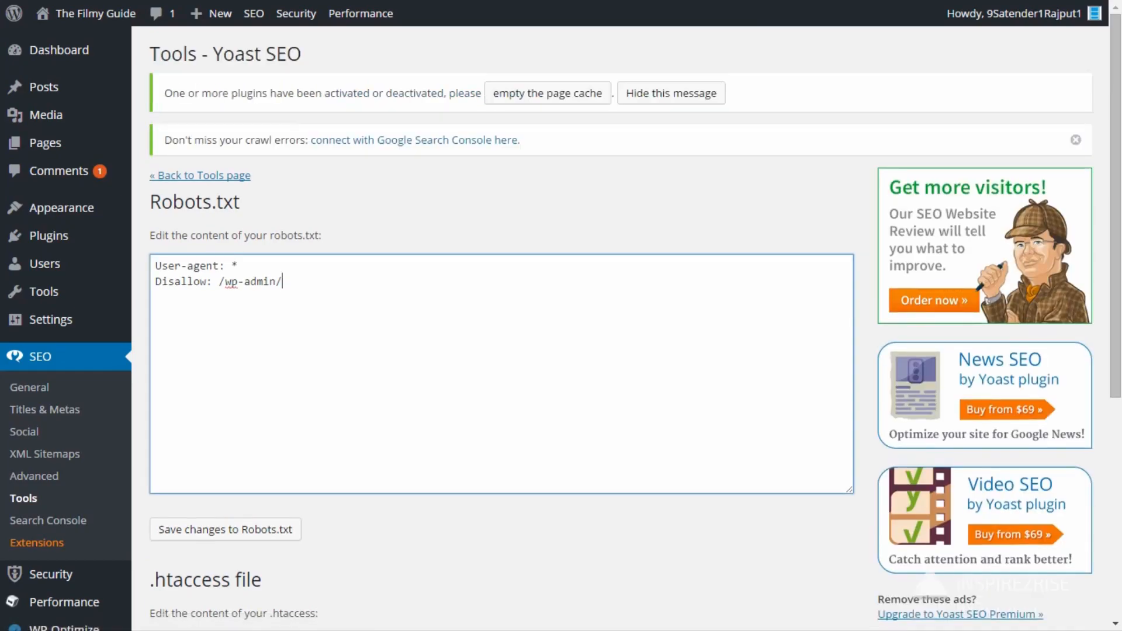
scroll(503, 374, "down", 3)
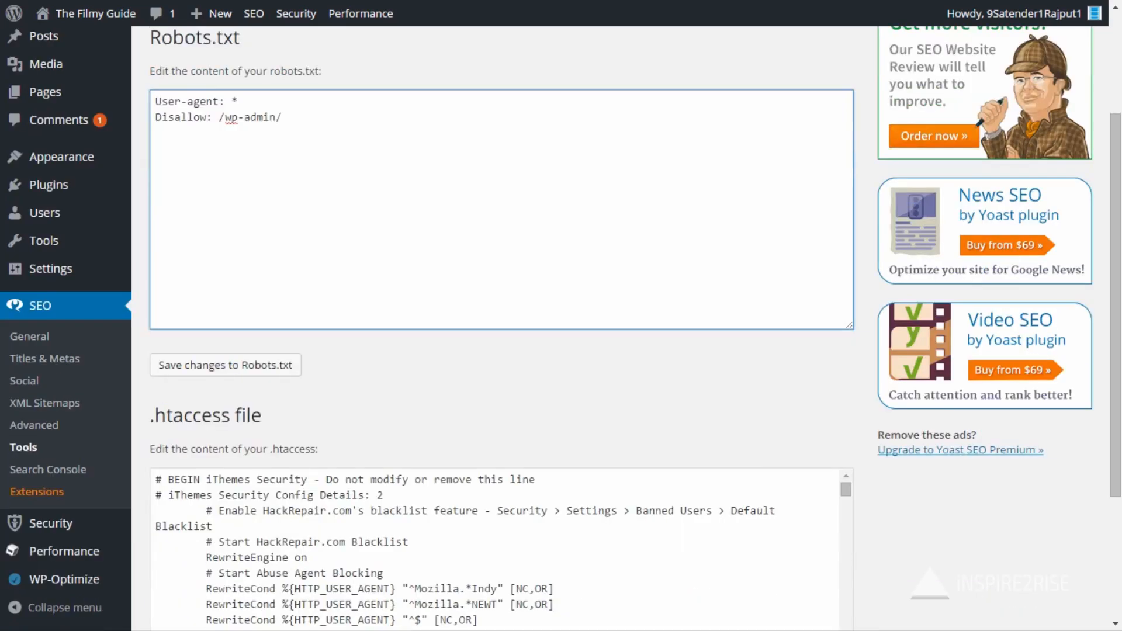
left_click(225, 364)
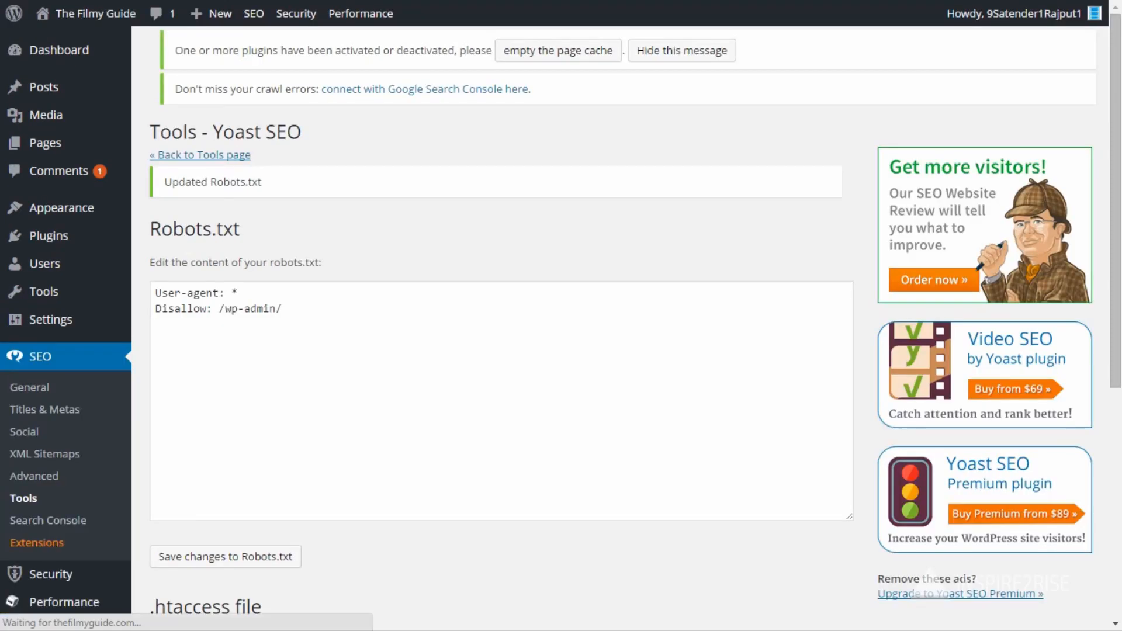
scroll(502, 374, "down", 4)
scroll(503, 374, "up", 4)
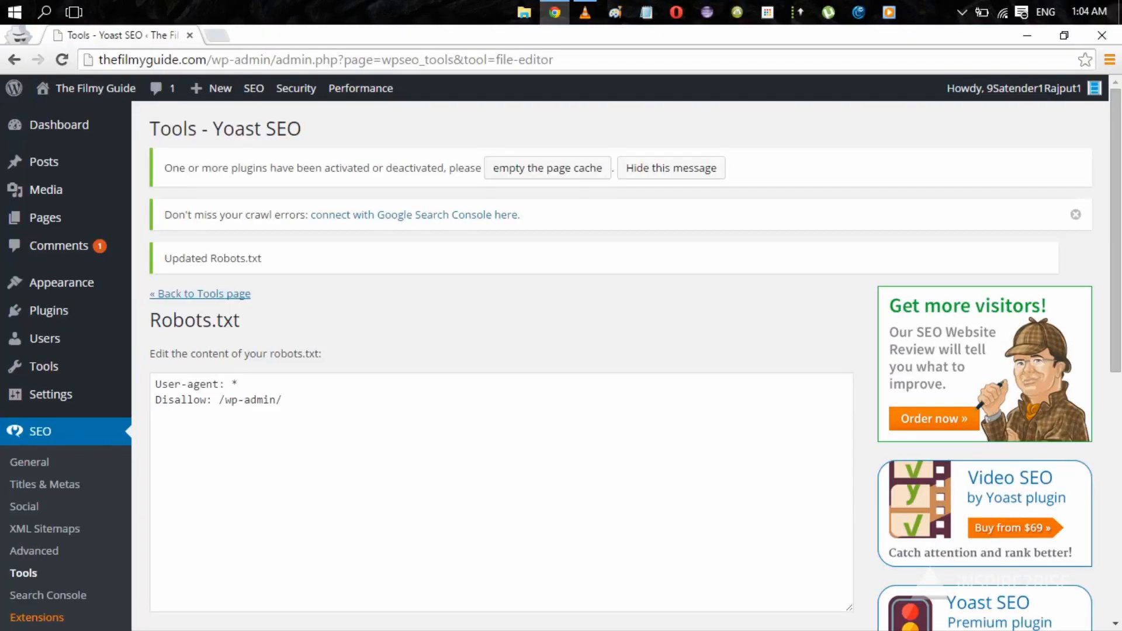
Search the web for "best robots.txt for wordpress" and open the ShoutMeLoud article, closing the search results.
key("ctrl+t")
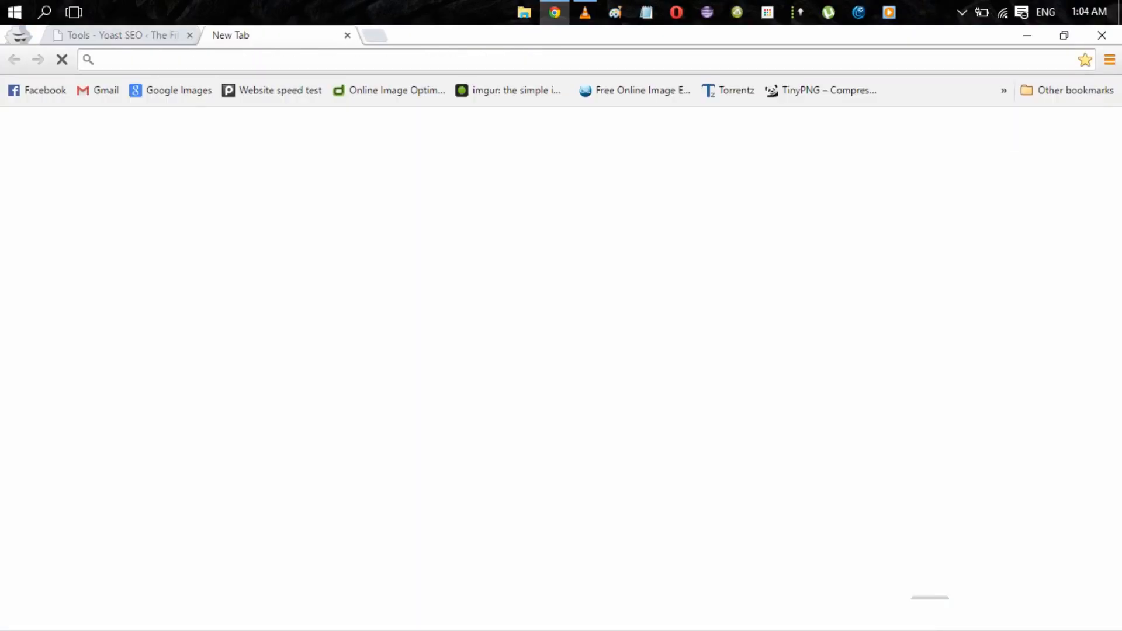
type("best robots t")
key("BackSpace")
key("BackSpace")
type(".txt for wordpress")
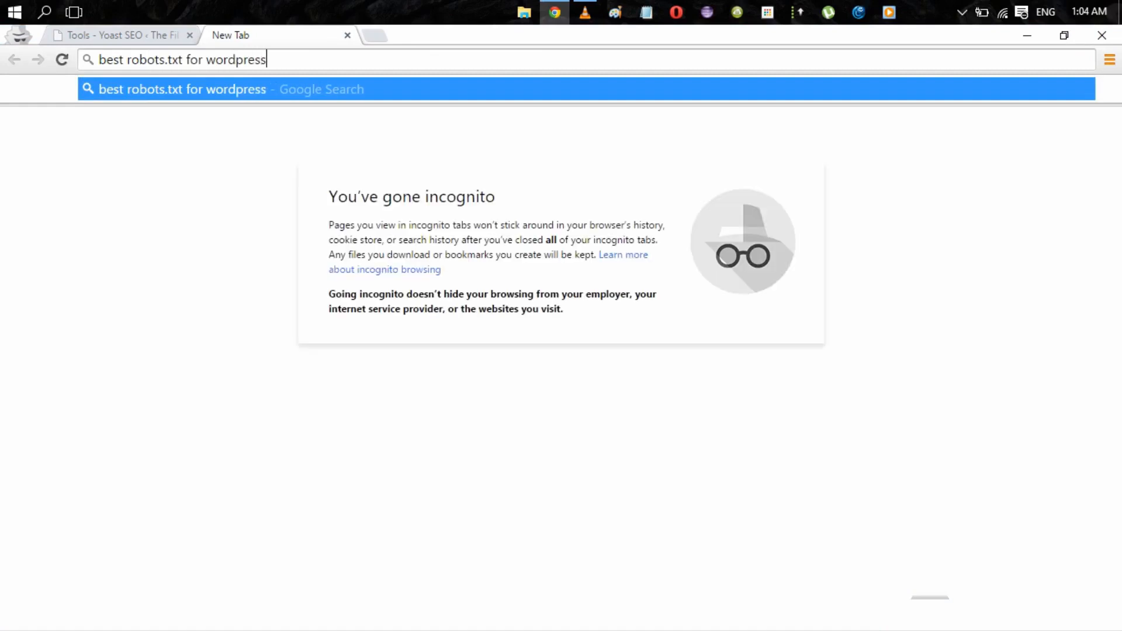
key("Return")
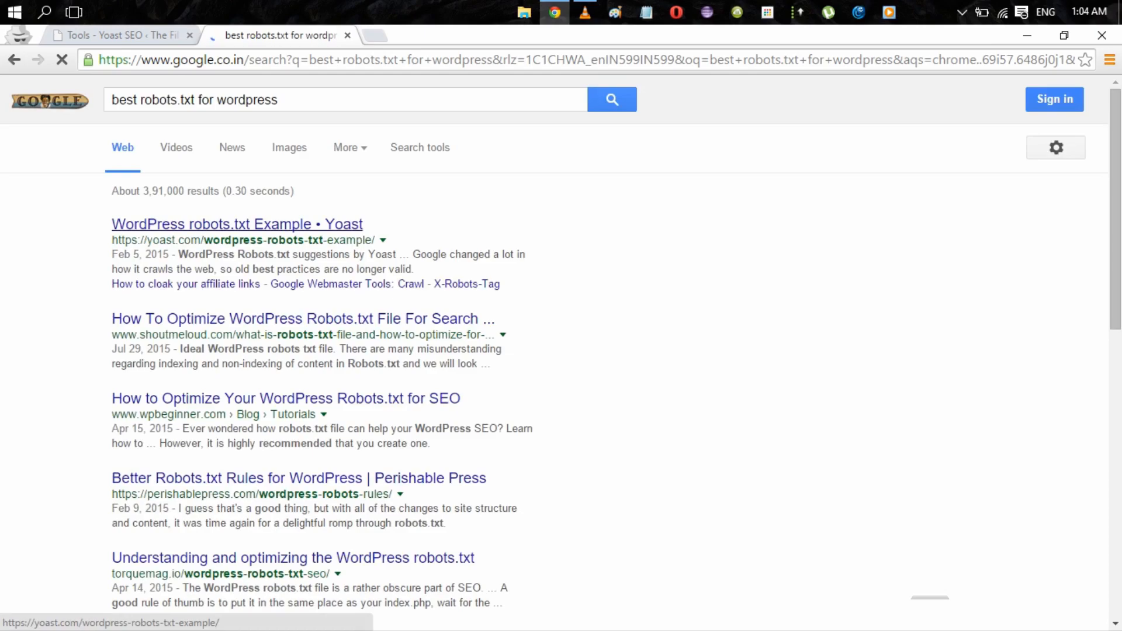
middle_click(237, 225)
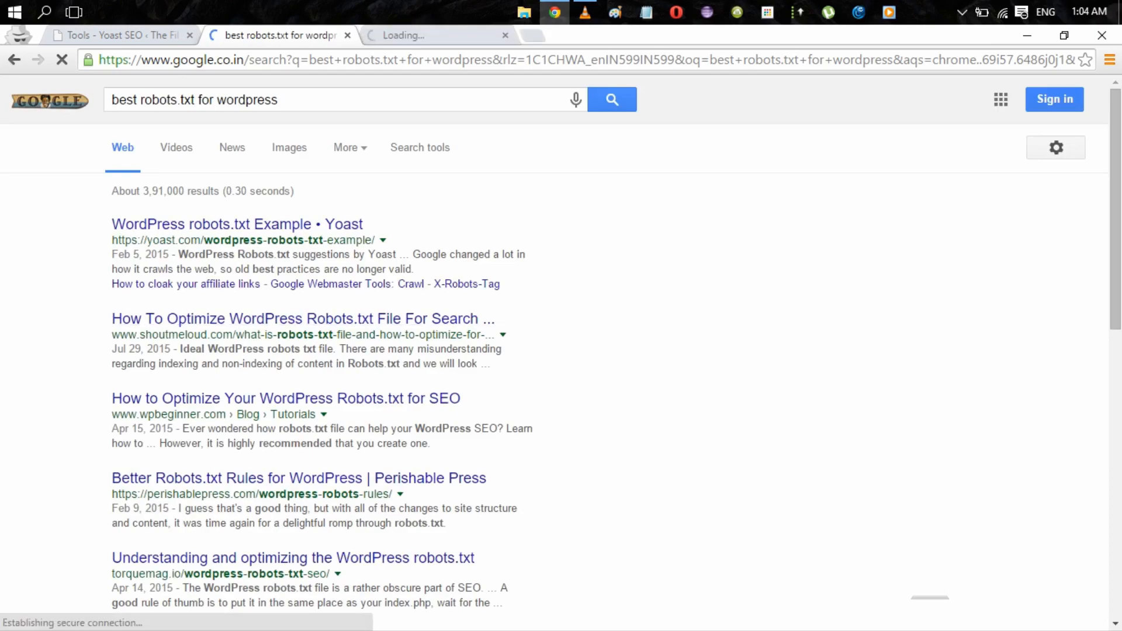
left_click(347, 35)
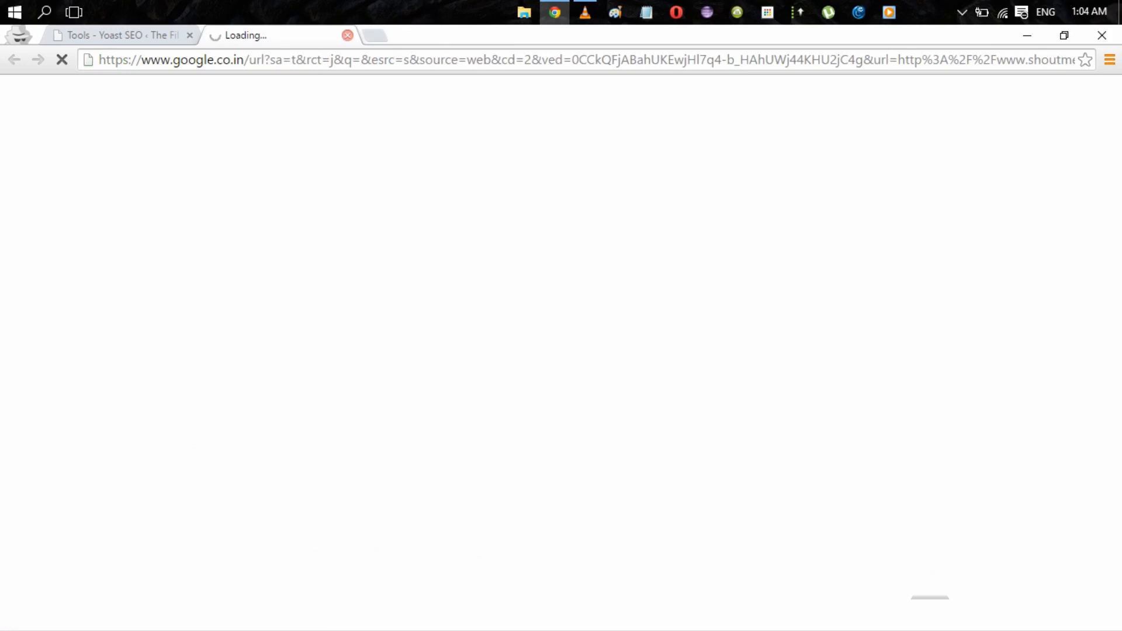
Return to the File editor and review the robots.txt and .htaccess contents while the article loads.
left_click(153, 36)
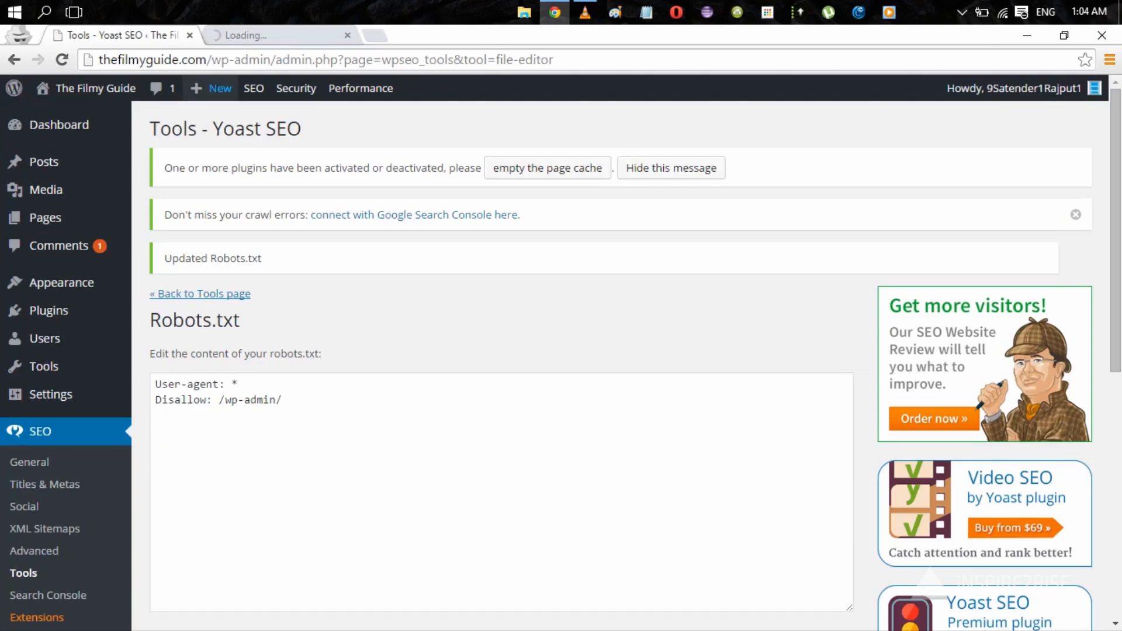
scroll(502, 459, "down", 10)
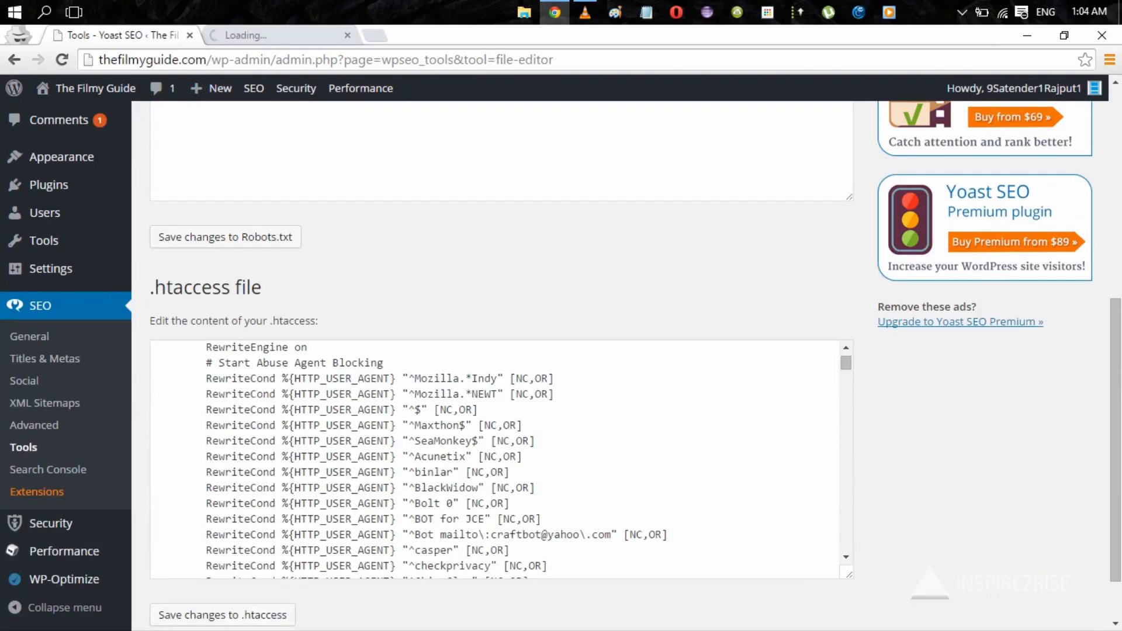
scroll(501, 459, "down", 10)
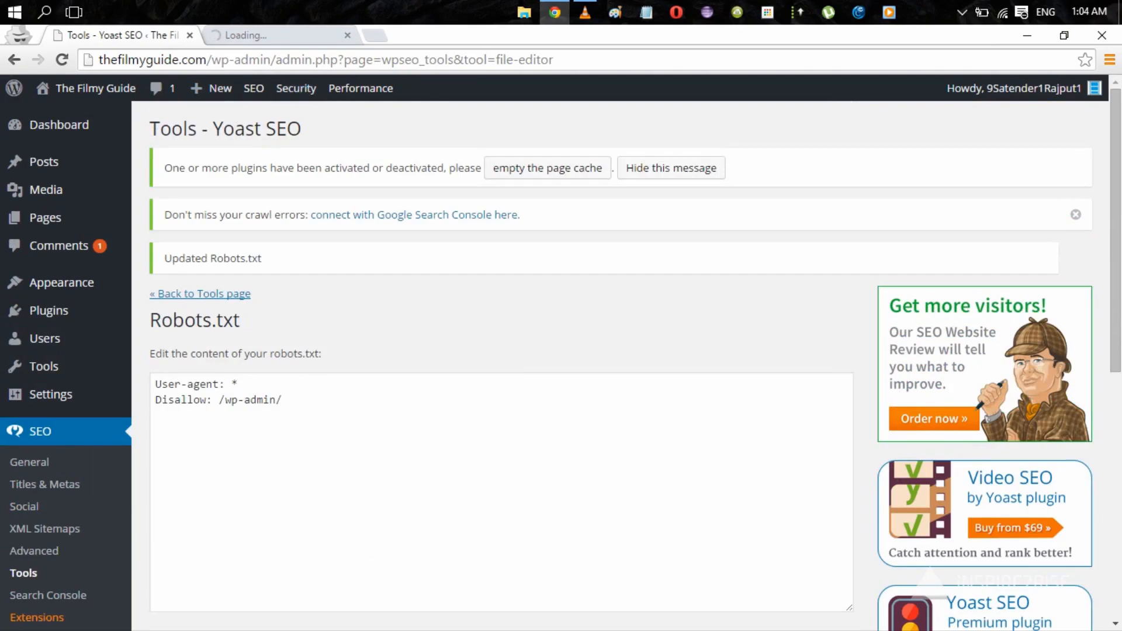
key("ctrl+Tab")
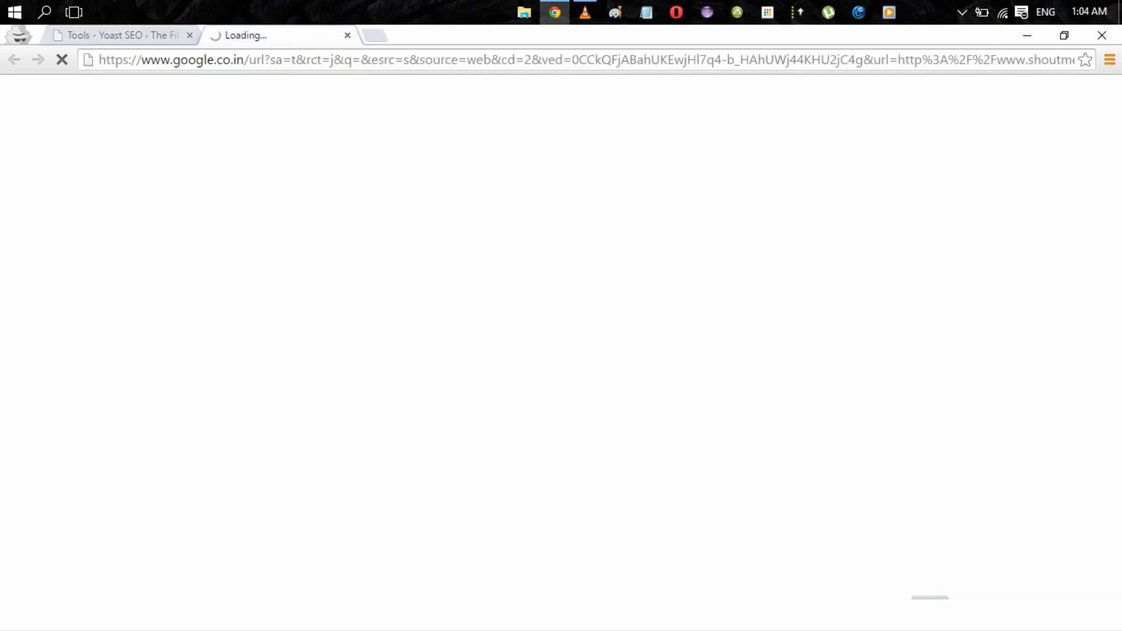
key("ctrl+shift+Tab")
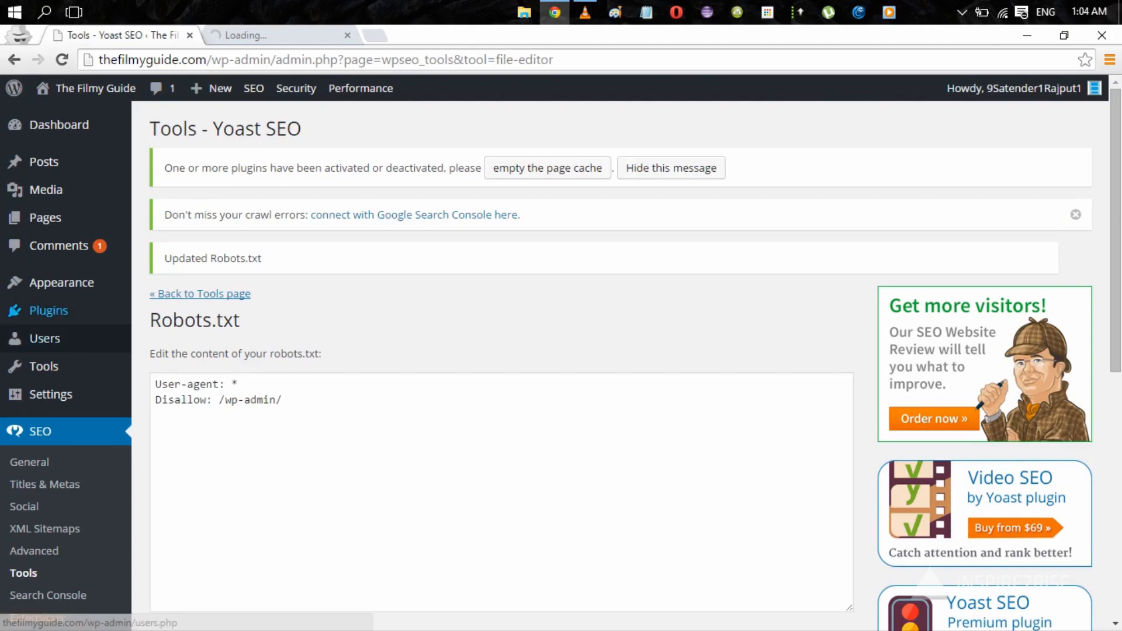
Open the Yoast SEO Search Console settings and review the Google authorization options.
scroll(58, 216, "down", 4)
scroll(45, 213, "down", 1)
left_click(48, 470)
scroll(48, 469, "up", 6)
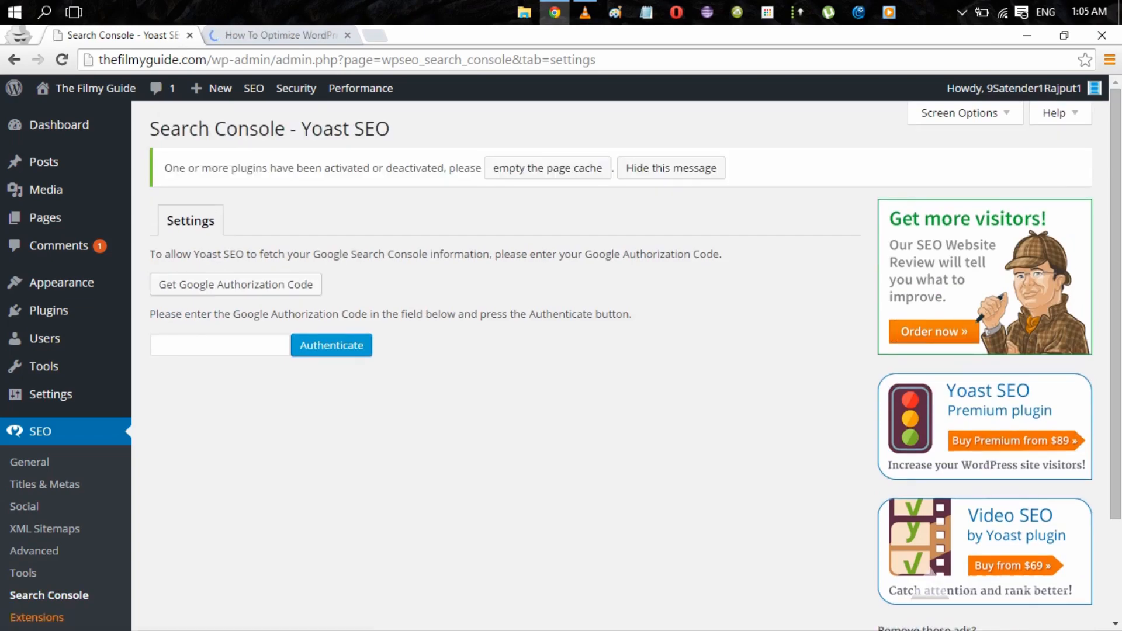
scroll(561, 365, "down", 2)
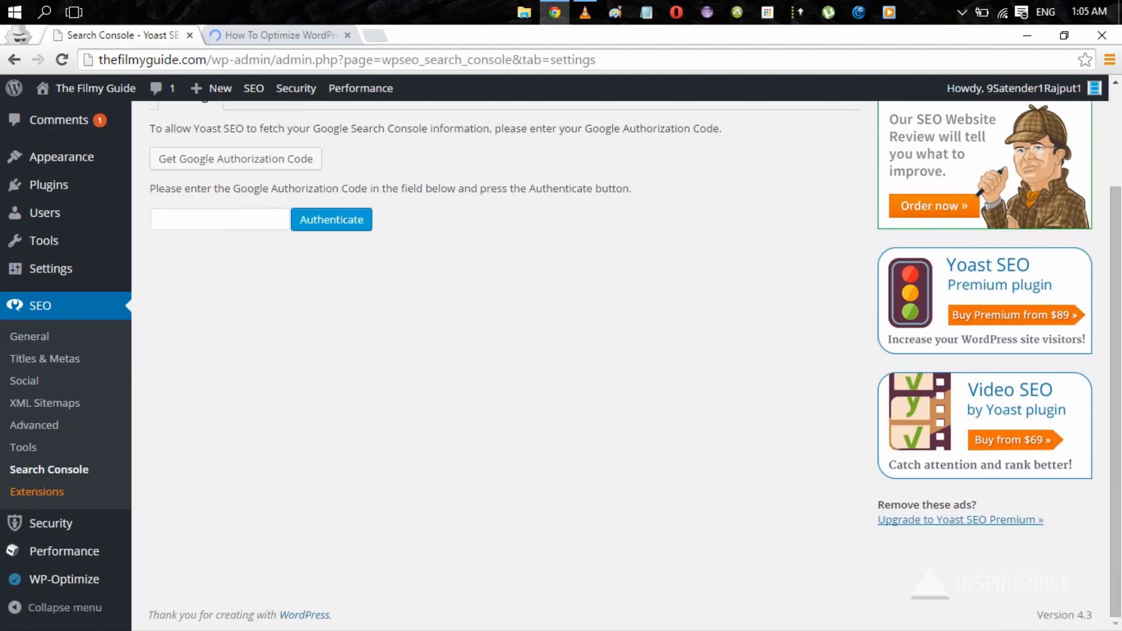
Review the available Yoast SEO extensions and the Licenses section for premium plugins.
left_click(36, 491)
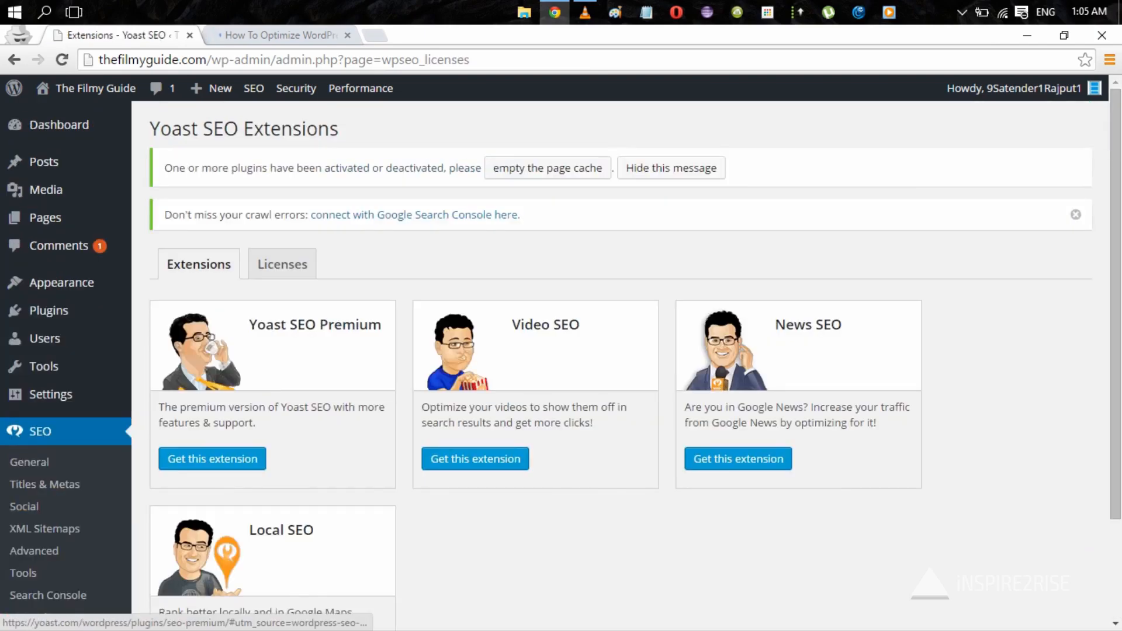
scroll(561, 362, "down", 3)
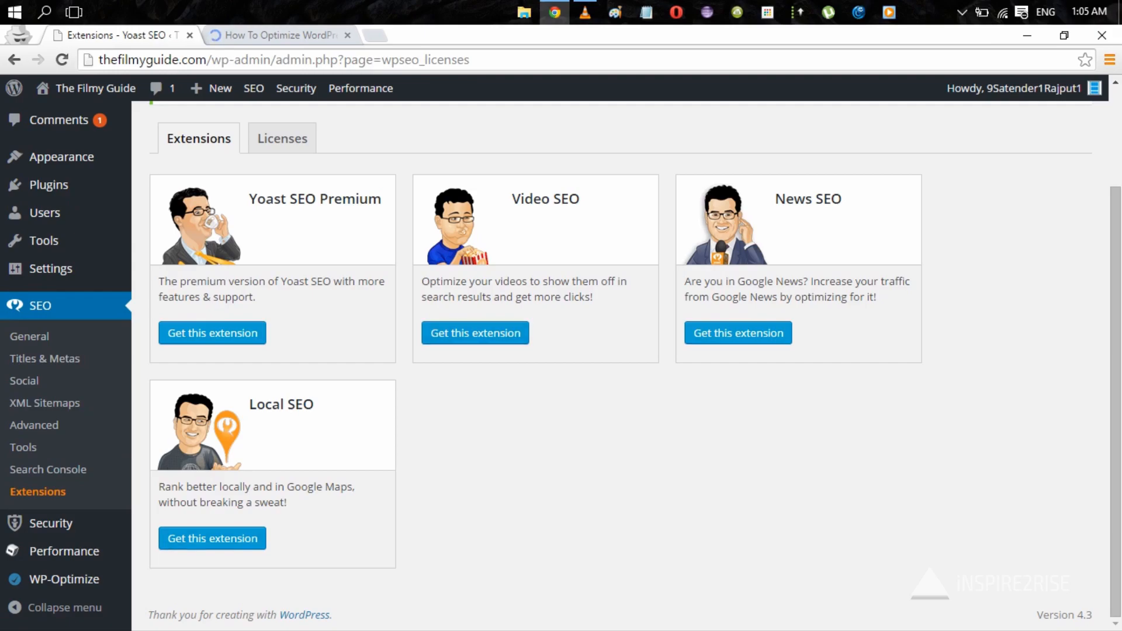
scroll(619, 351, "up", 2)
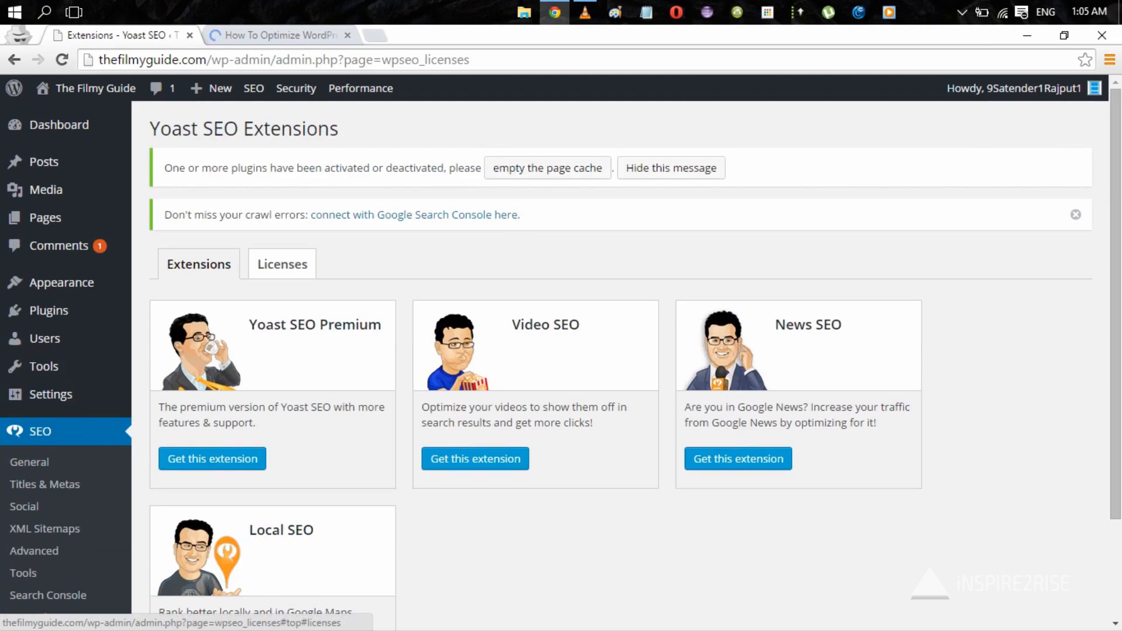
left_click(282, 264)
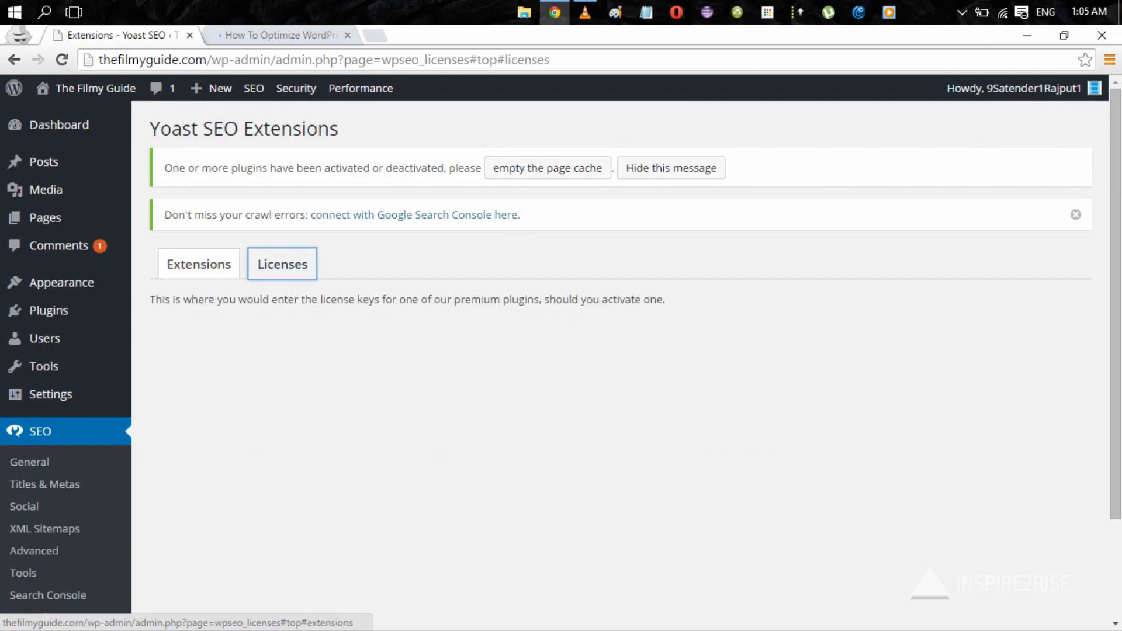
left_click(199, 264)
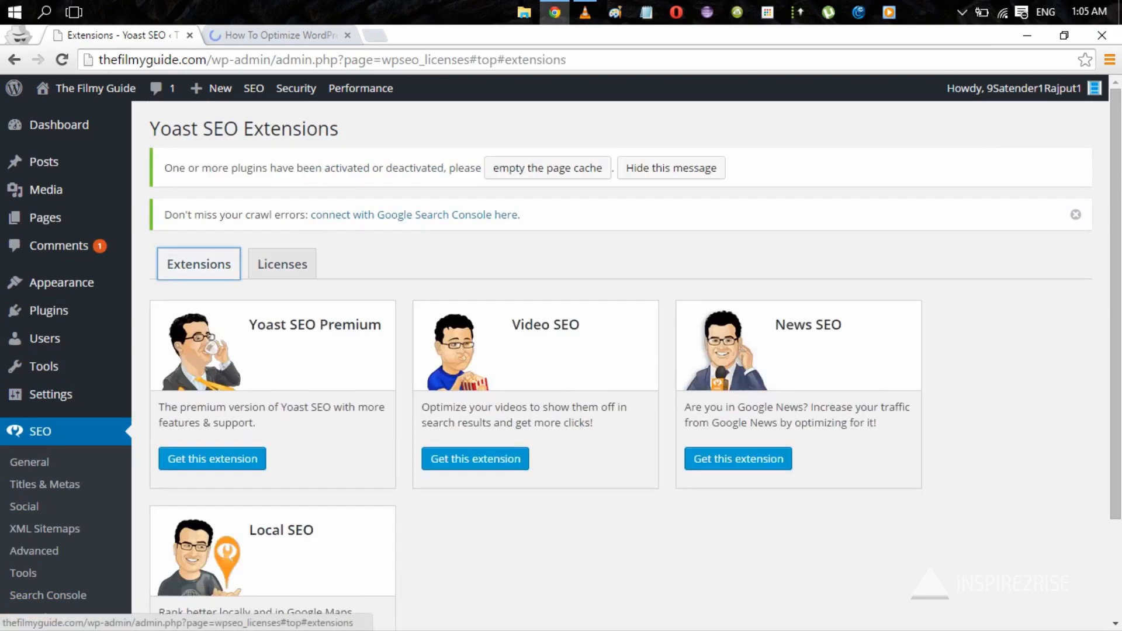
scroll(561, 360, "down", 3)
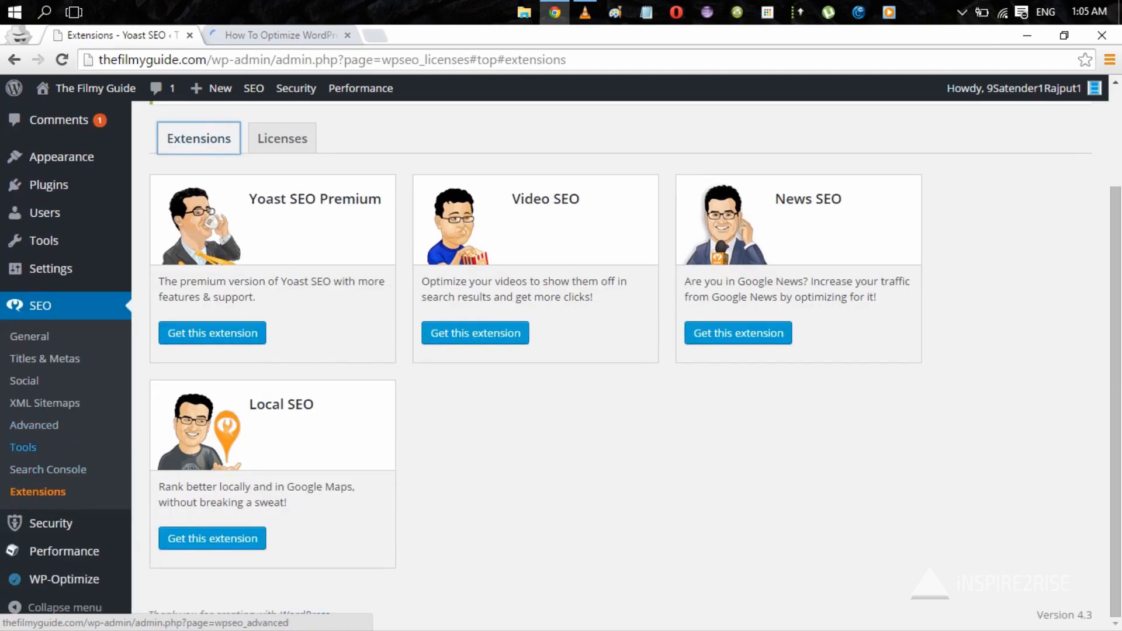
Reopen the Advanced settings and look over the breadcrumb options, checking whether the robots.txt article has loaded.
left_click(34, 425)
key("ctrl+Tab")
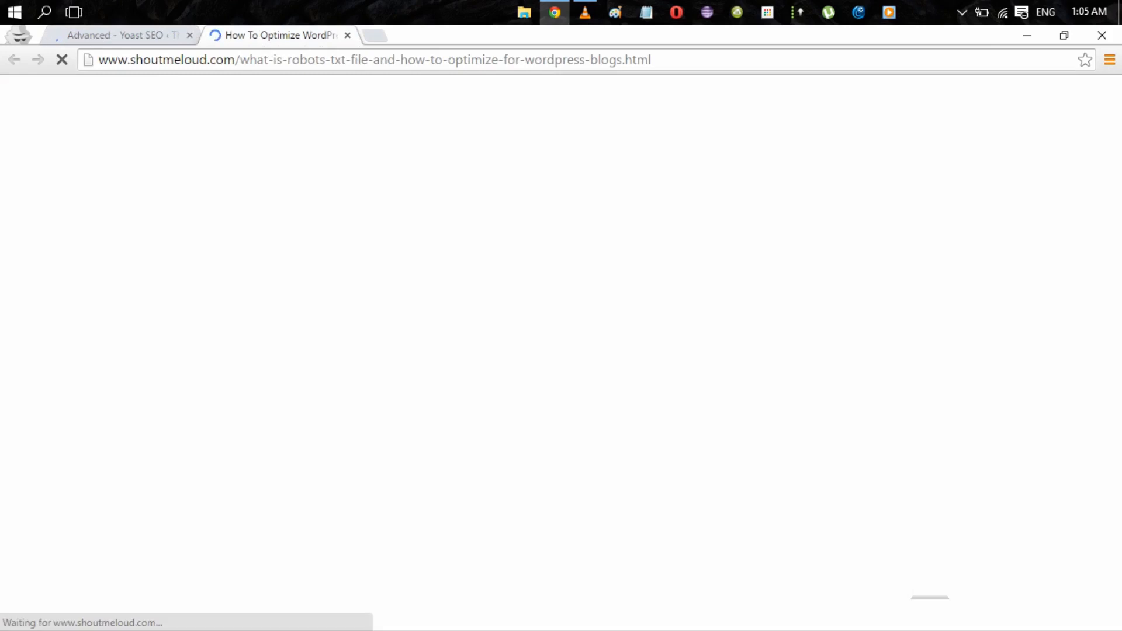
key("ctrl+Tab")
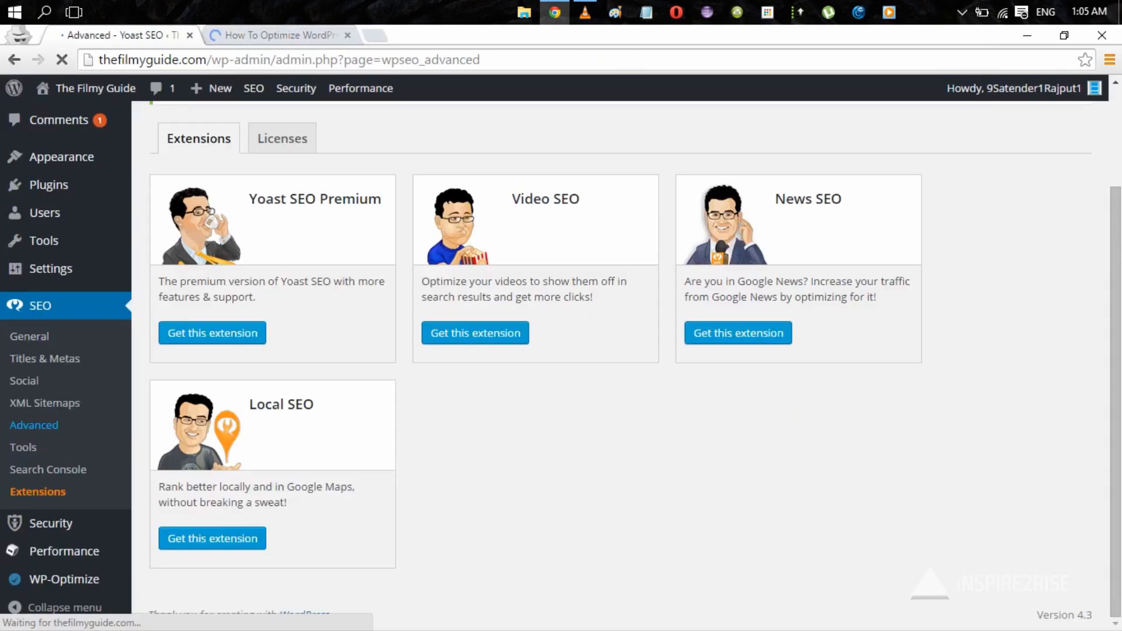
key("ctrl+Tab")
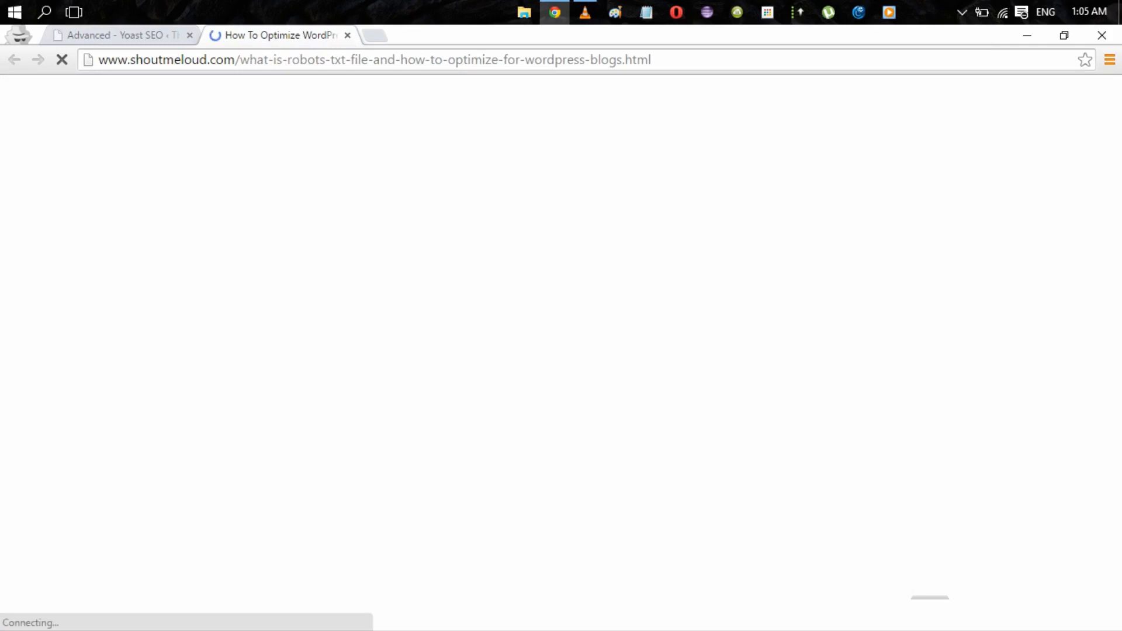
key("ctrl+Tab")
scroll(620, 351, "down", 2)
scroll(620, 351, "down", 2)
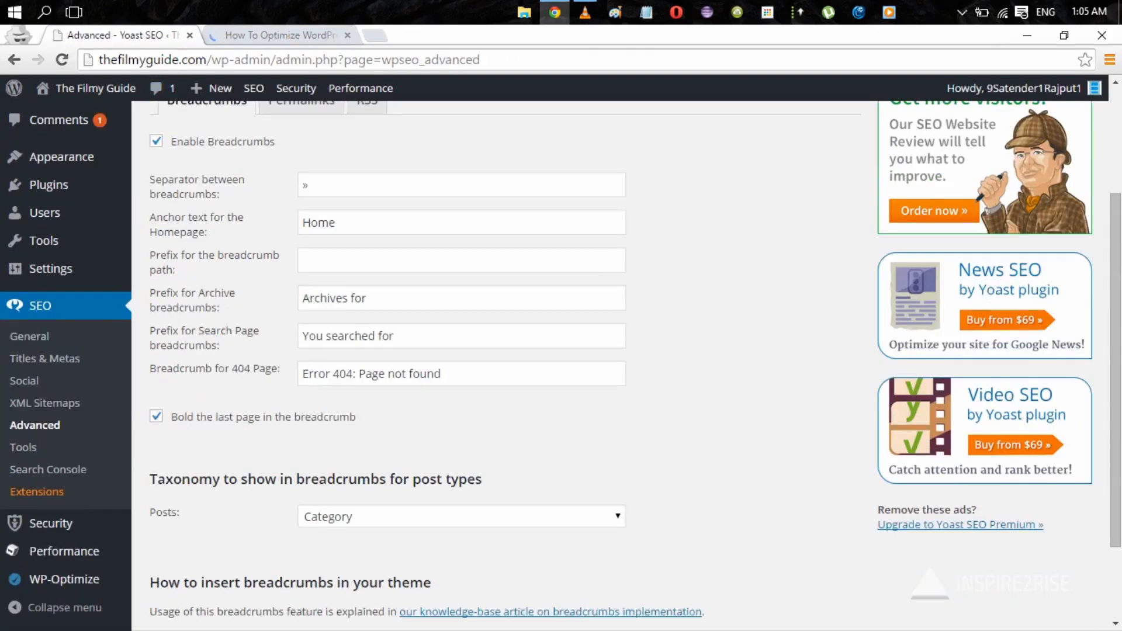
scroll(620, 350, "down", 3)
Open the Yoast SEO Tools page again and read the ShoutMeLoud article on optimizing the WordPress robots.txt file.
left_click(23, 447)
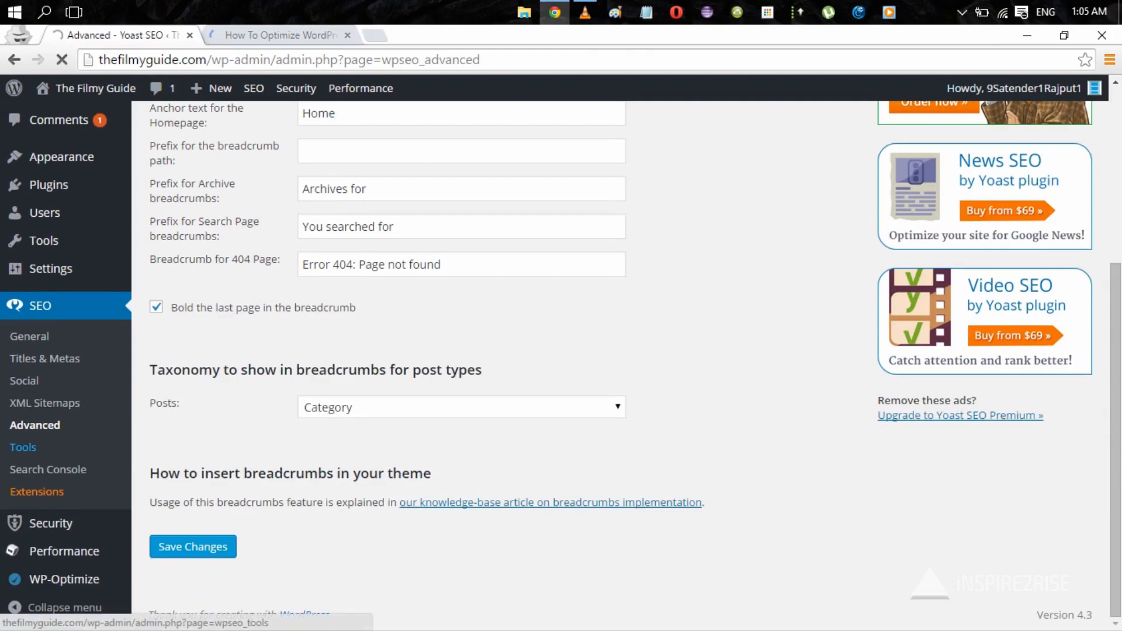
key("ctrl+Tab")
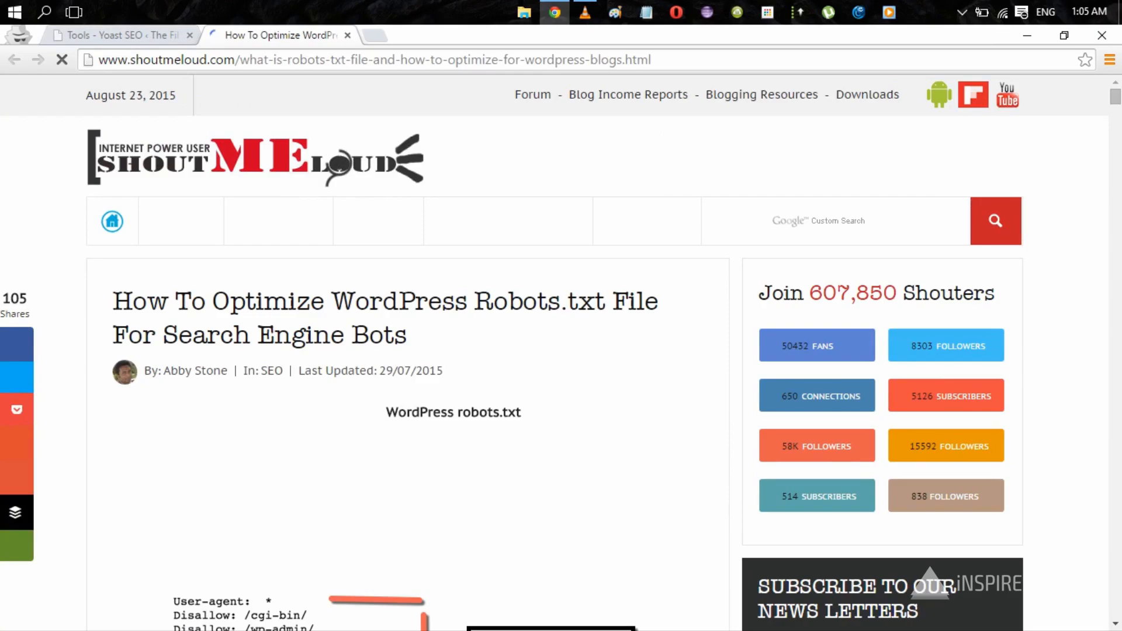
scroll(561, 350, "down", 1)
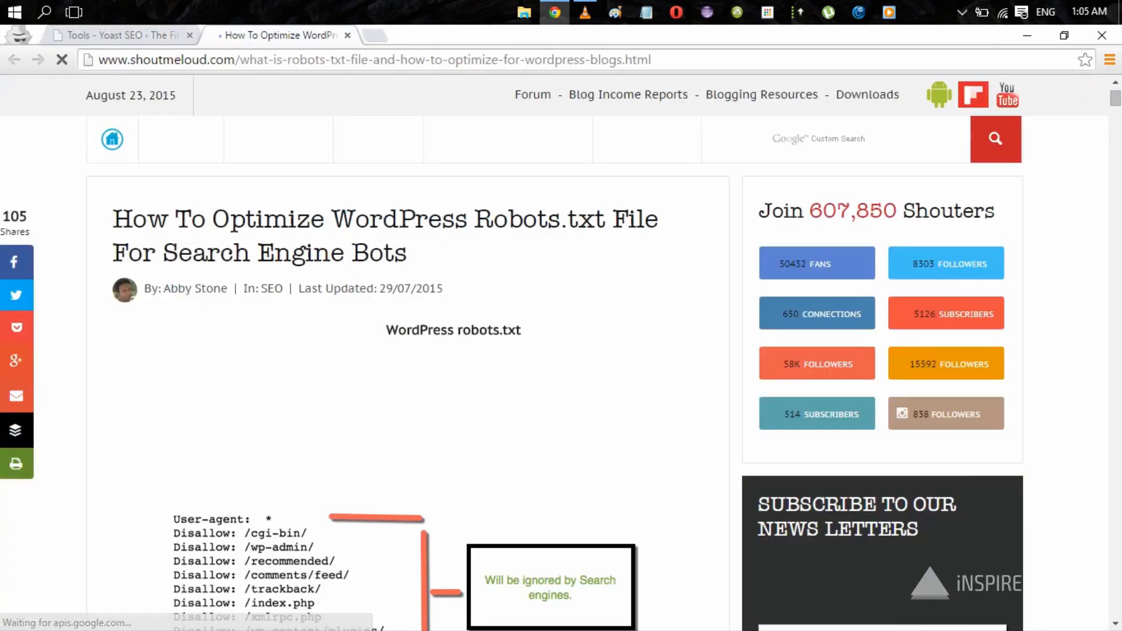
scroll(409, 350, "down", 15)
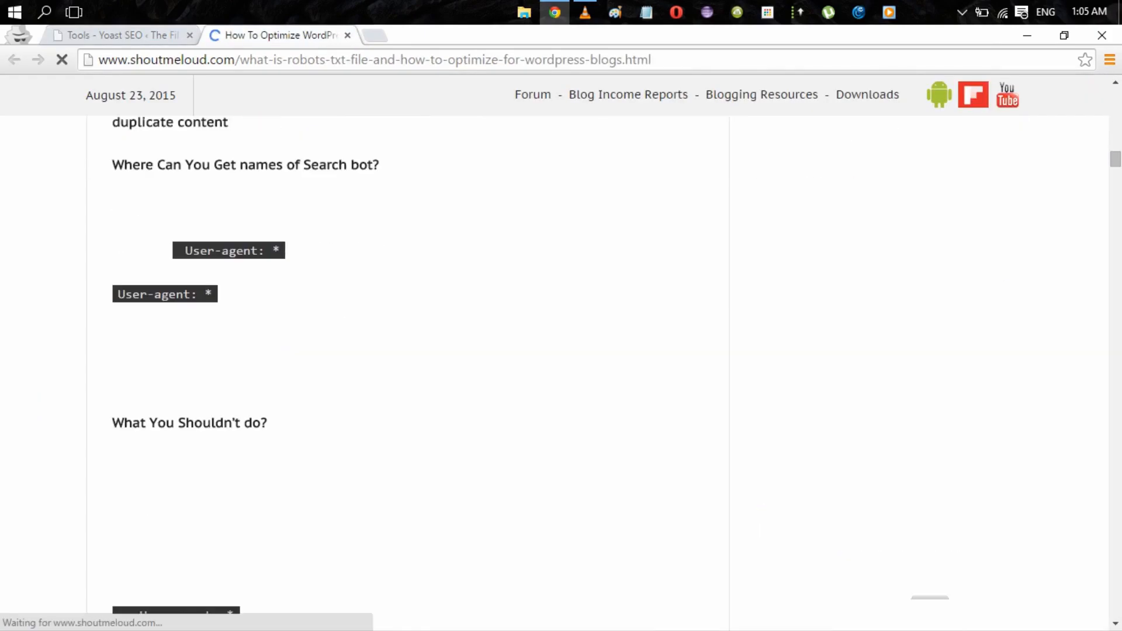
scroll(410, 351, "down", 1)
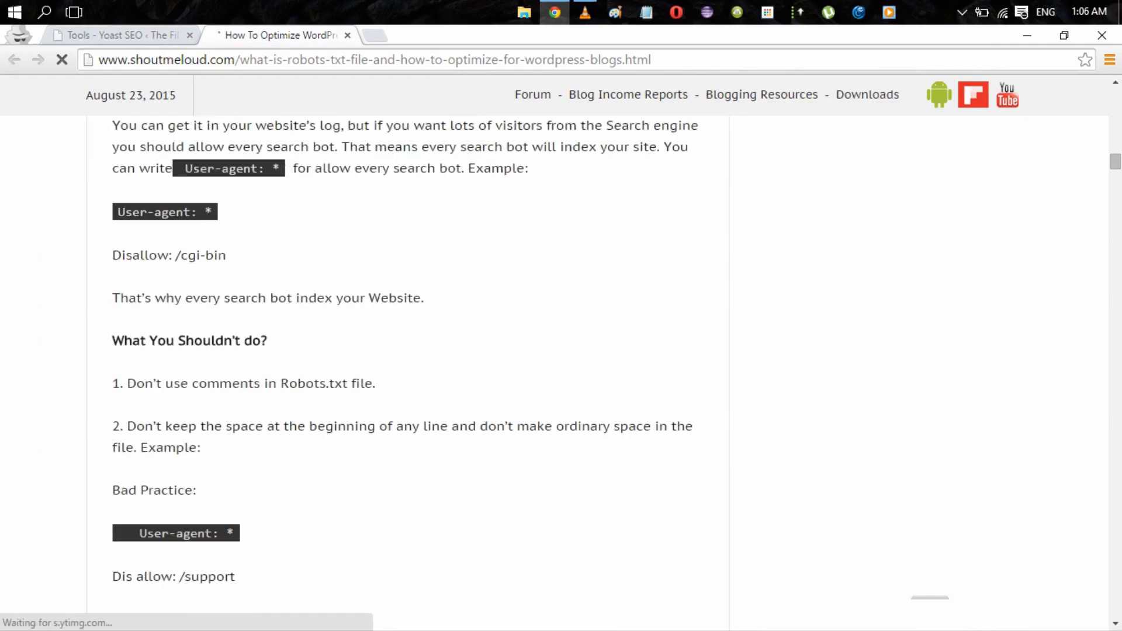
scroll(409, 351, "down", 1)
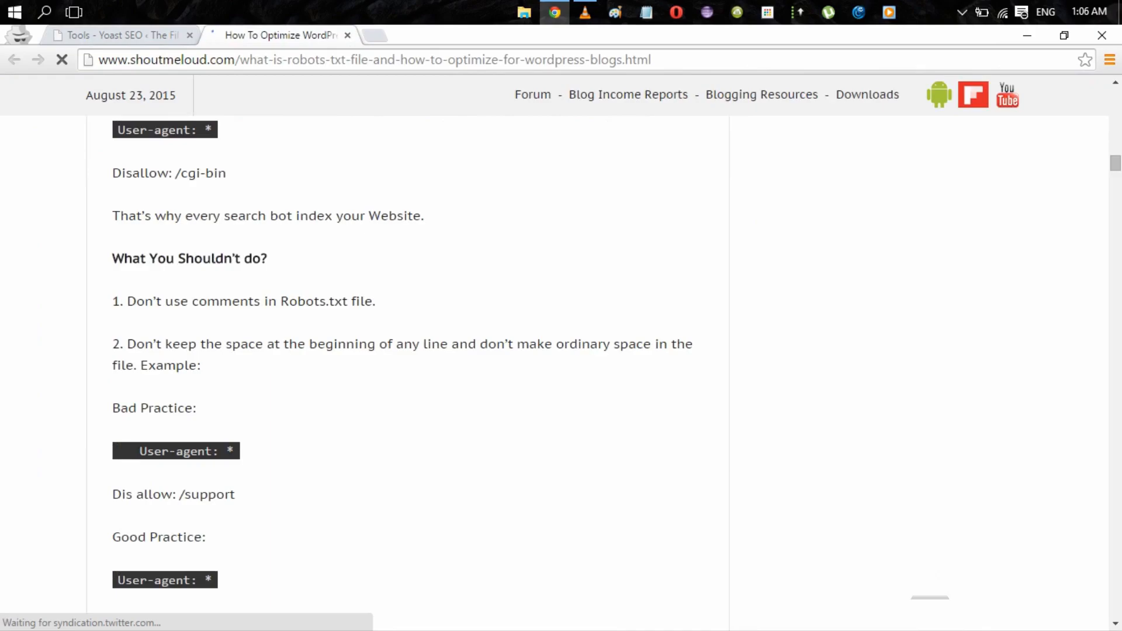
scroll(409, 350, "down", 6)
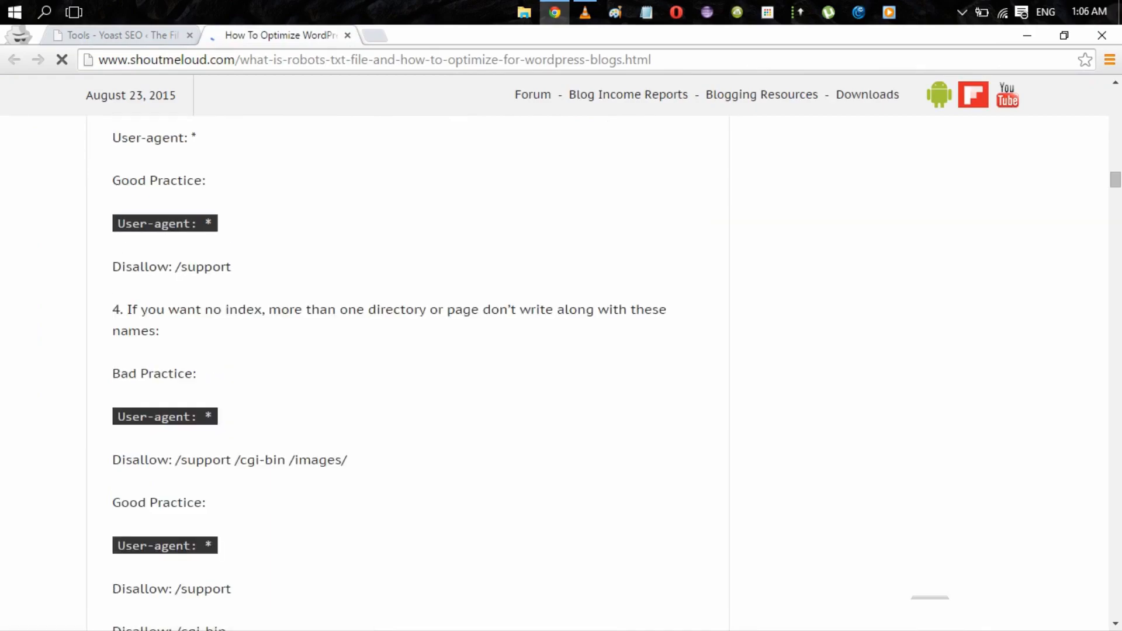
Find the sample WordPress robots.txt in the article and examine its sitemap line and disallow rules.
scroll(409, 351, "down", 2)
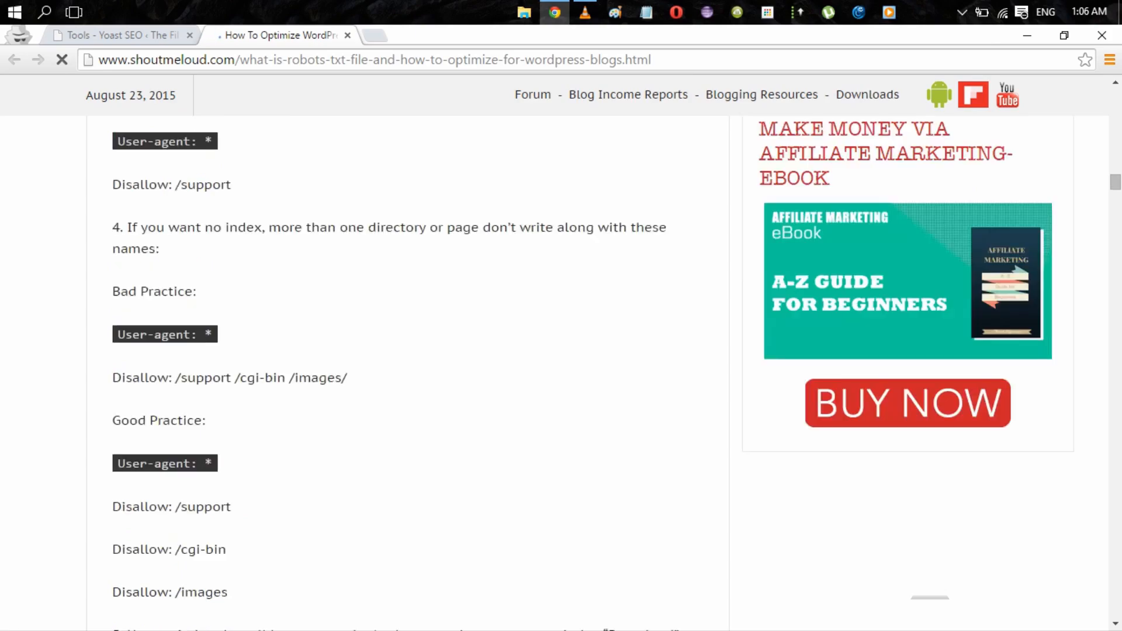
scroll(409, 362, "down", 10)
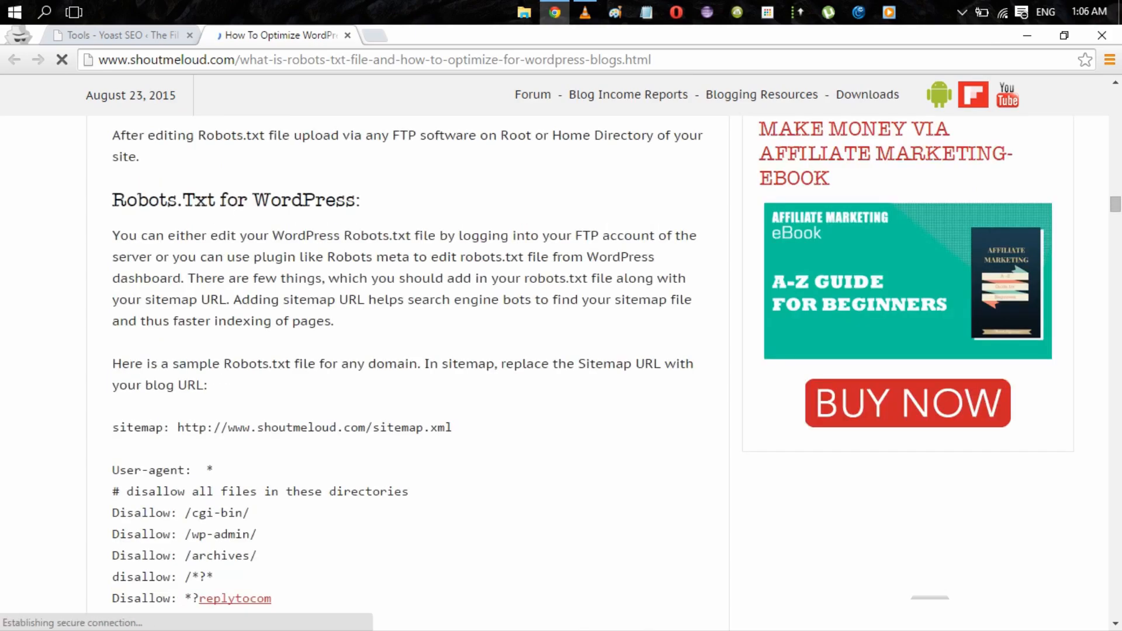
scroll(409, 362, "down", 1)
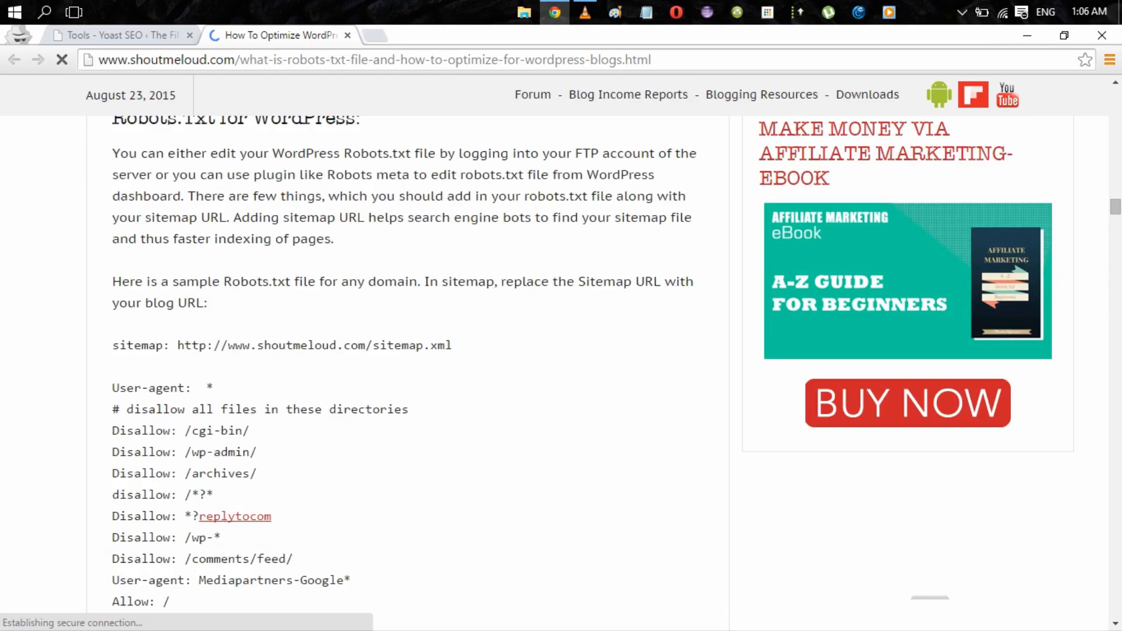
scroll(409, 363, "down", 1)
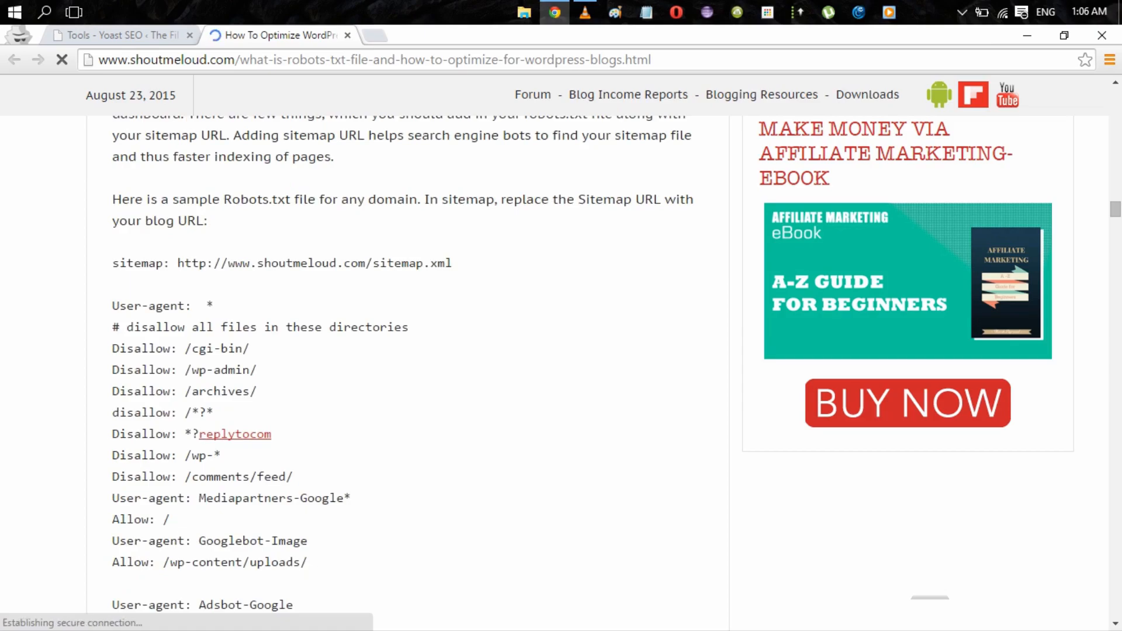
scroll(409, 350, "down", 1)
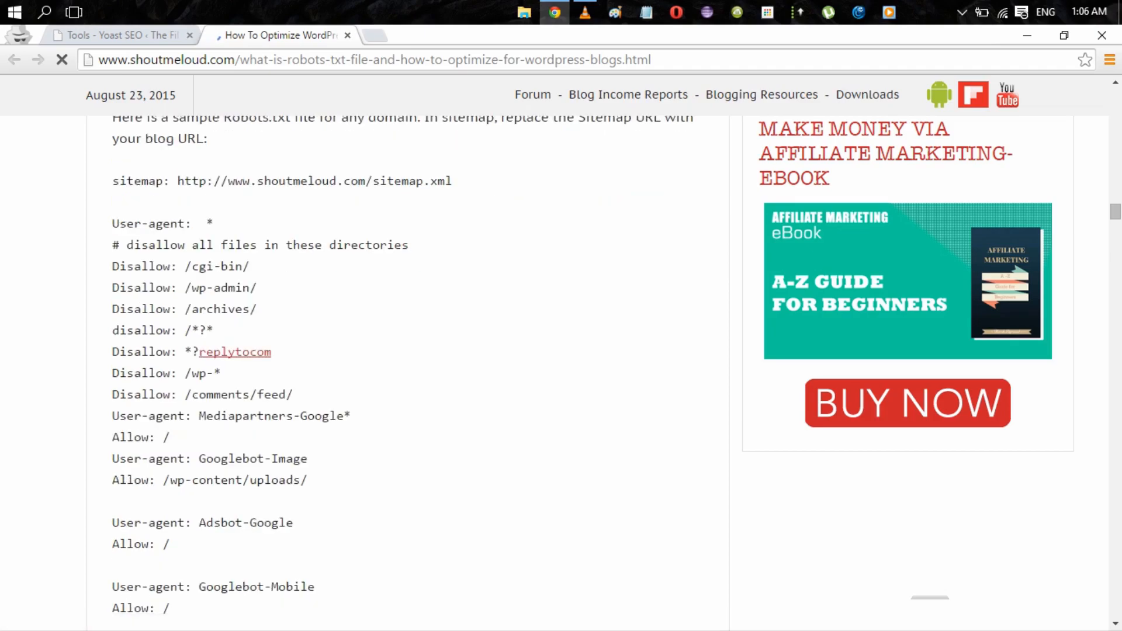
left_click_drag(119, 266, 220, 374)
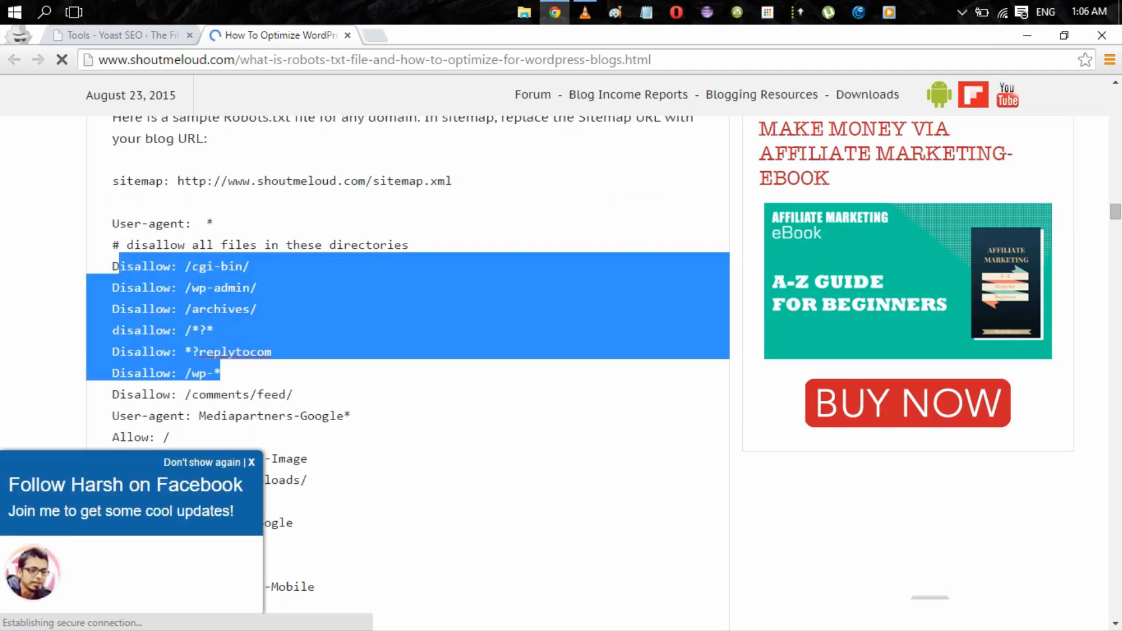
left_click_drag(112, 181, 119, 181)
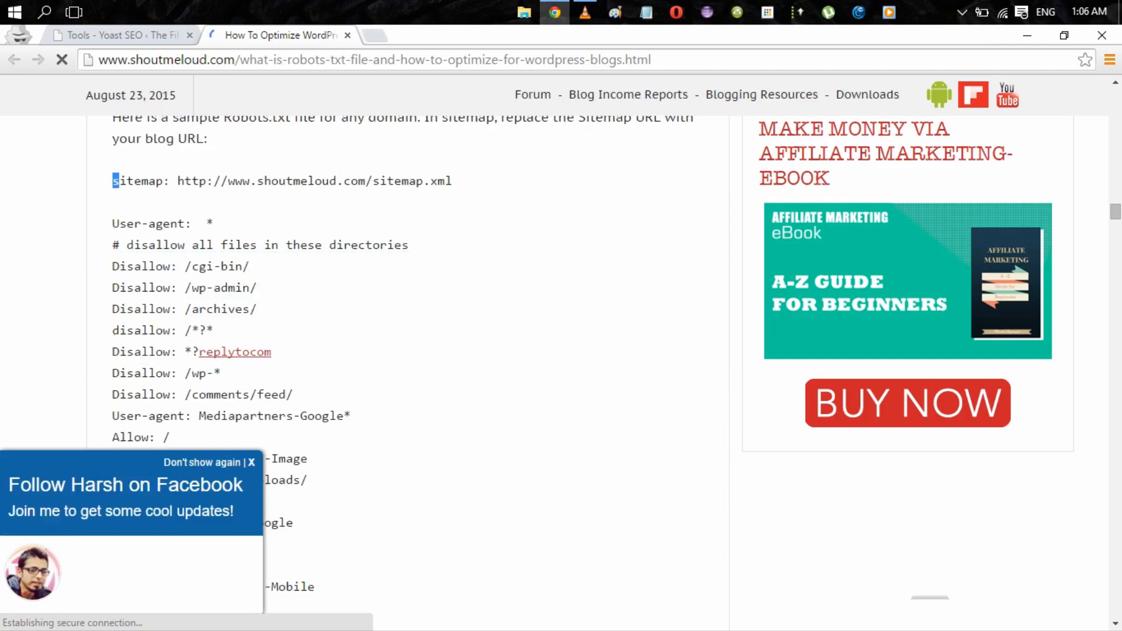
Dismiss the Facebook pop-up, stop the page loading, copy the entire sample robots.txt from the sitemap line to the Googlebot-Mobile rule, and close the article.
left_click(251, 462)
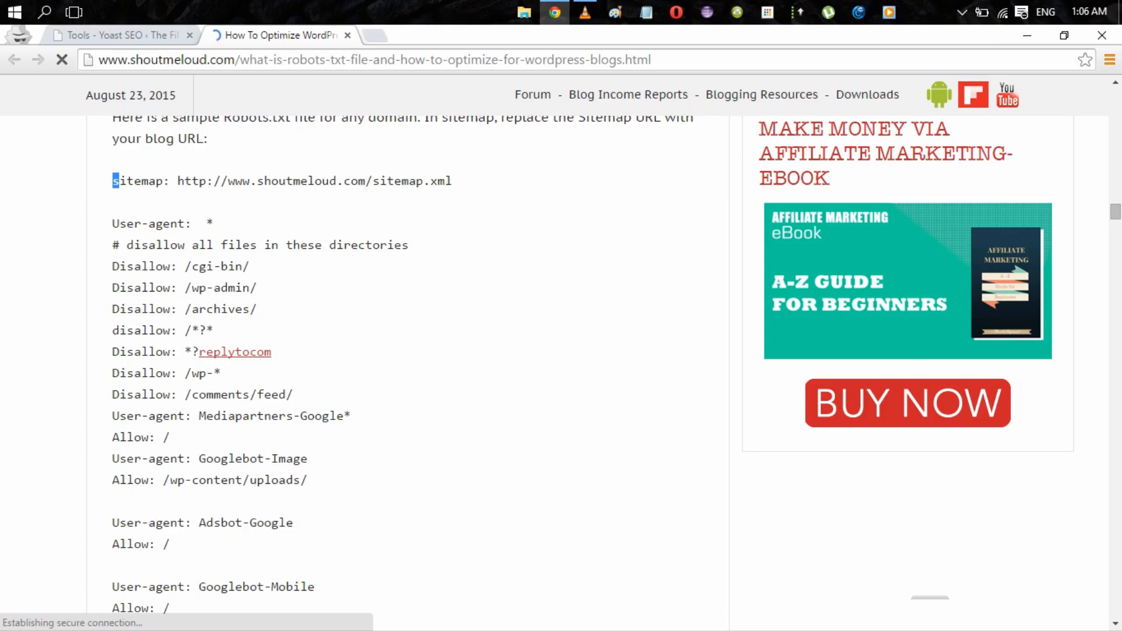
left_click(374, 281)
left_click(62, 60)
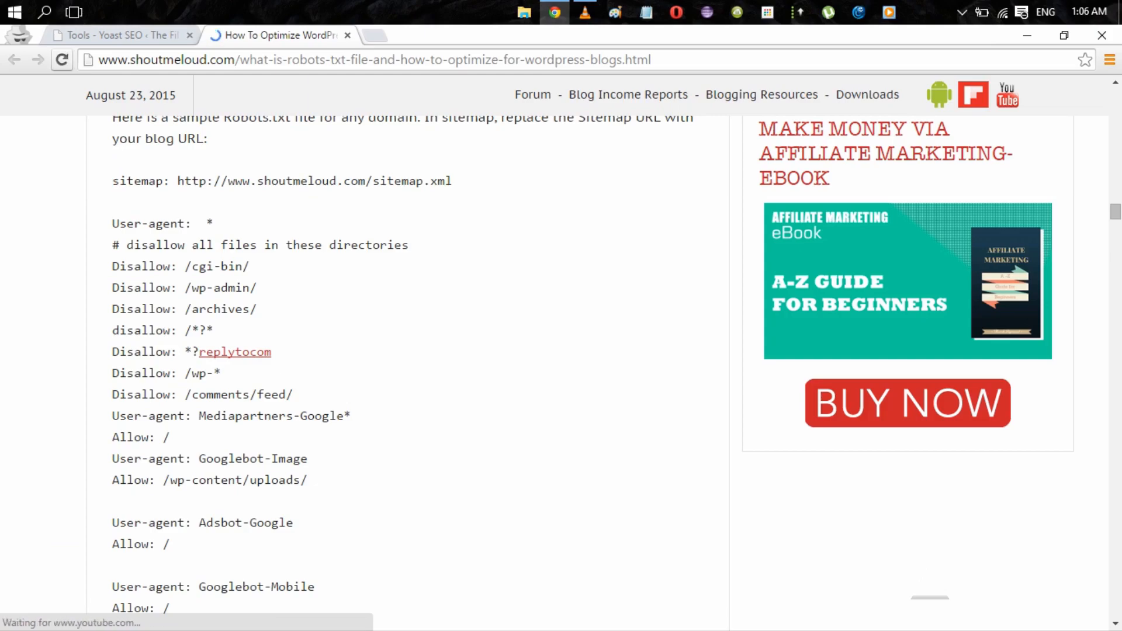
left_click_drag(112, 181, 170, 361)
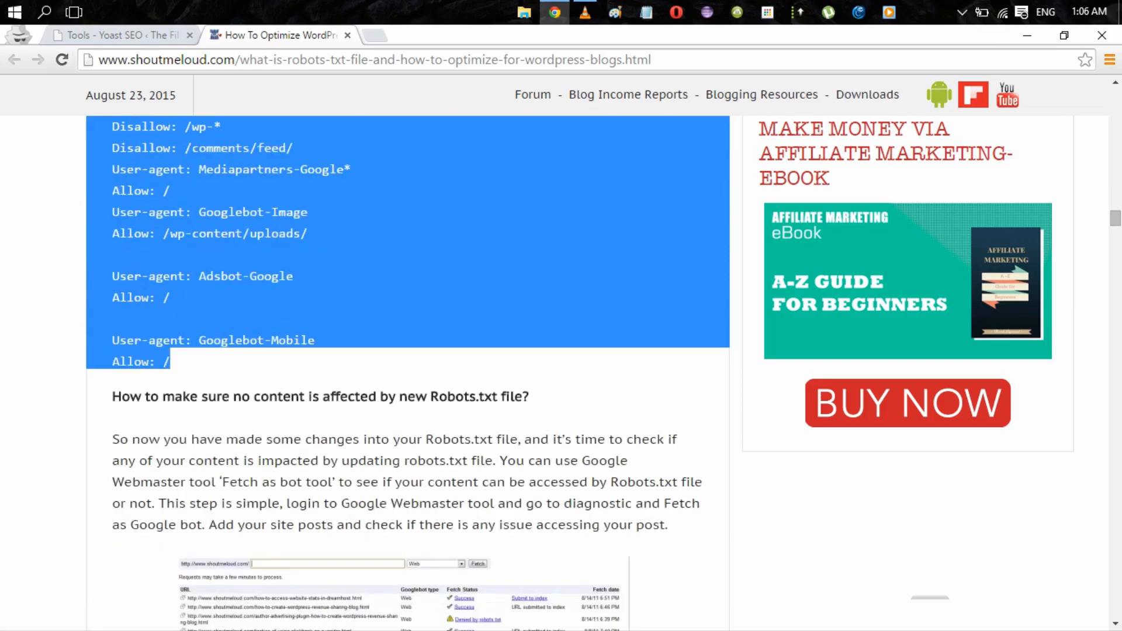
right_click(349, 258)
left_click(374, 270)
left_click(348, 35)
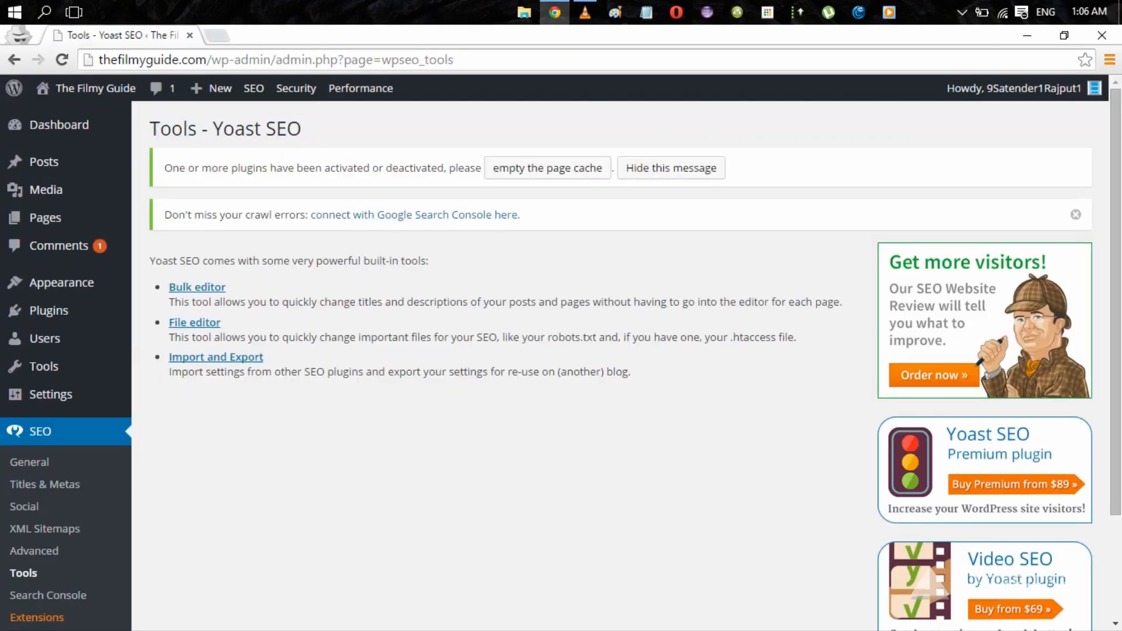
Open the Yoast SEO File editor and paste the copied sample below the existing rules in robots.txt.
left_click(195, 322)
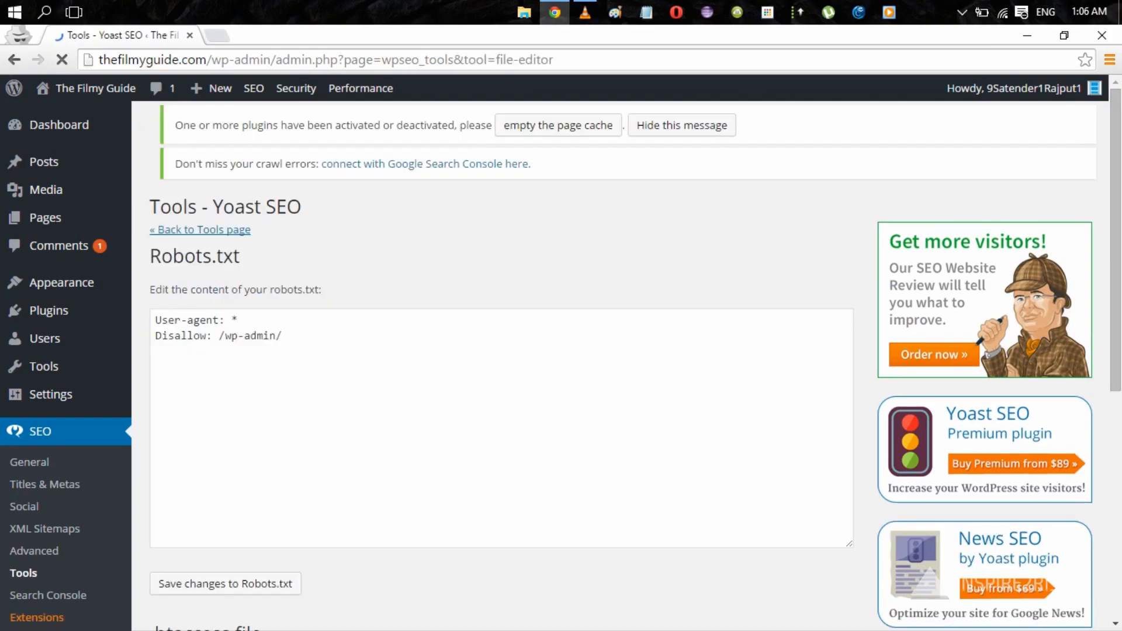
left_click(156, 372)
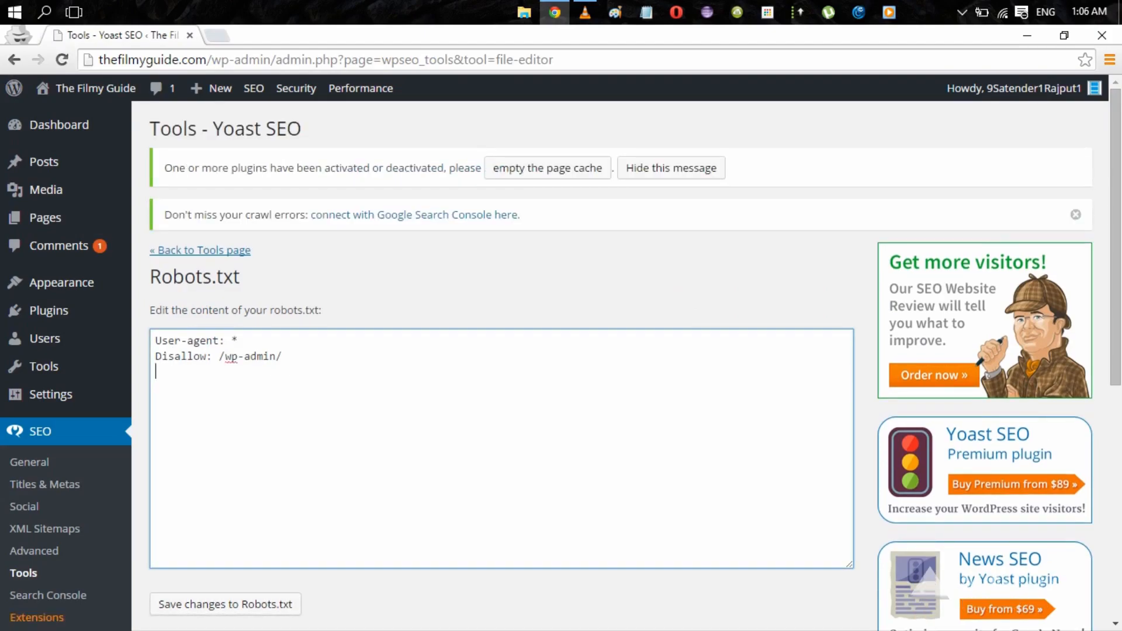
key("Return")
key("ctrl+v")
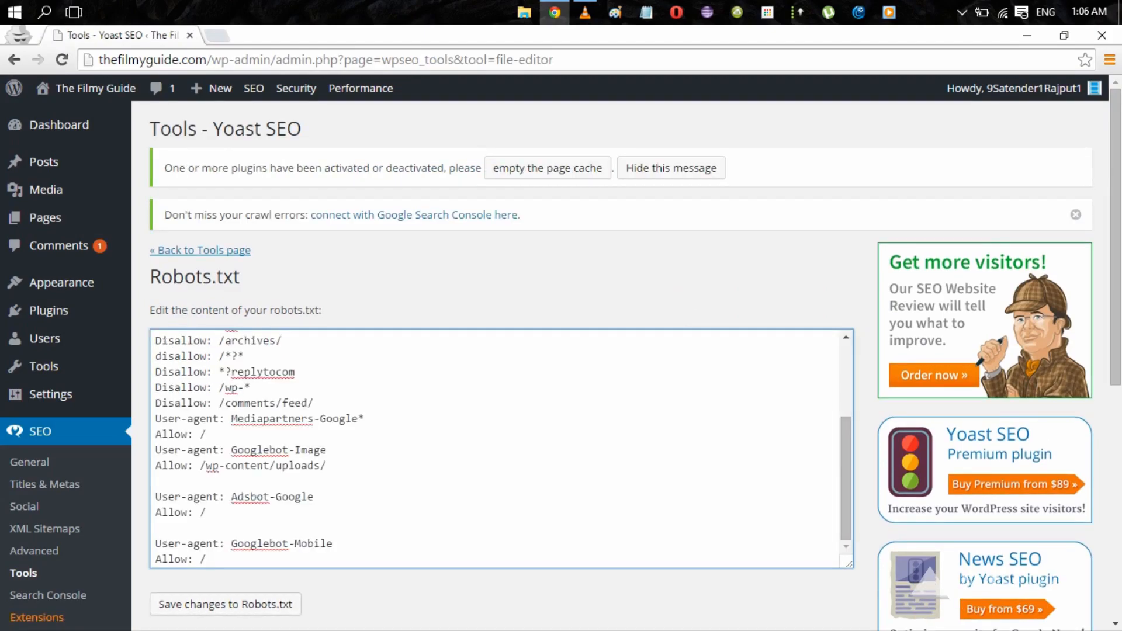
Delete the two original rules and the blank lines above the sitemap line in robots.txt.
scroll(501, 448, "up", 3)
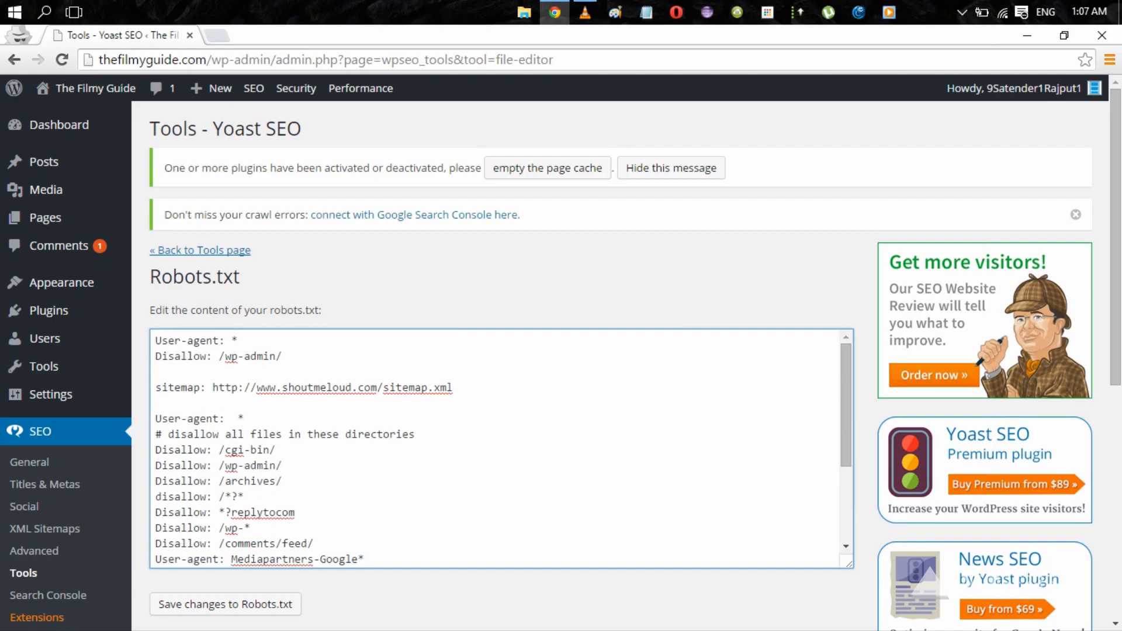
left_click_drag(283, 357, 155, 340)
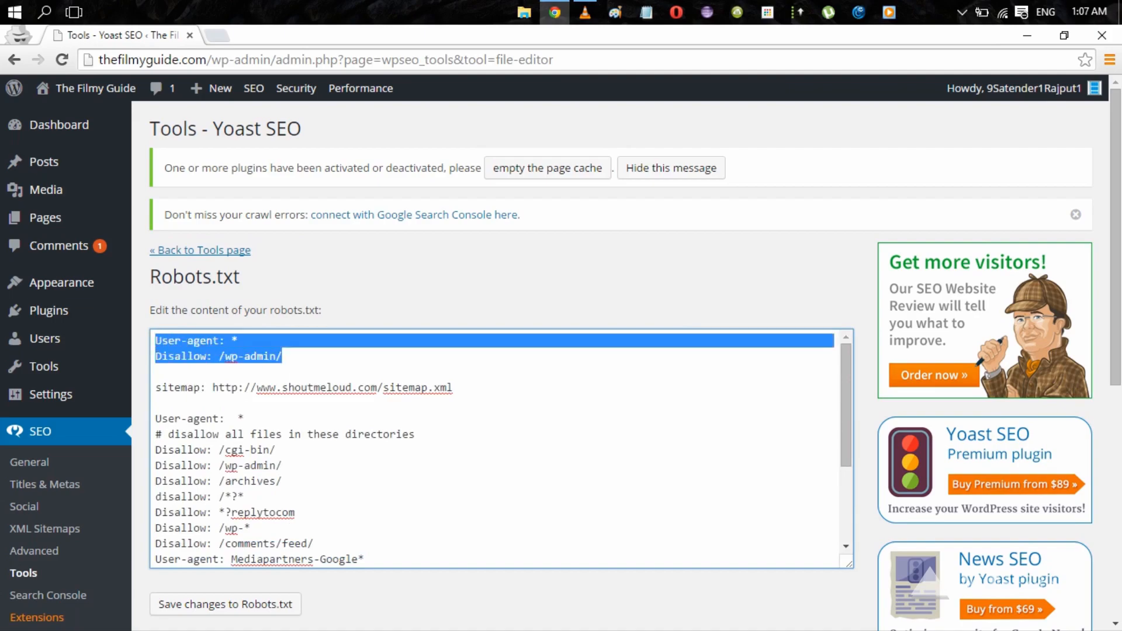
key("BackSpace")
key("Down")
key("Down")
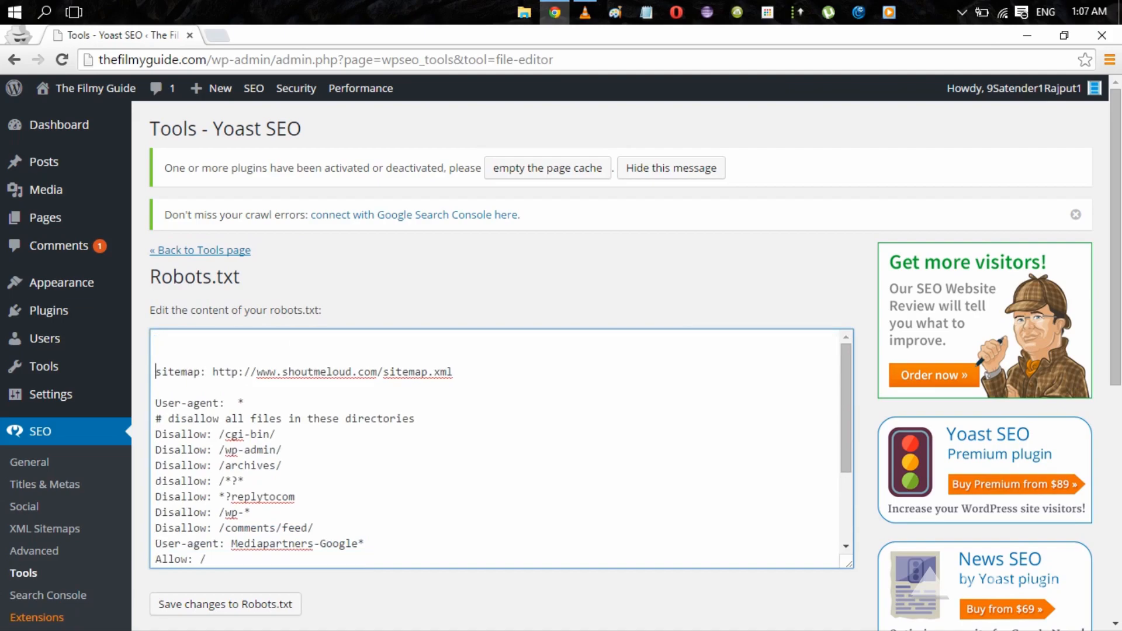
key("BackSpace")
key("BackSpace")
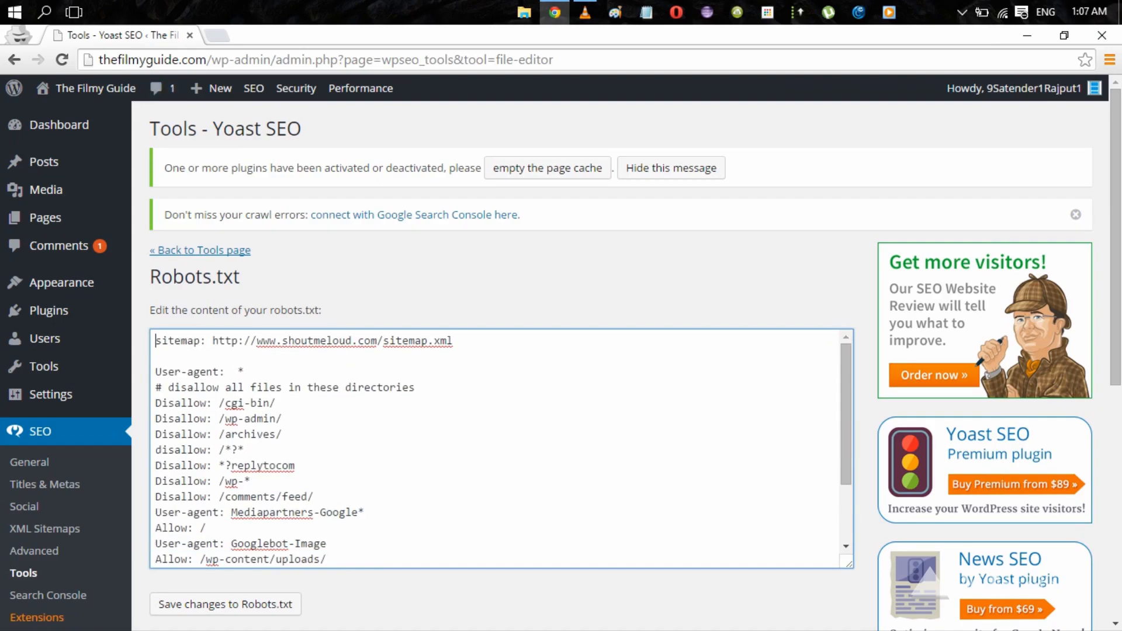
left_click_drag(98, 60, 207, 59)
key("ctrl+c")
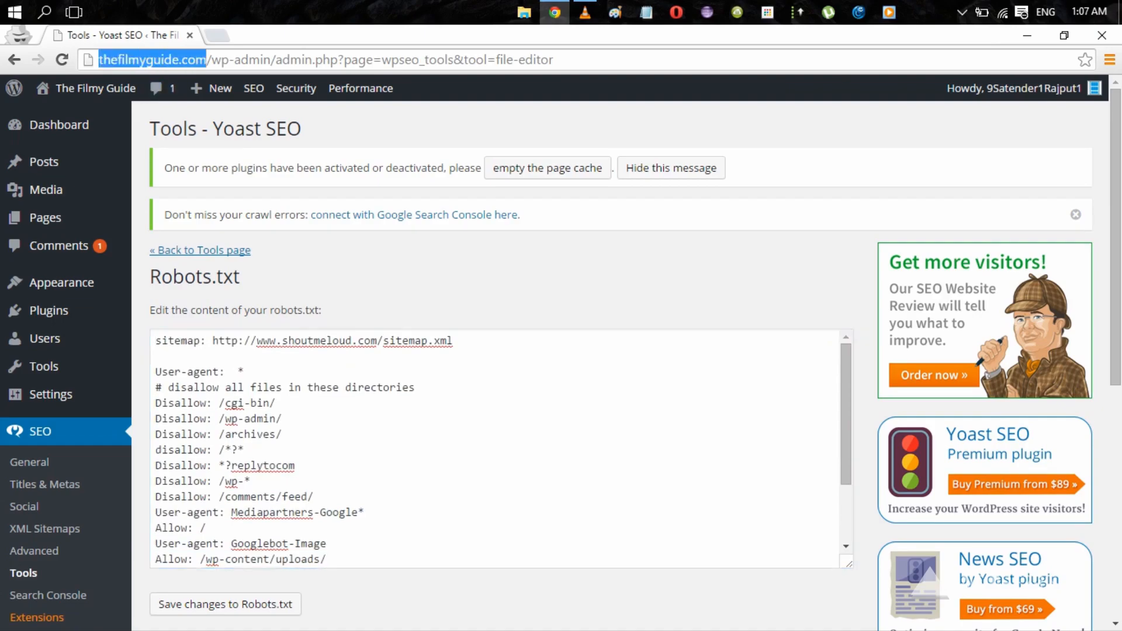
left_click_drag(376, 341, 256, 341)
key("ctrl+v")
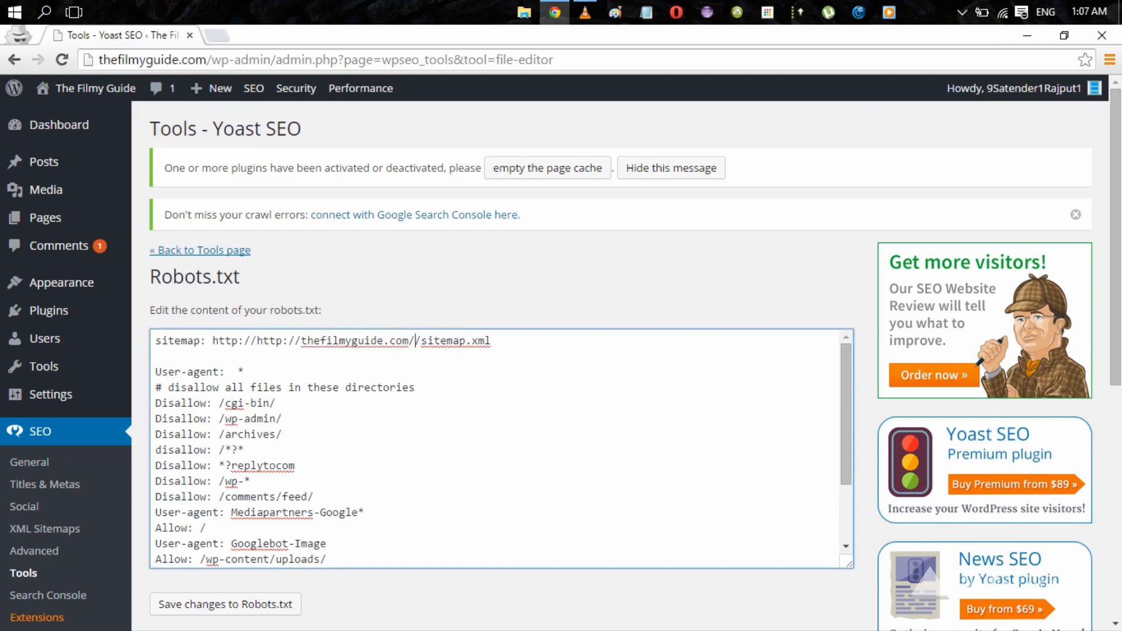
key("BackSpace")
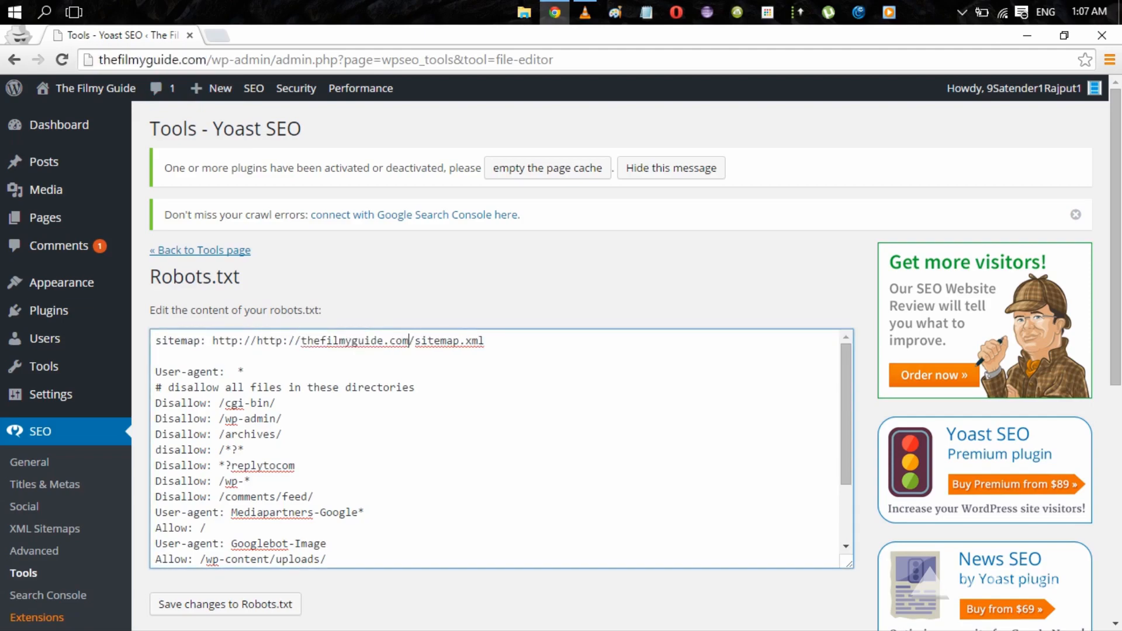
left_click_drag(256, 341, 212, 340)
key("BackSpace")
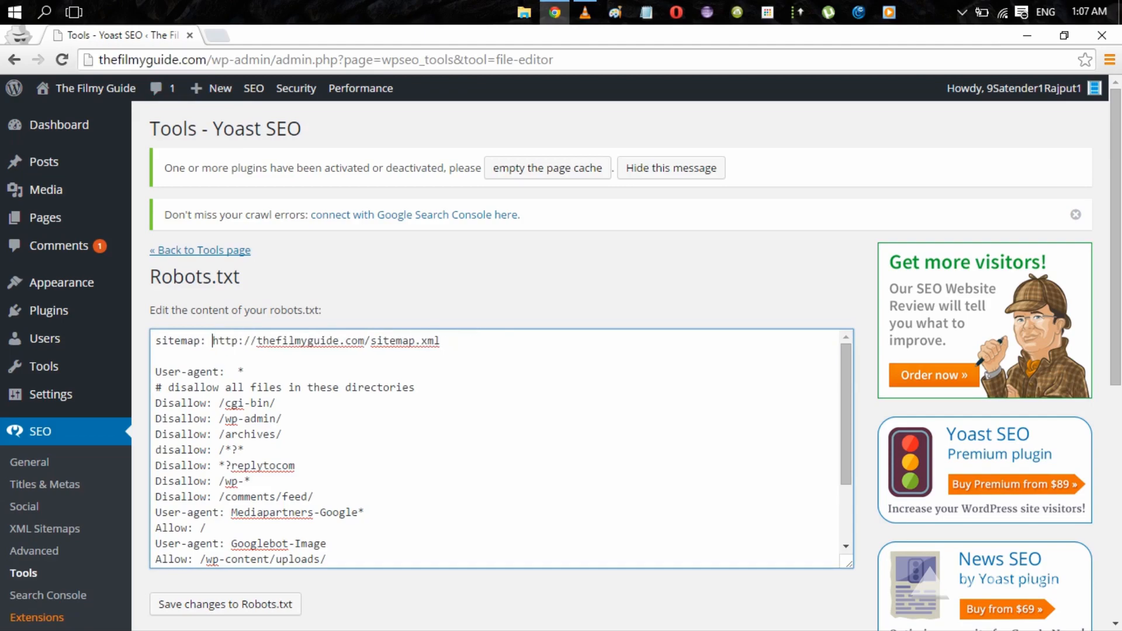
Change the sitemap file name in the robots.txt sitemap line to sitemap_index.xml.
left_click(422, 340)
key("Left")
type("_index")
Remove the "# disallow all files in these directories" comment line from robots.txt and save the file.
scroll(497, 448, "down", 2)
scroll(496, 449, "up", 2)
left_click_drag(415, 387, 156, 387)
key("BackSpace")
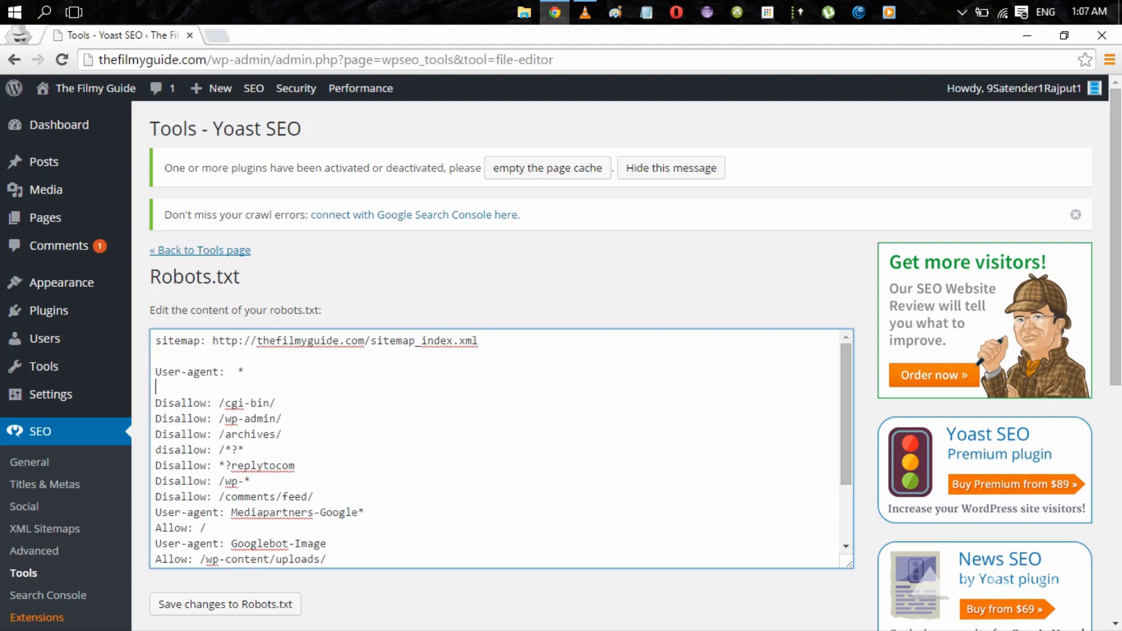
key("BackSpace")
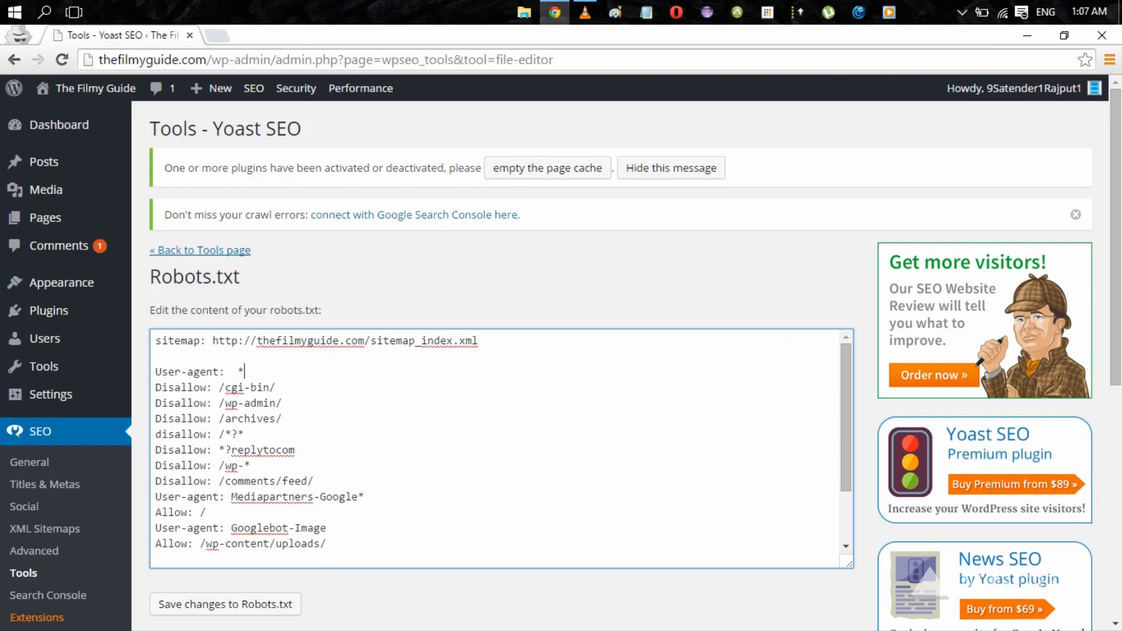
scroll(497, 448, "down", 2)
scroll(497, 448, "down", 2)
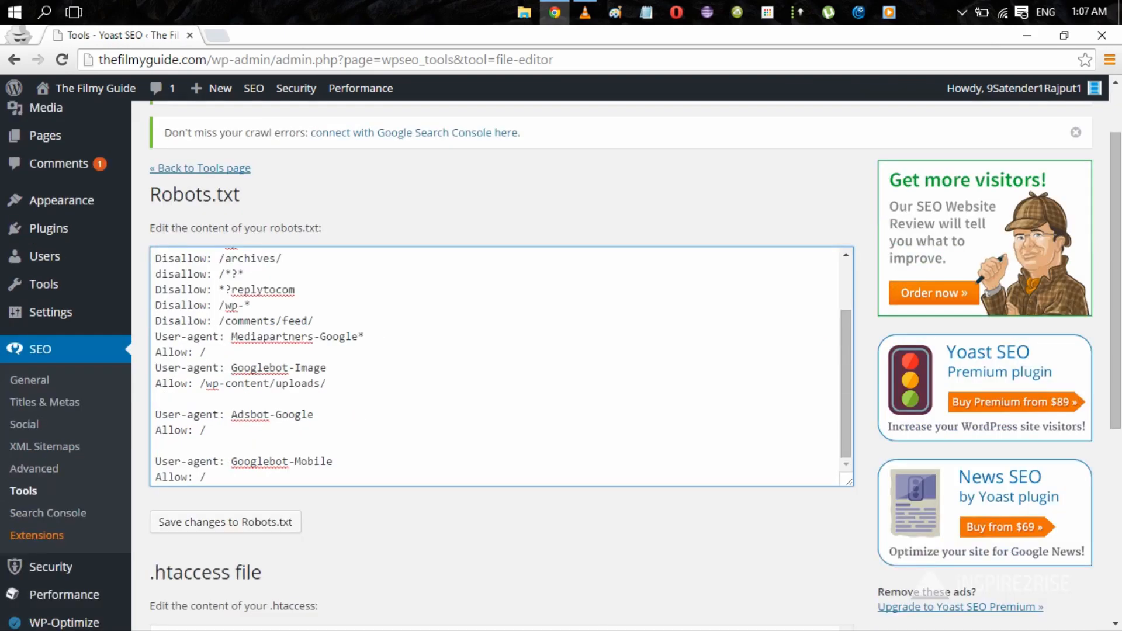
left_click(226, 522)
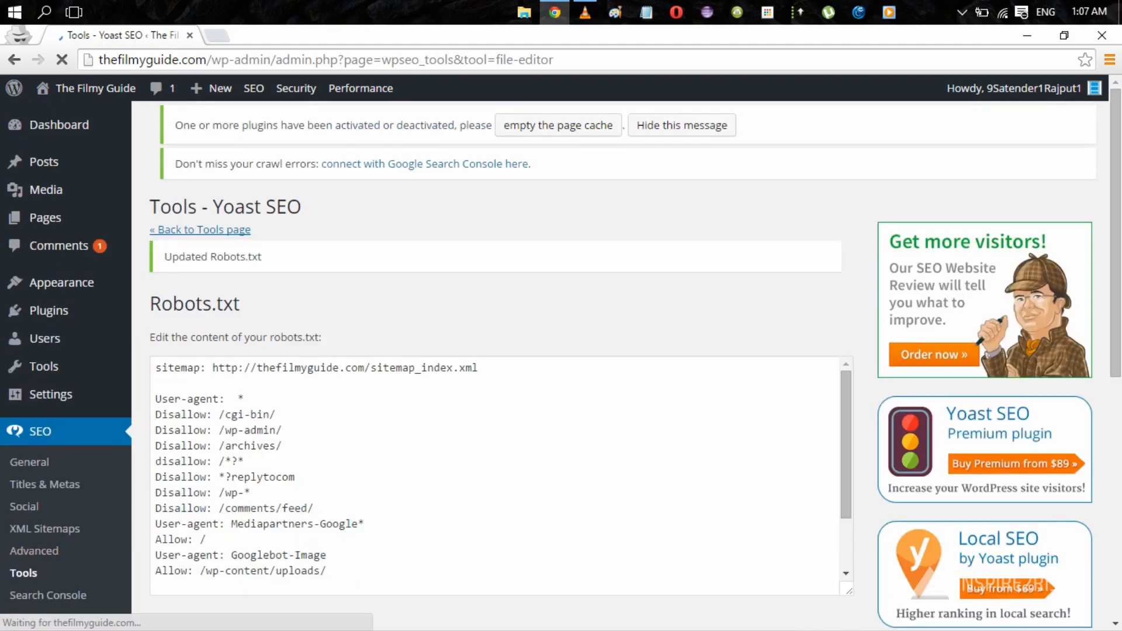
Review the saved robots.txt content and the .htaccess file section in the File editor.
scroll(503, 351, "down", 10)
scroll(503, 351, "up", 4)
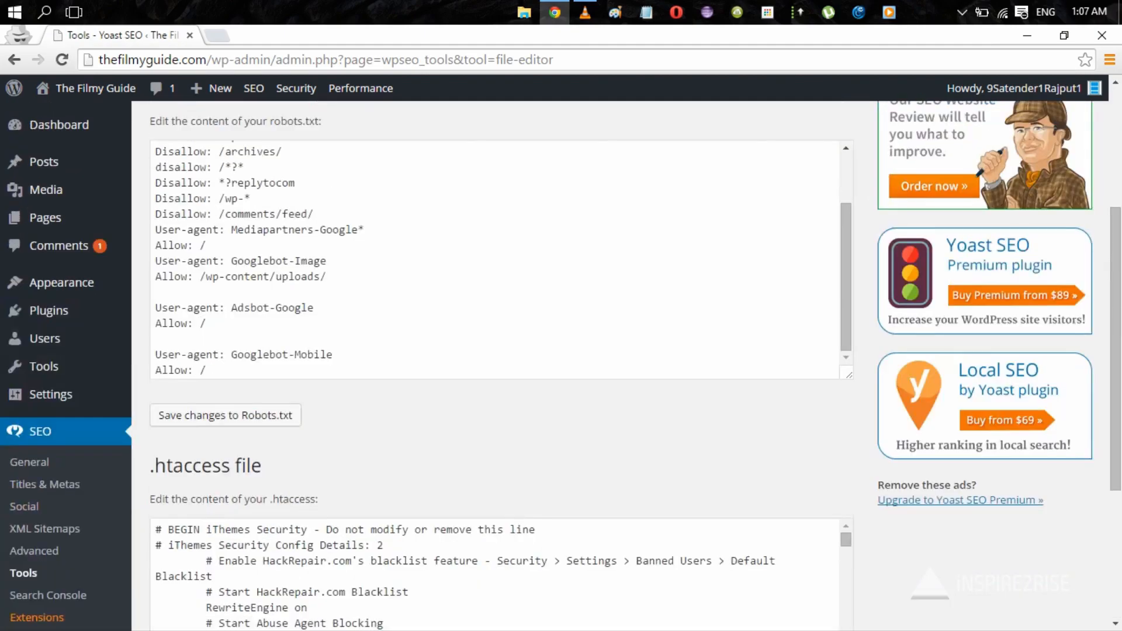
scroll(502, 473, "down", 4)
scroll(502, 473, "up", 7)
scroll(502, 351, "up", 1)
scroll(503, 350, "down", 3)
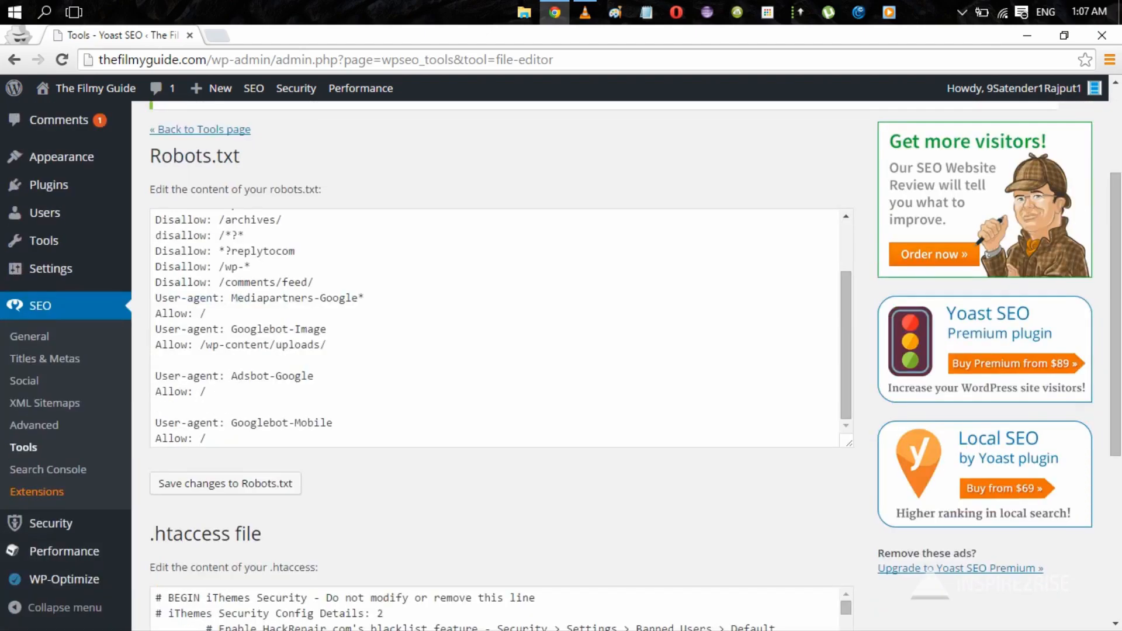
scroll(502, 350, "down", 4)
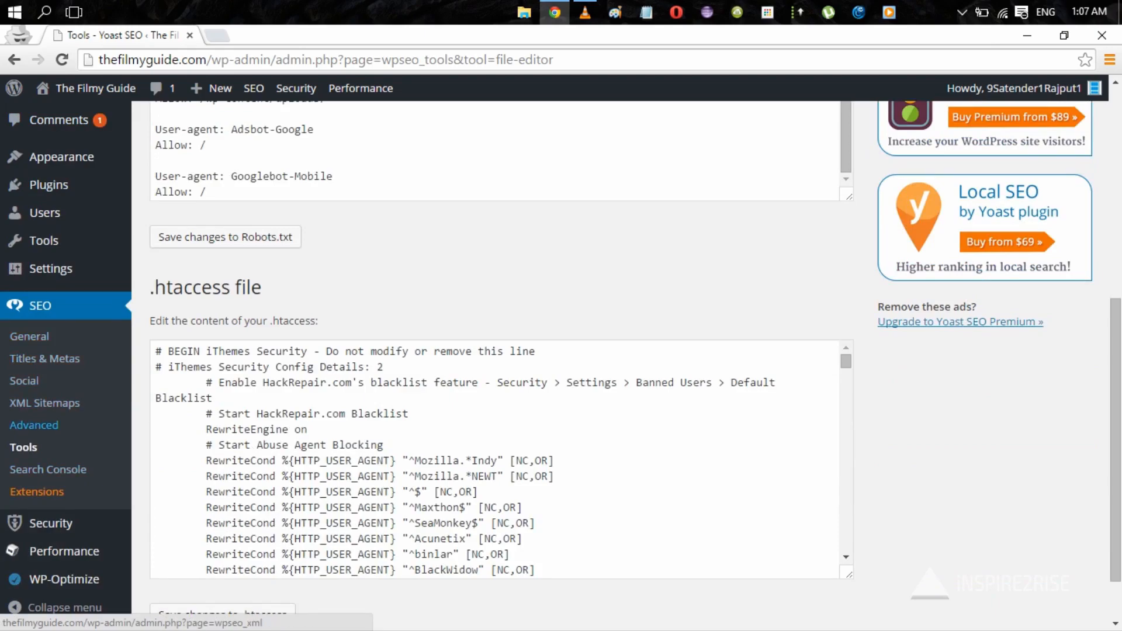
Open the Yoast SEO General settings, look over the options and open the News SEO plugin page in a new tab.
left_click(29, 337)
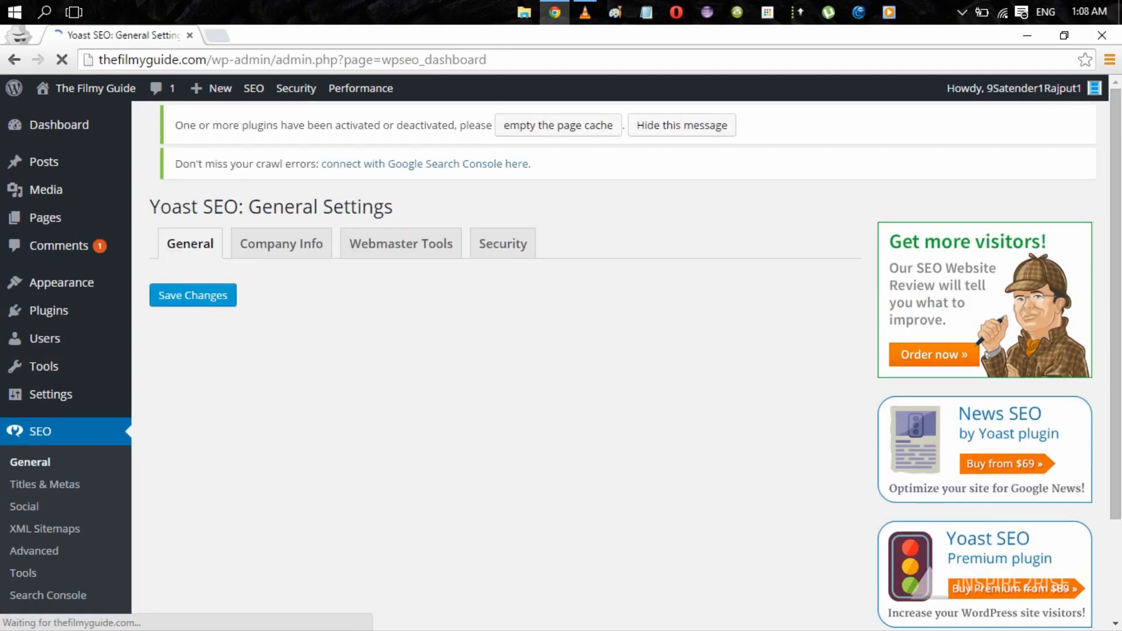
scroll(561, 357, "down", 2)
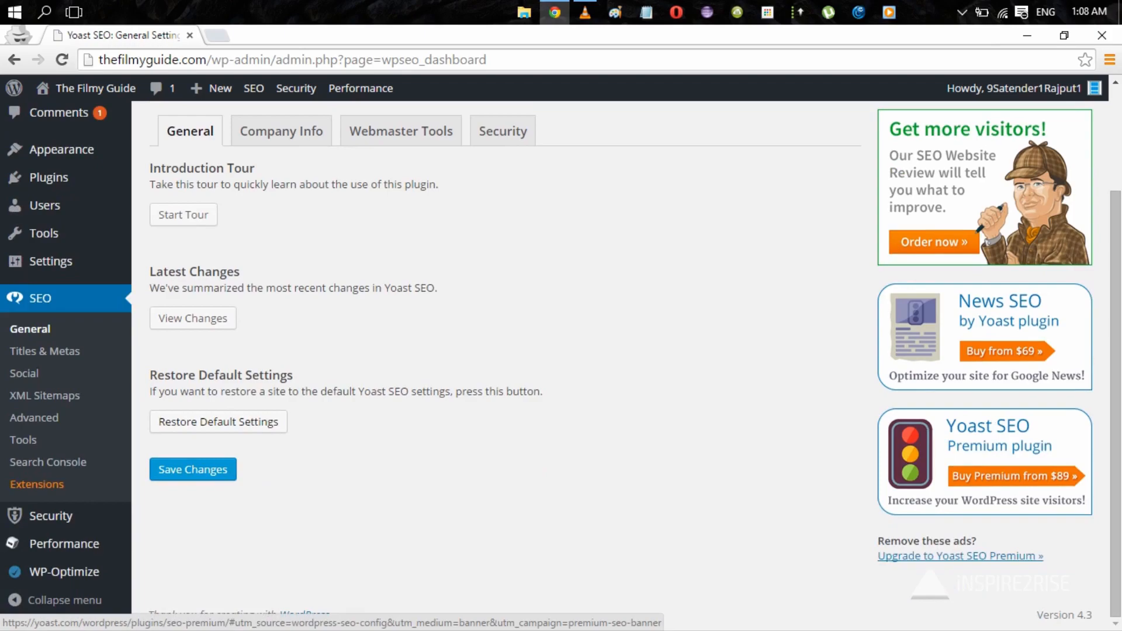
scroll(621, 357, "up", 2)
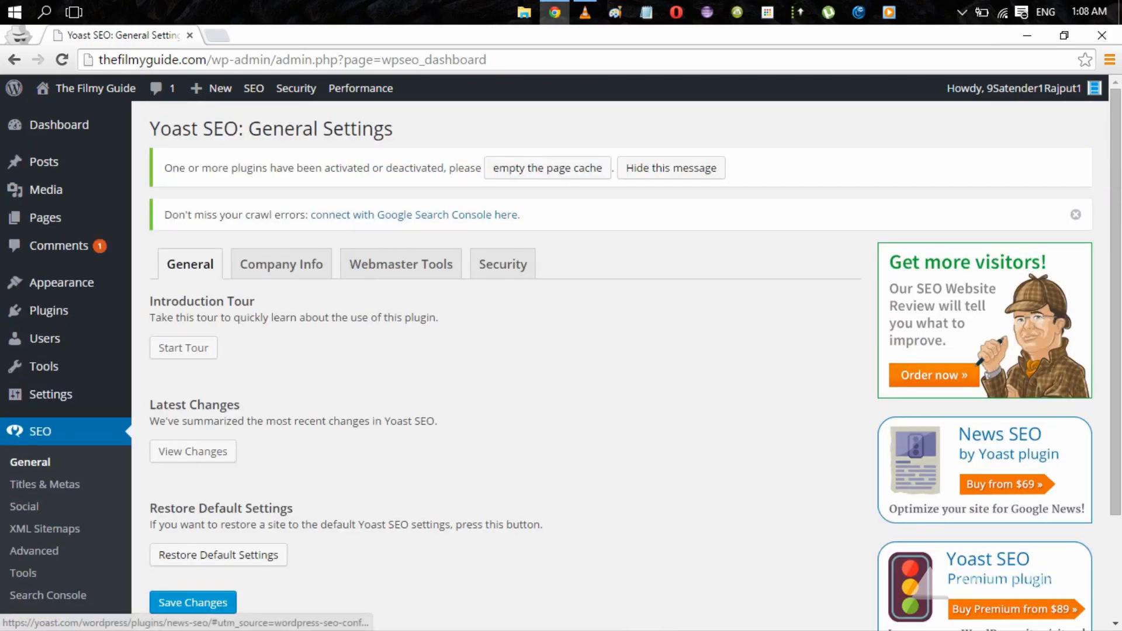
middle_click(985, 470)
scroll(621, 366, "down", 2)
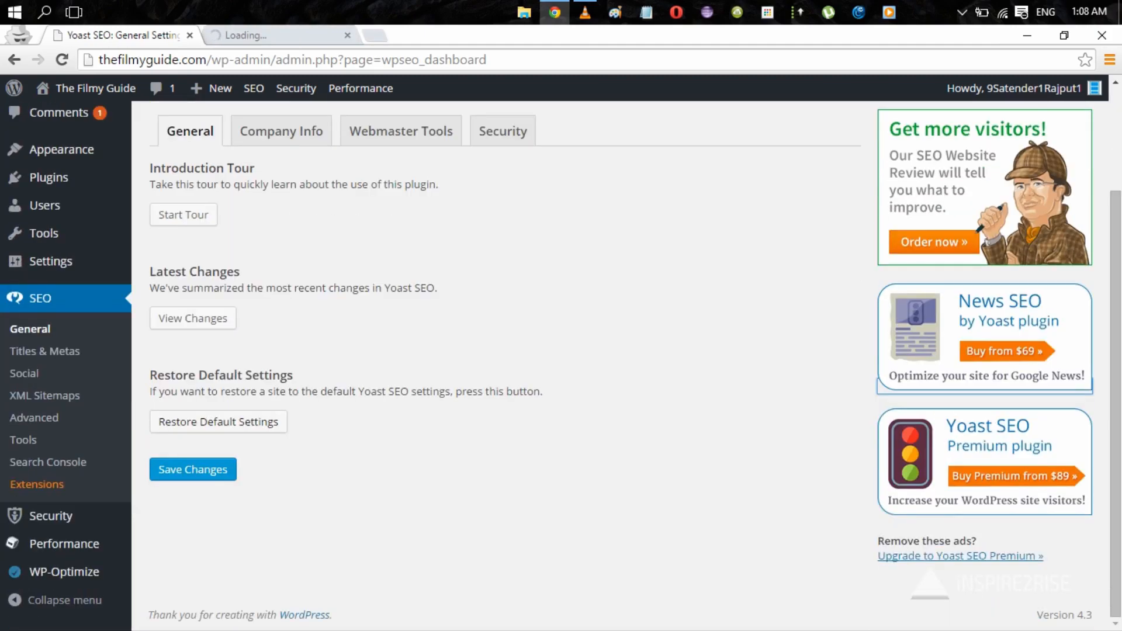
scroll(281, 264, "up", 2)
Review the Company Info, Webmaster Tools and Security sections of the Yoast SEO General settings.
left_click(282, 264)
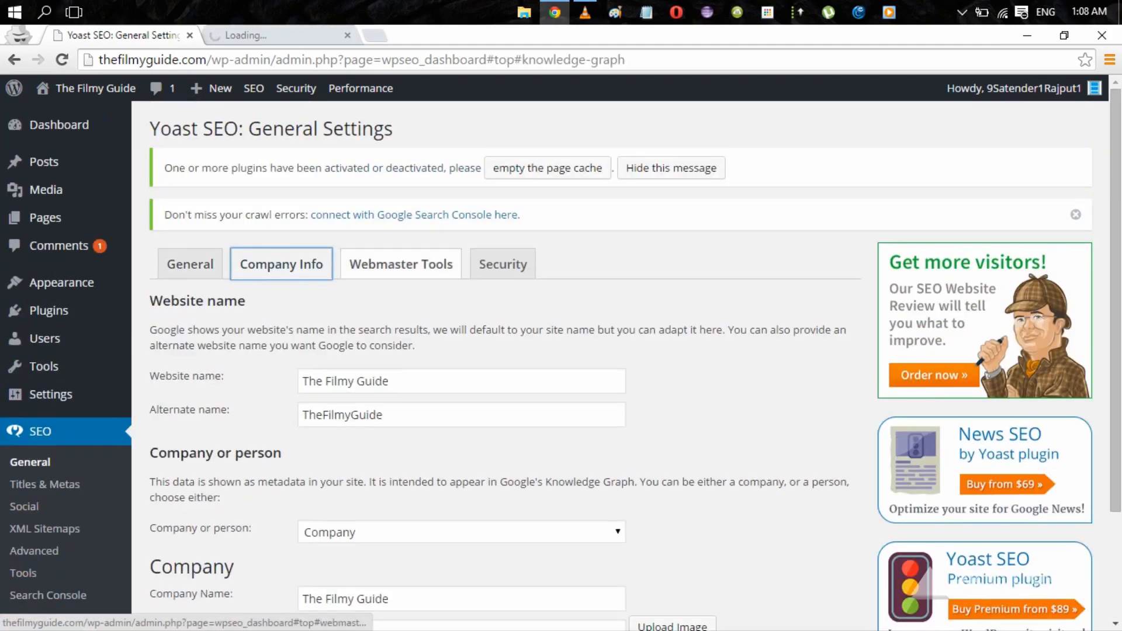
left_click(401, 264)
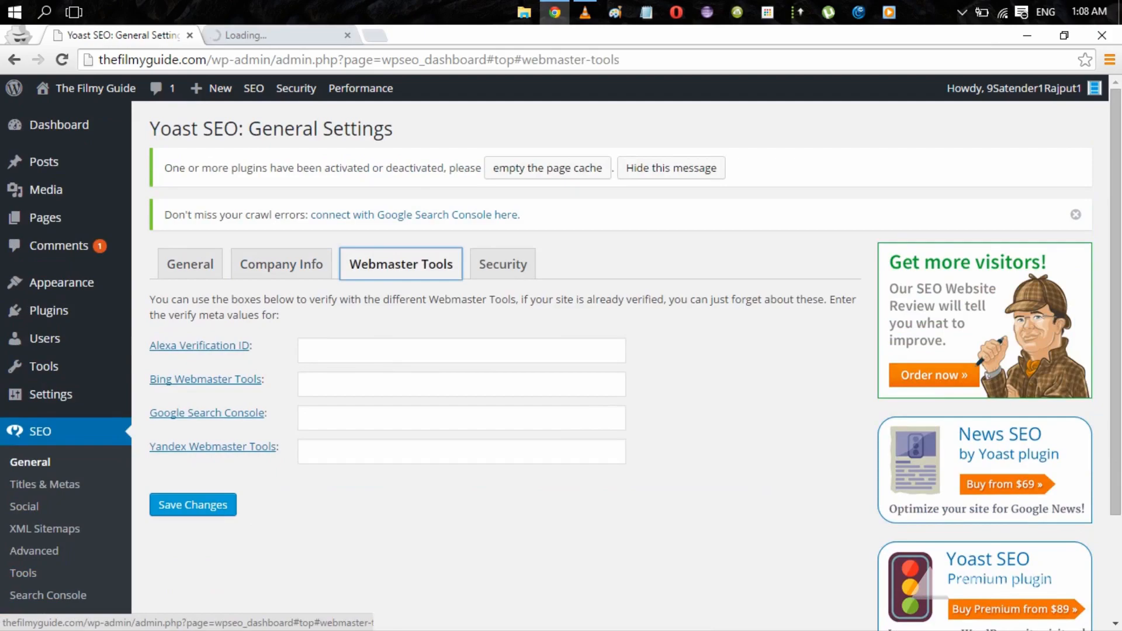
left_click(503, 264)
scroll(620, 351, "down", 2)
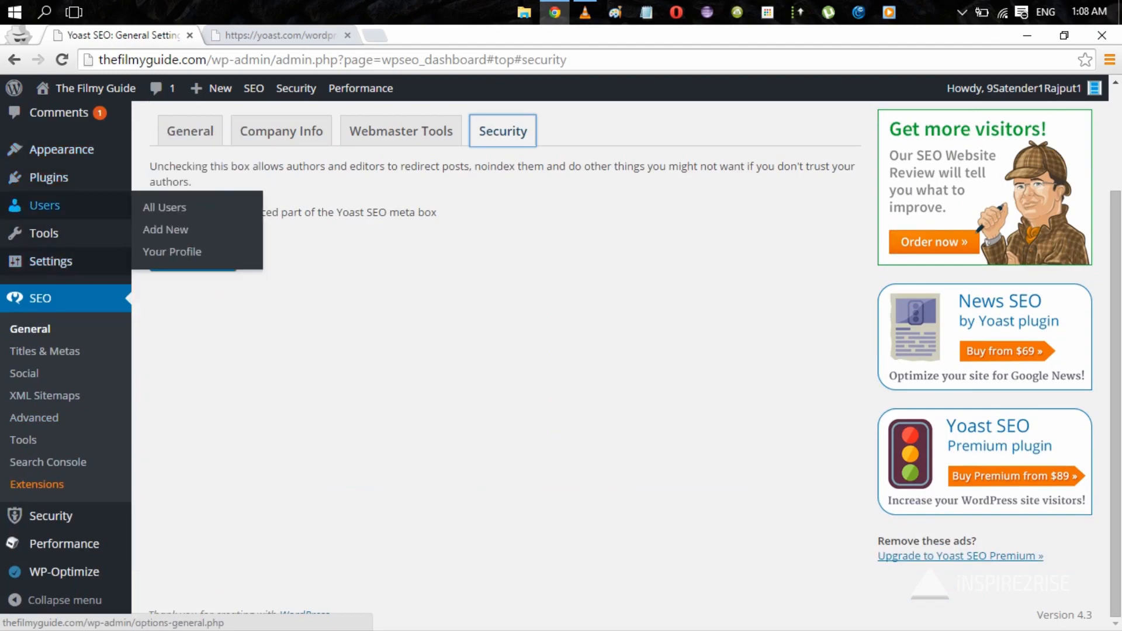
scroll(46, 205, "up", 2)
Start a new post and check the News SEO plugin page in the other browser tab while the editor loads.
left_click(166, 186)
left_click(275, 36)
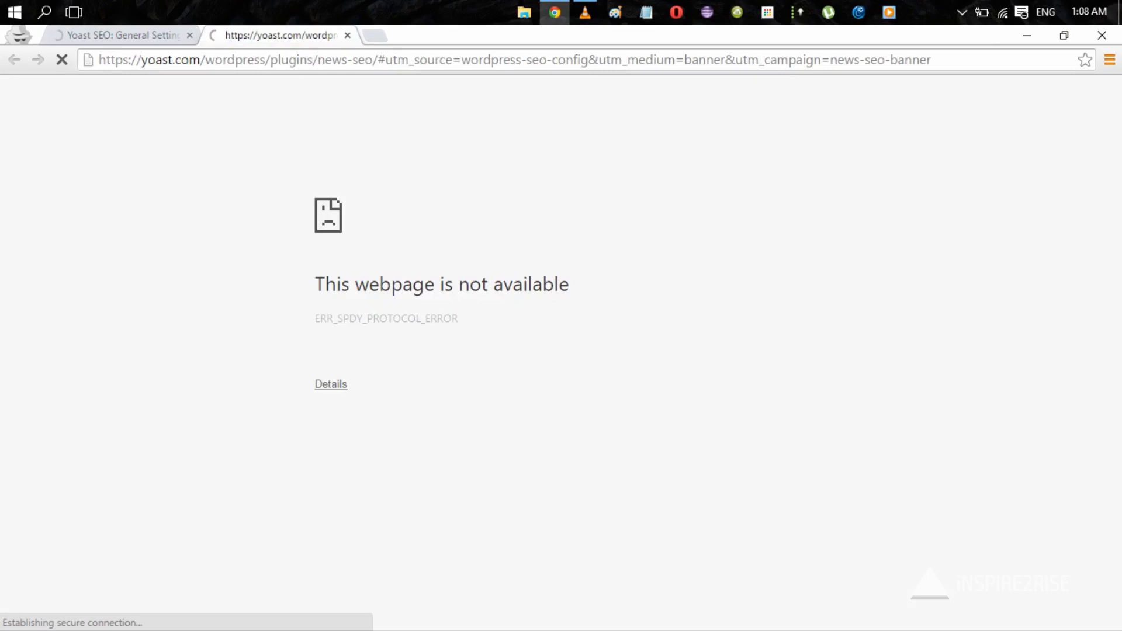
left_click(122, 35)
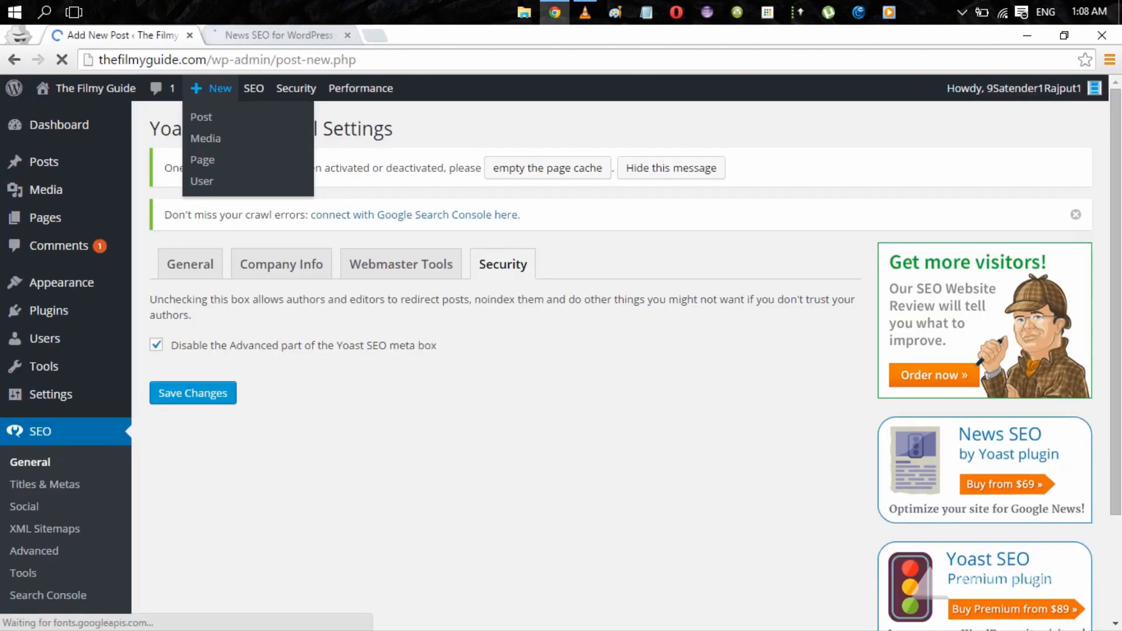
left_click(252, 36)
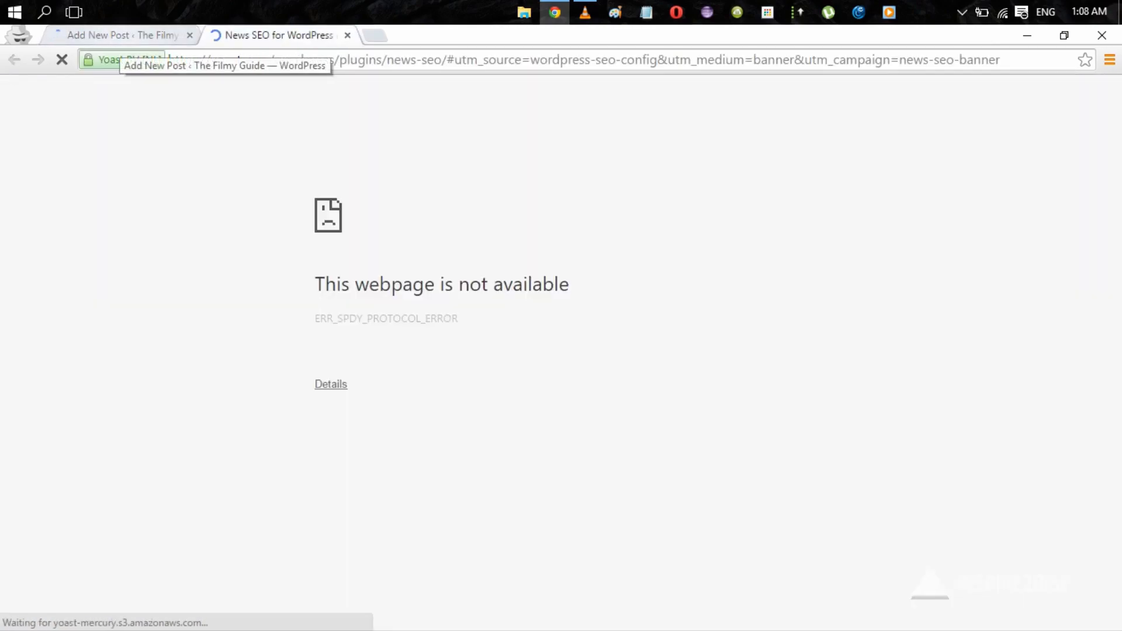
left_click(117, 36)
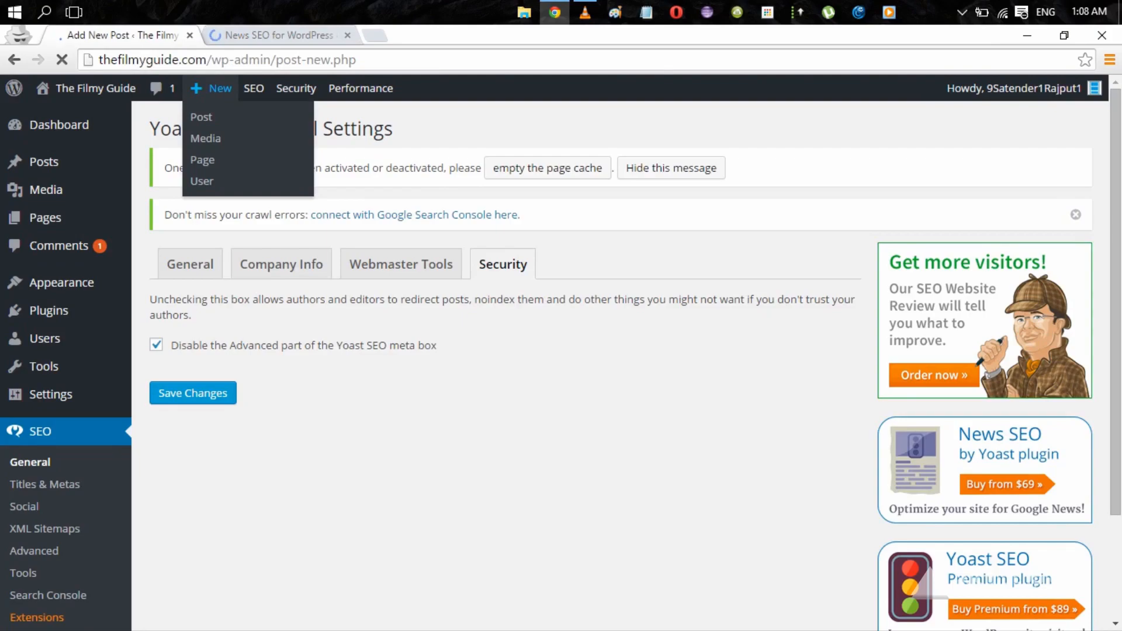
left_click(257, 36)
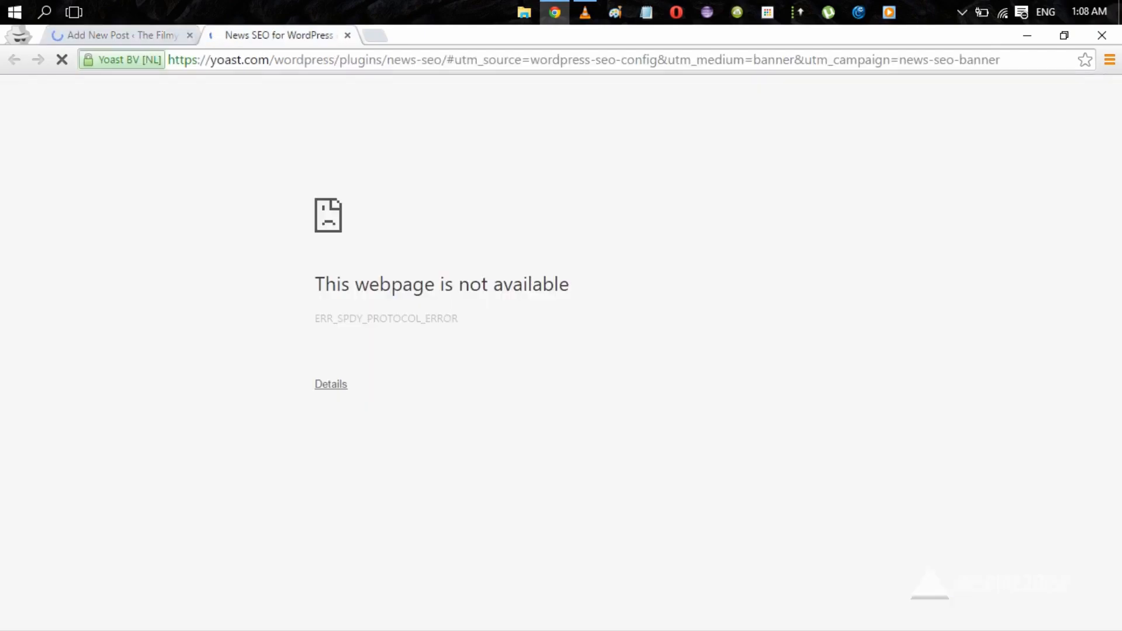
left_click(111, 36)
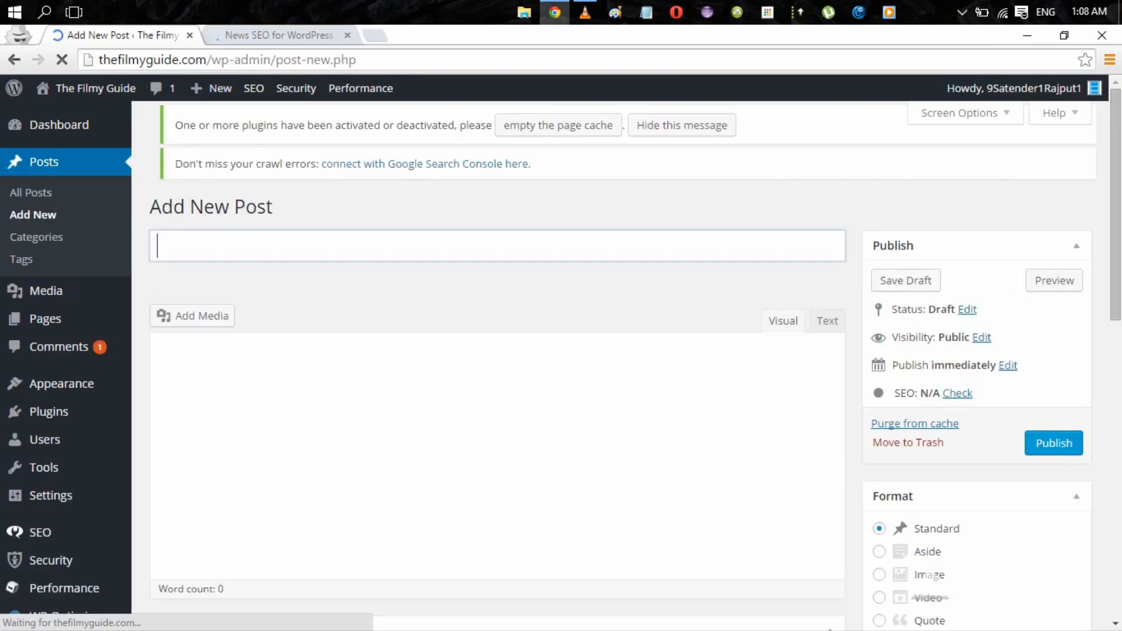
Examine the post's Yoast SEO General fields and read the help notes for focus keyword, SEO title and meta description.
scroll(498, 362, "down", 10)
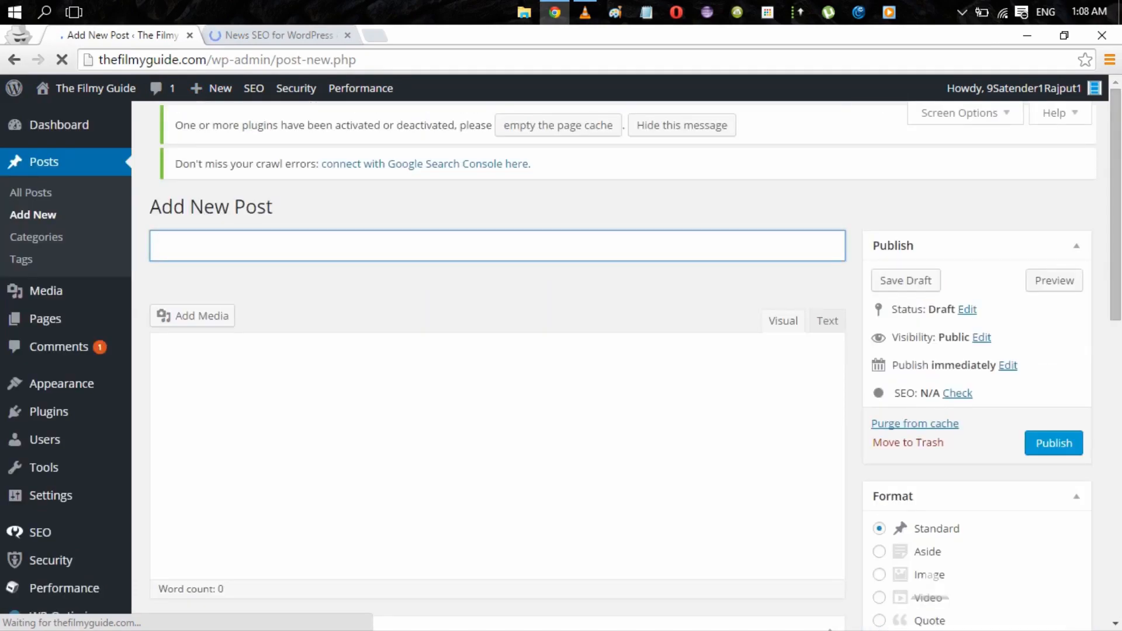
scroll(498, 362, "down", 10)
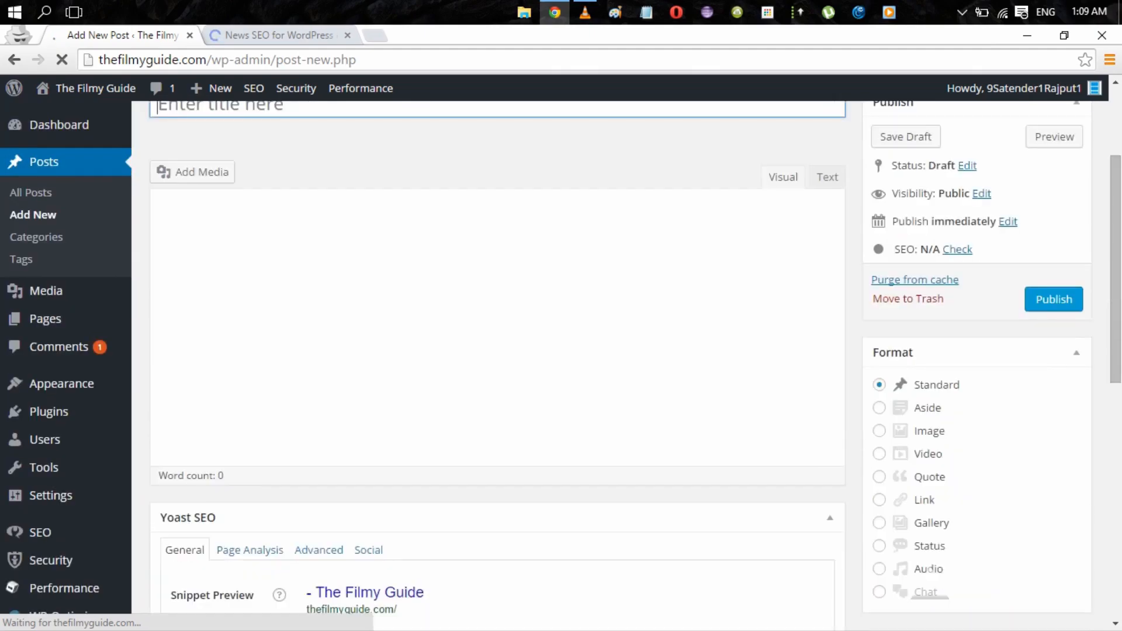
scroll(496, 351, "up", 2)
scroll(497, 351, "down", 9)
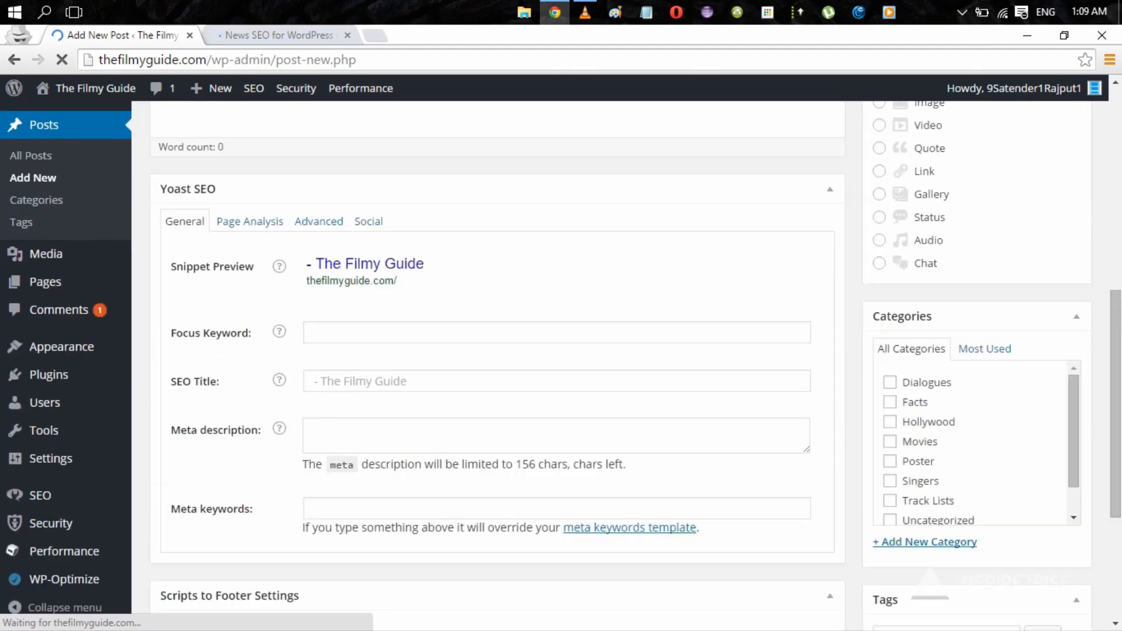
scroll(497, 350, "up", 3)
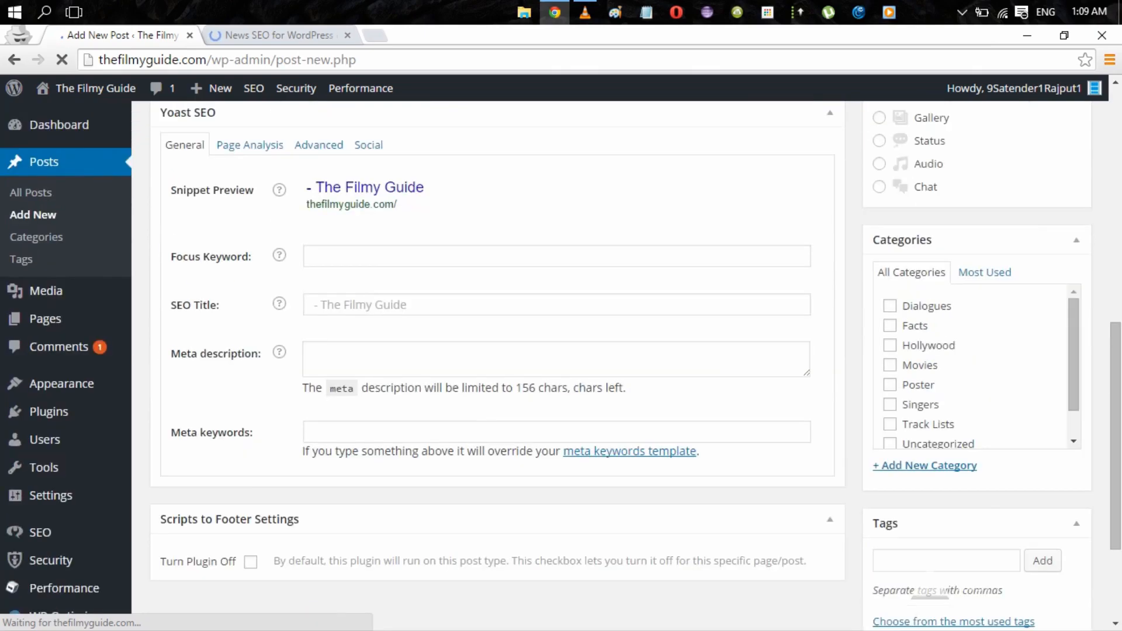
left_click(556, 256)
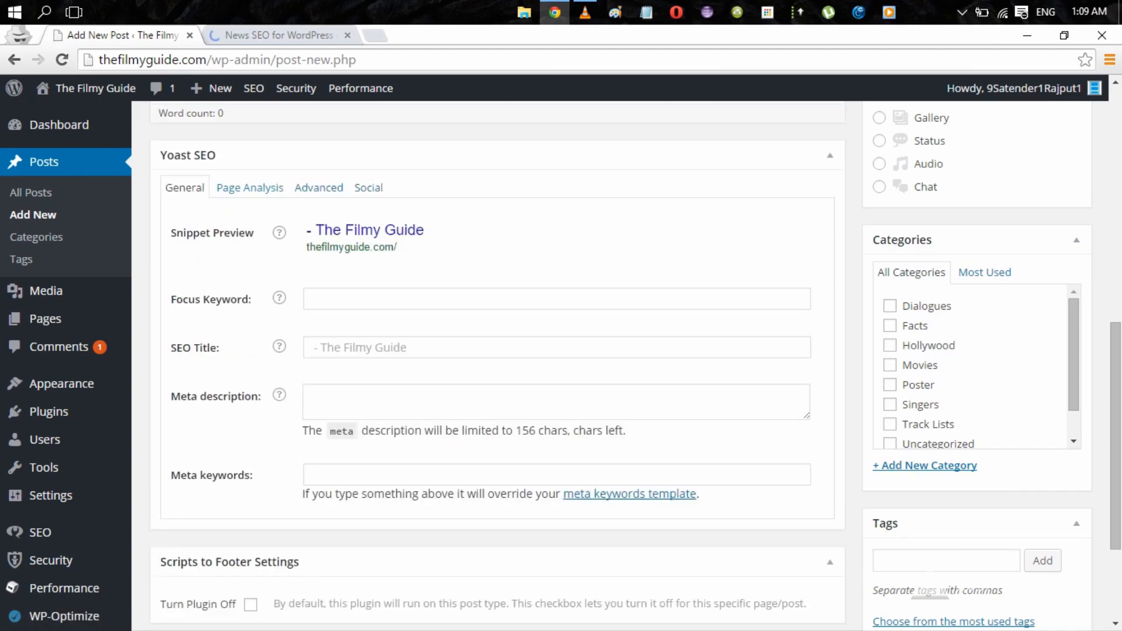
mouse_move(279, 233)
mouse_move(280, 298)
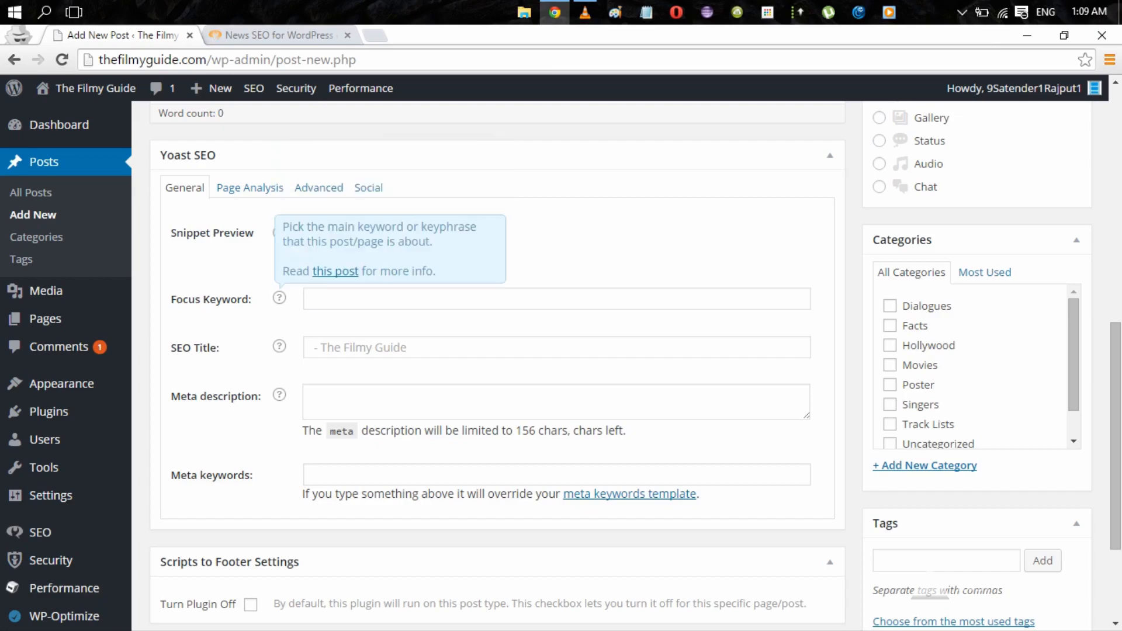
mouse_move(279, 346)
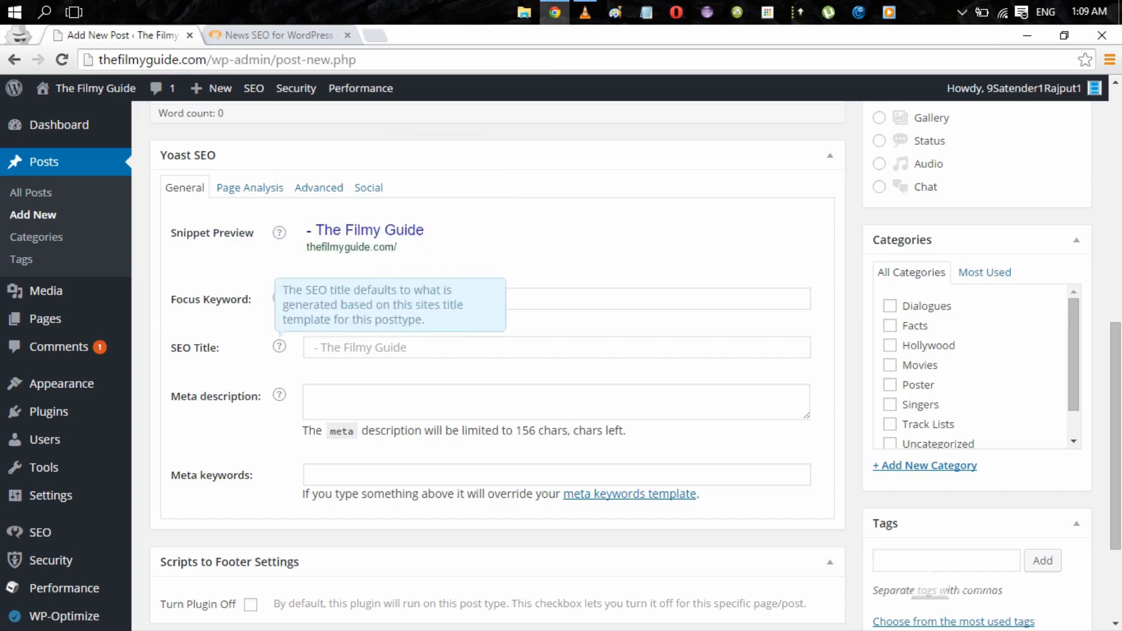
mouse_move(280, 395)
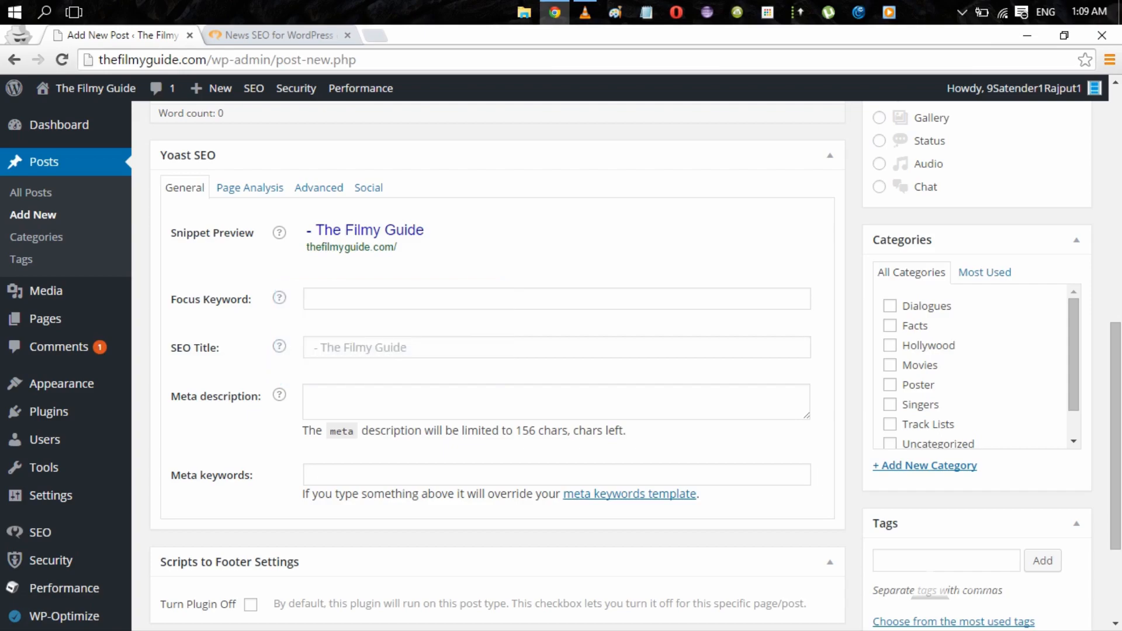
Review the post's Page Analysis and Advanced SEO settings, including the Meta Robots Index choices, robots options, breadcrumbs title and canonical URL.
left_click(250, 188)
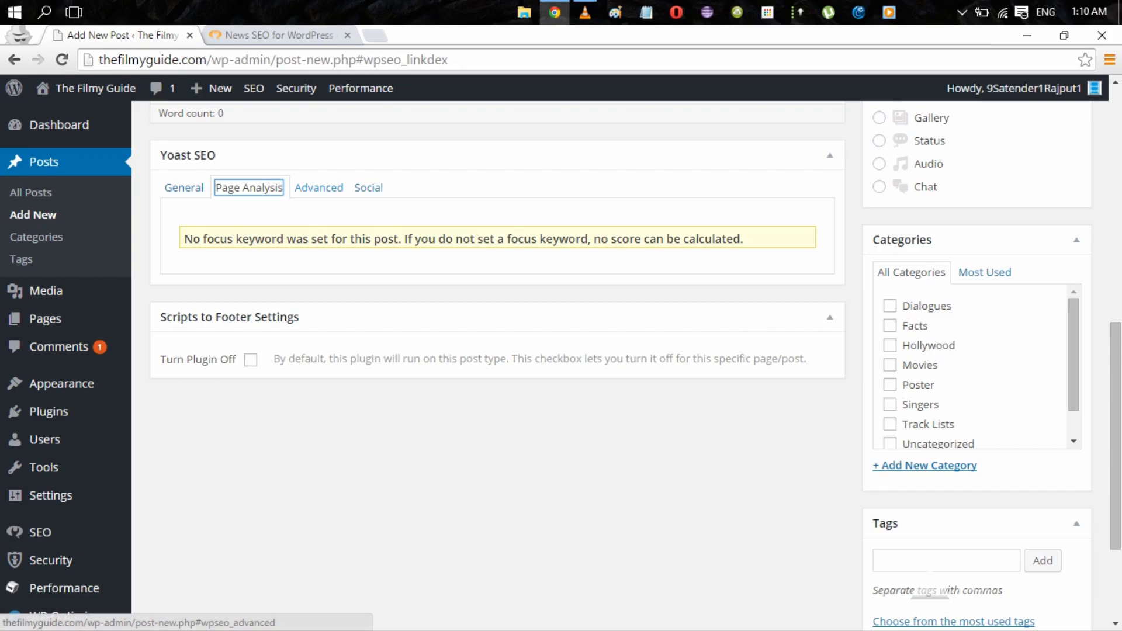
left_click(319, 188)
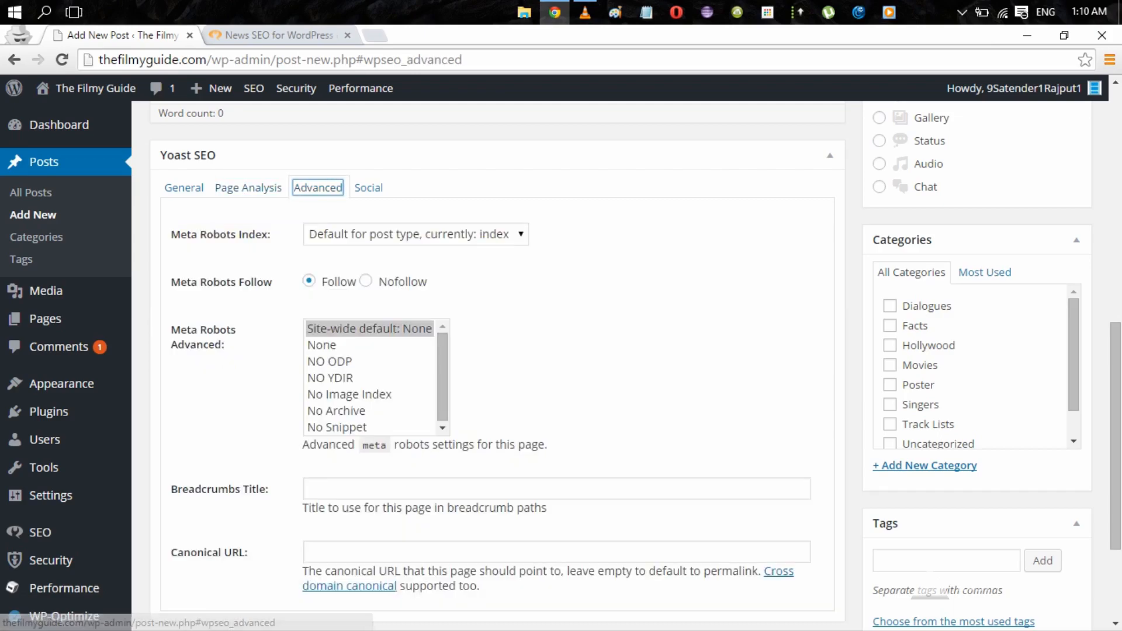
left_click(416, 235)
left_click(416, 234)
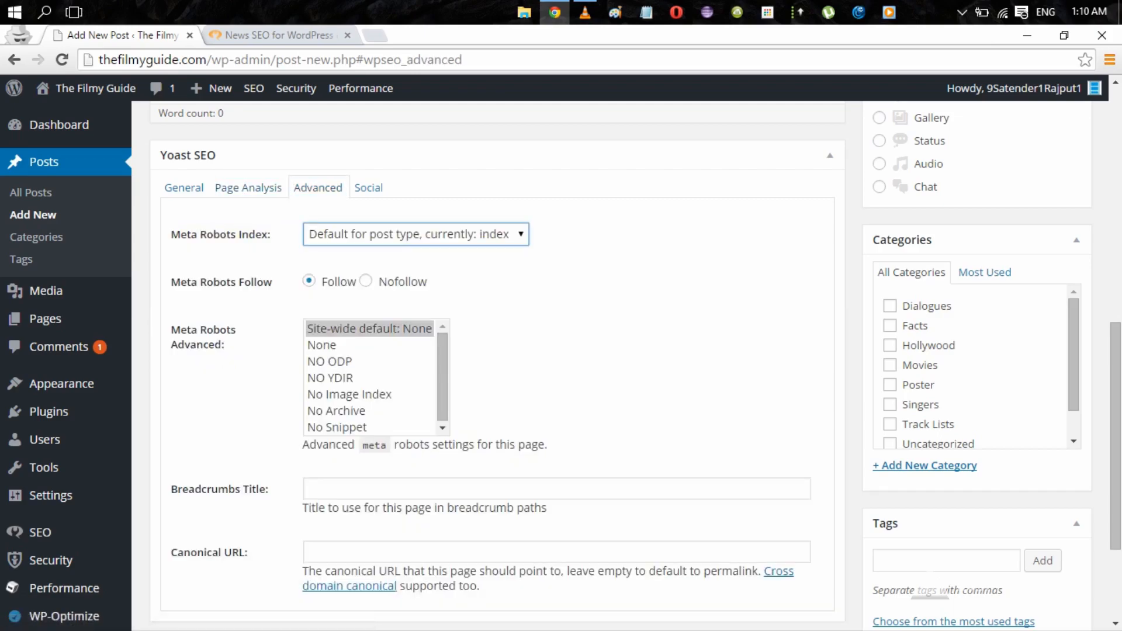
left_click(416, 234)
left_click(416, 253)
left_click_drag(442, 374, 443, 387)
scroll(497, 363, "down", 3)
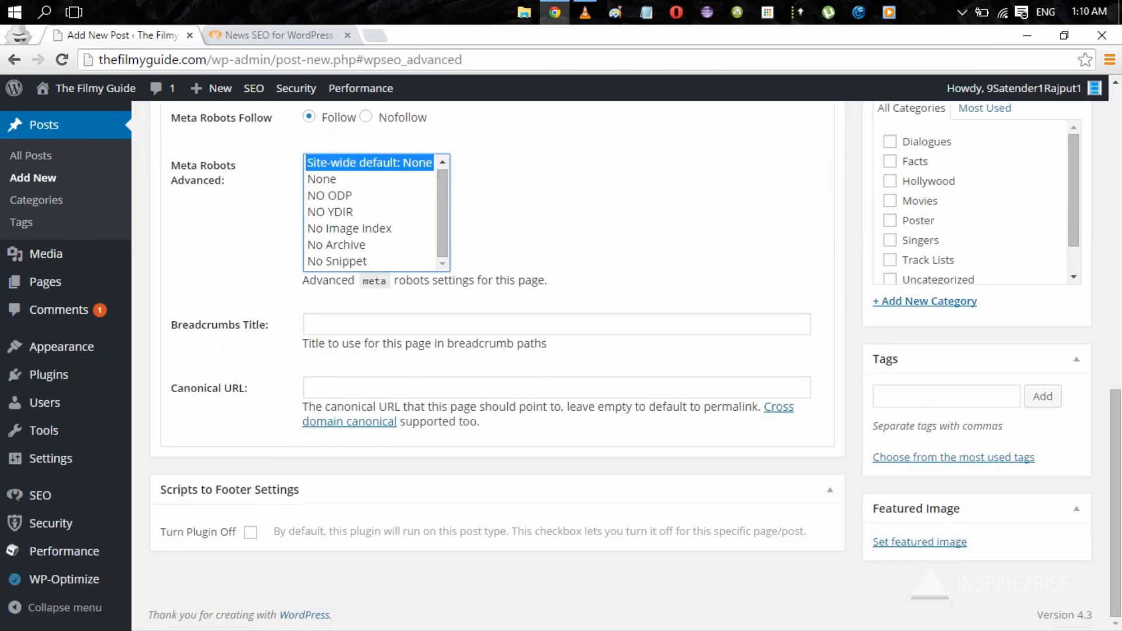
scroll(496, 362, "up", 2)
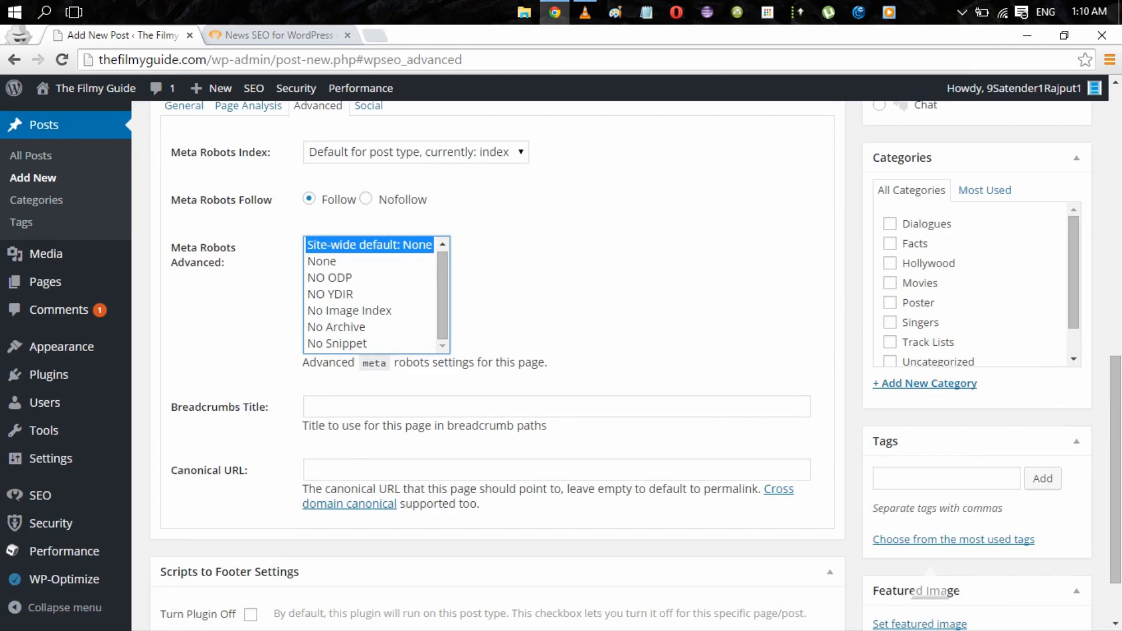
scroll(497, 362, "down", 2)
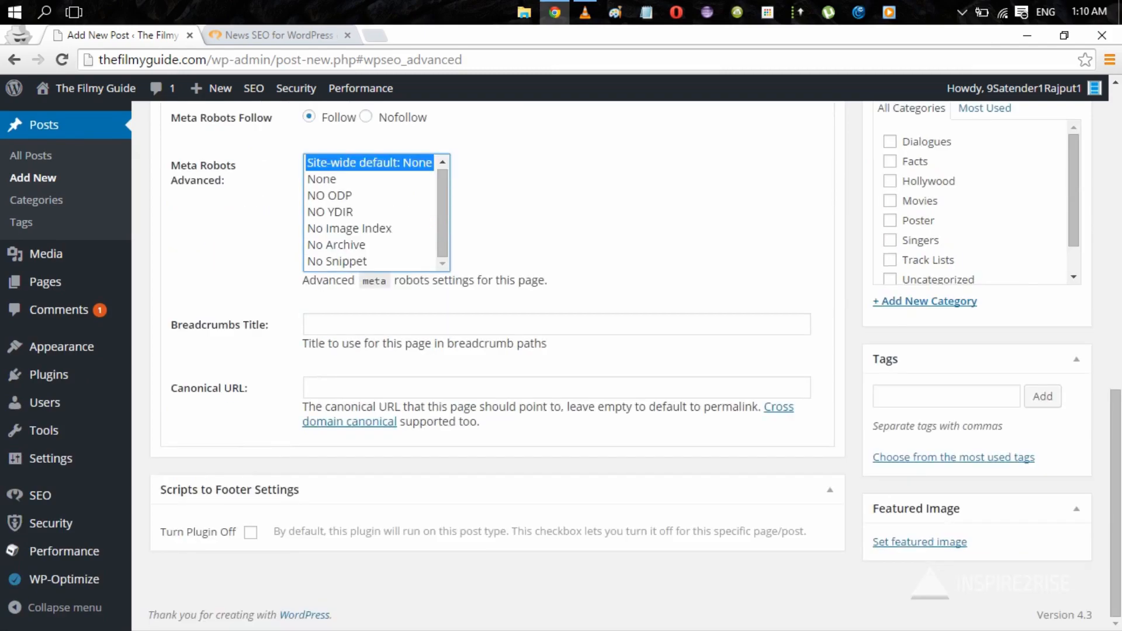
Review the post's Social settings for Facebook, Twitter and Google+ titles, descriptions and images in the Yoast SEO box.
scroll(497, 362, "up", 10)
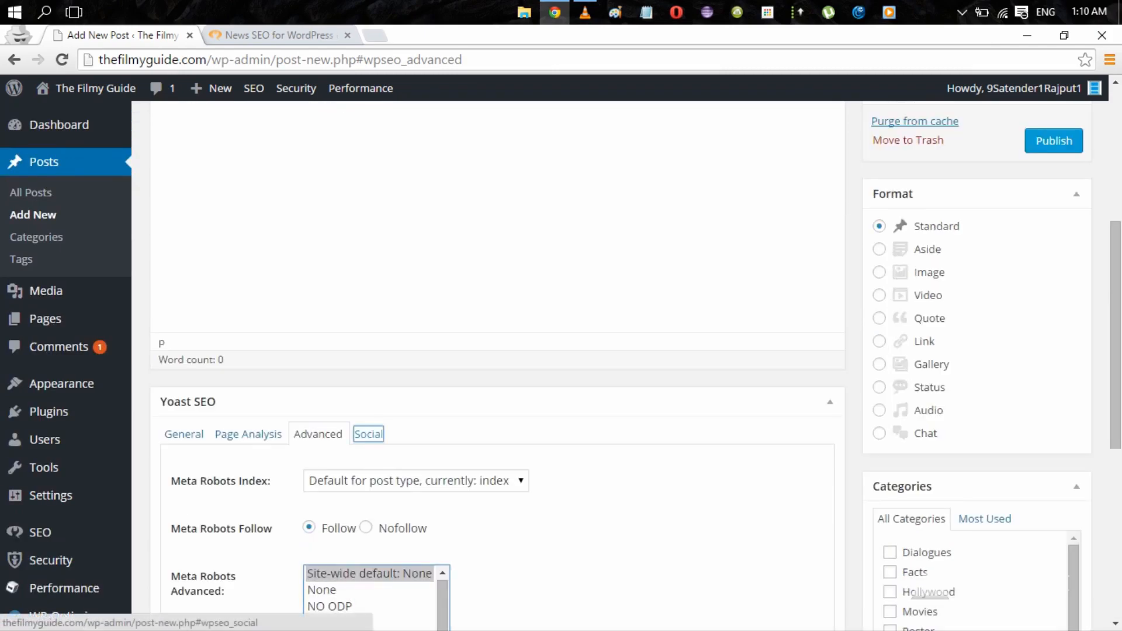
left_click(368, 434)
scroll(368, 433, "down", 6)
left_click(556, 234)
left_click(557, 326)
left_click_drag(475, 268, 302, 252)
left_click(374, 275)
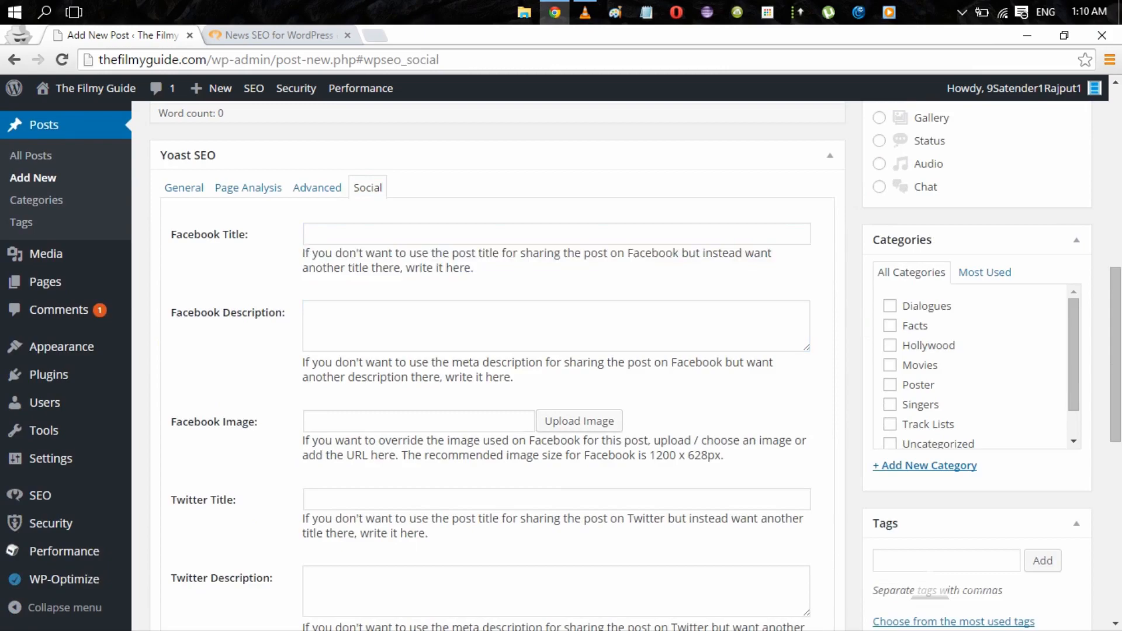
scroll(497, 362, "down", 4)
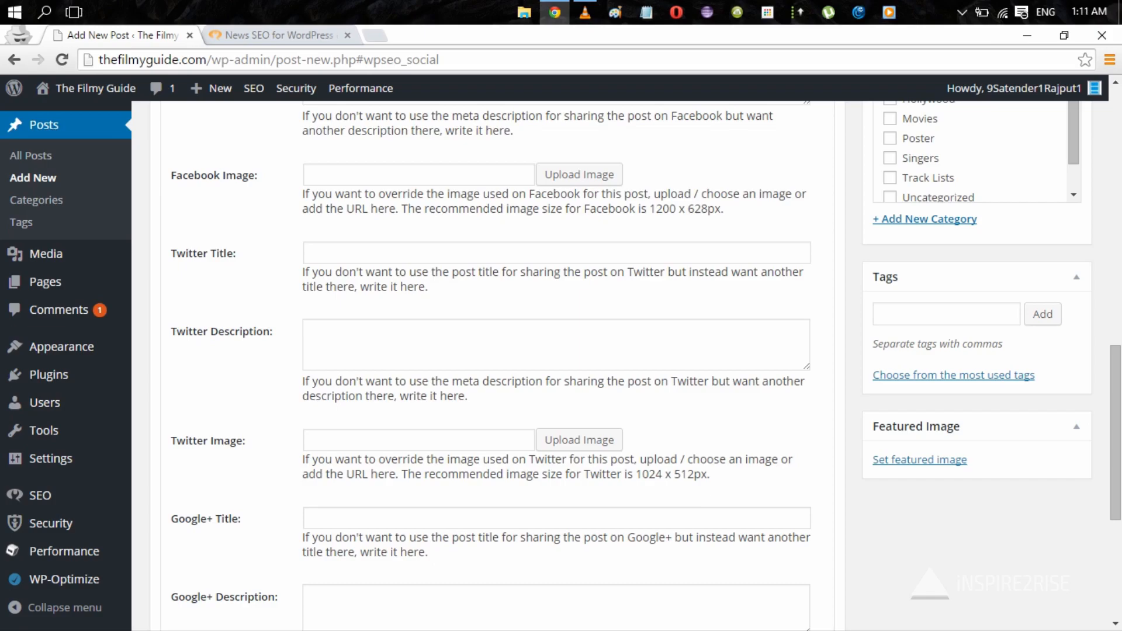
scroll(496, 351, "down", 2)
scroll(497, 351, "up", 7)
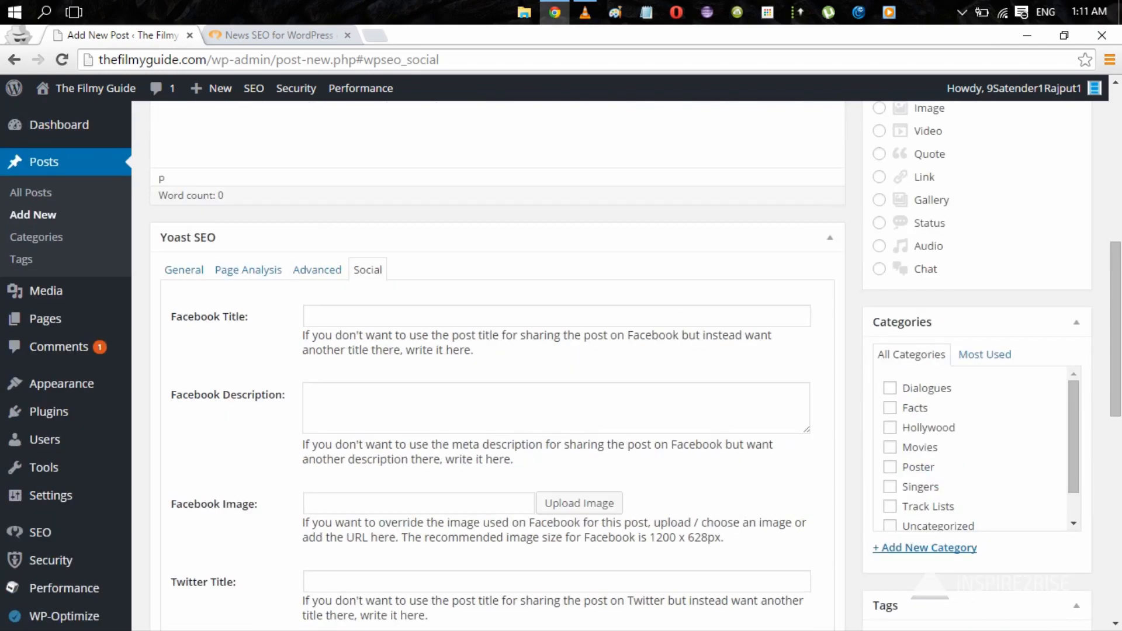
scroll(497, 350, "down", 9)
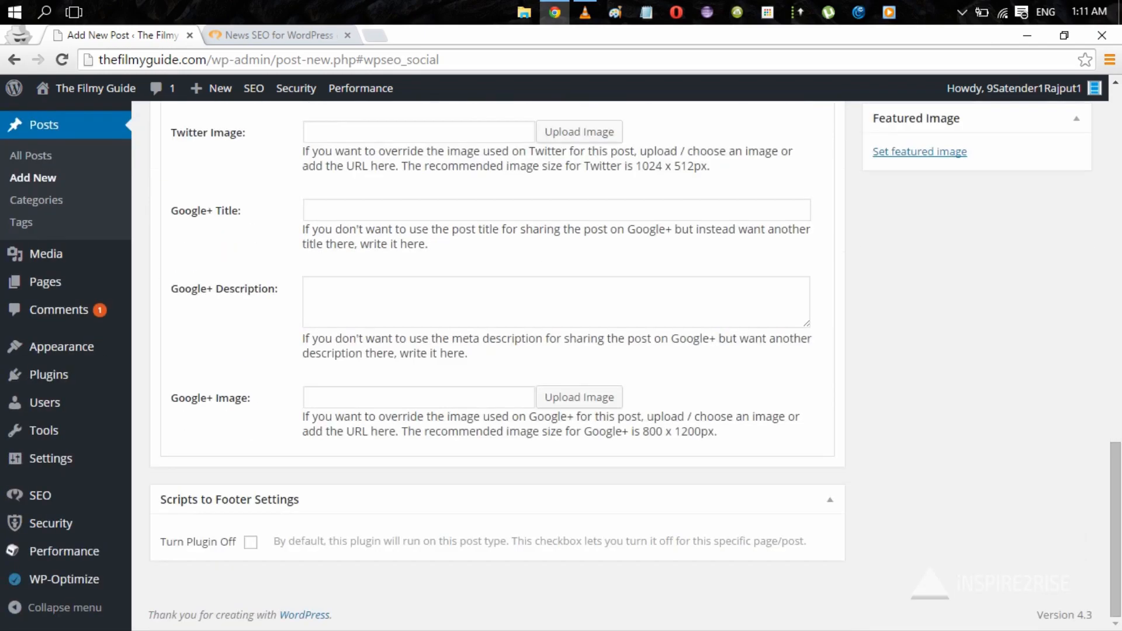
scroll(497, 350, "up", 7)
scroll(497, 350, "up", 8)
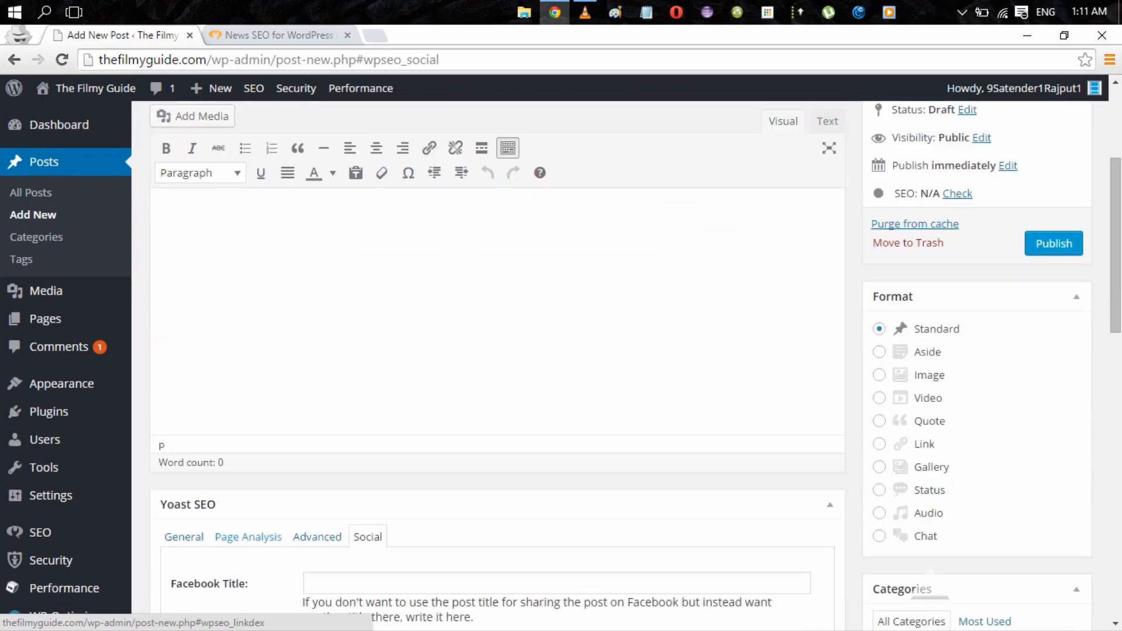
scroll(497, 350, "down", 4)
scroll(497, 351, "down", 10)
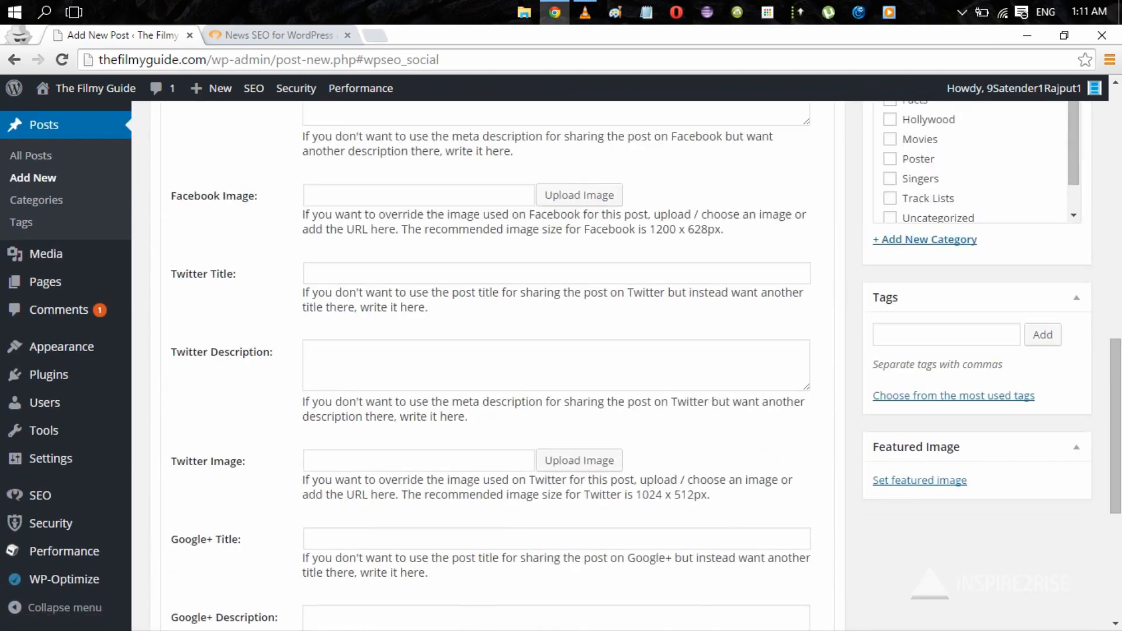
scroll(497, 351, "up", 15)
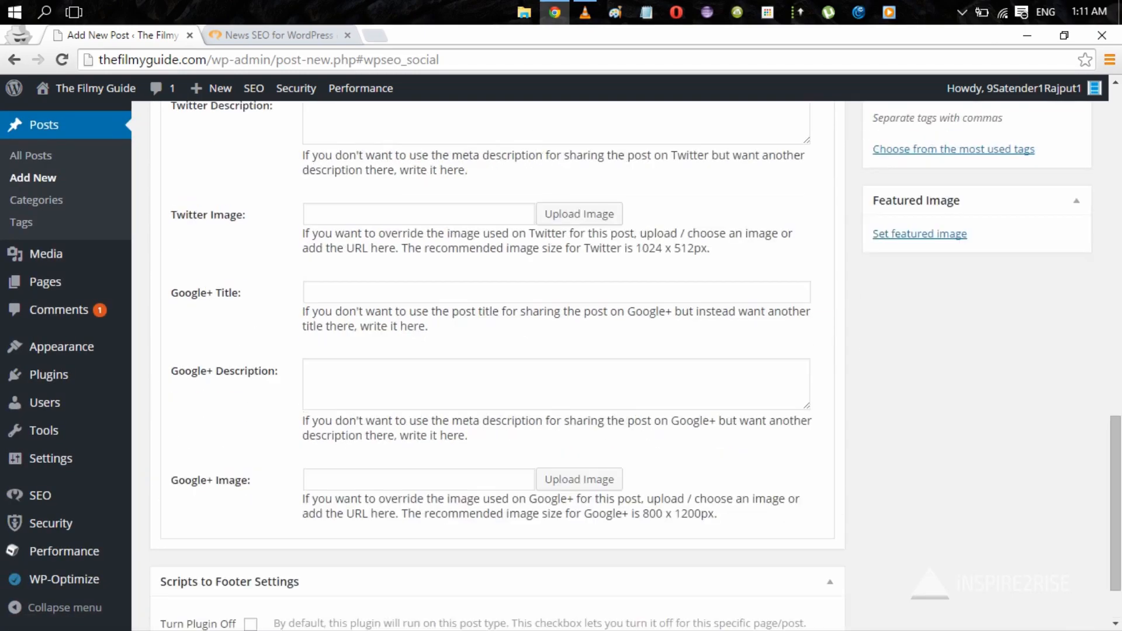
Enable the Excerpt box in the post editor's screen options and place the cursor in its text area.
left_click(961, 113)
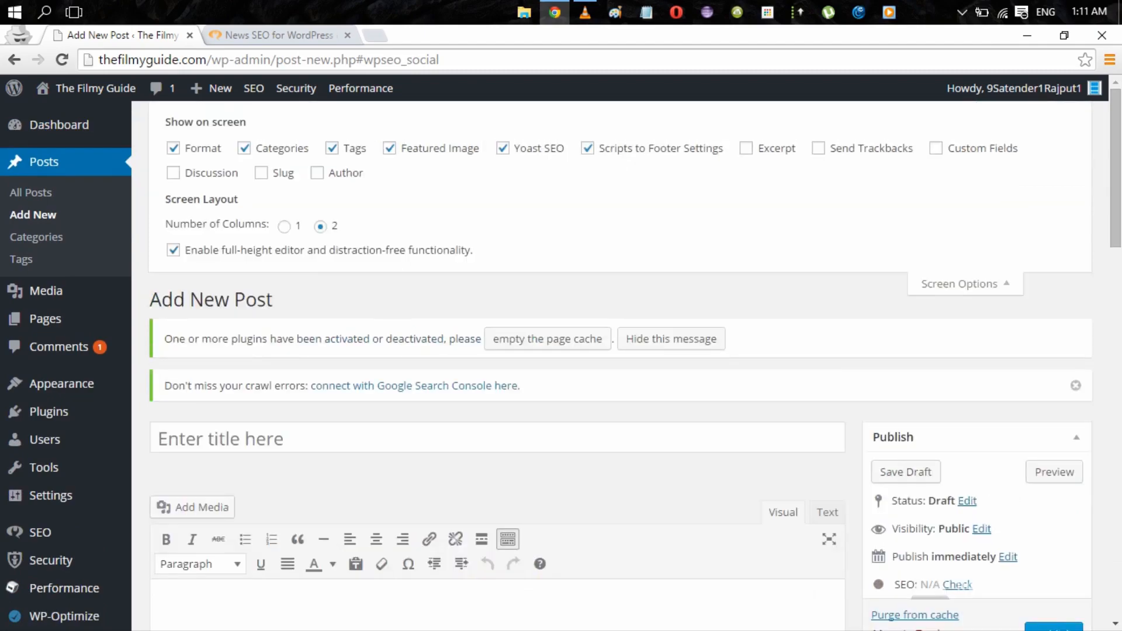
left_click(747, 149)
left_click(962, 284)
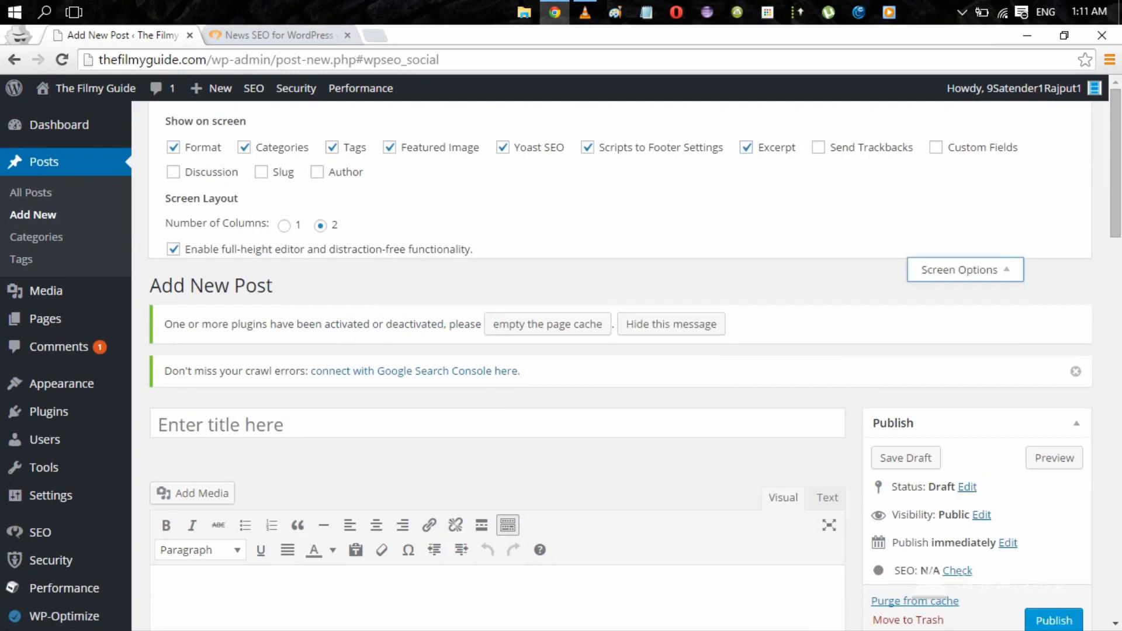
scroll(620, 366, "down", 15)
scroll(620, 366, "down", 1)
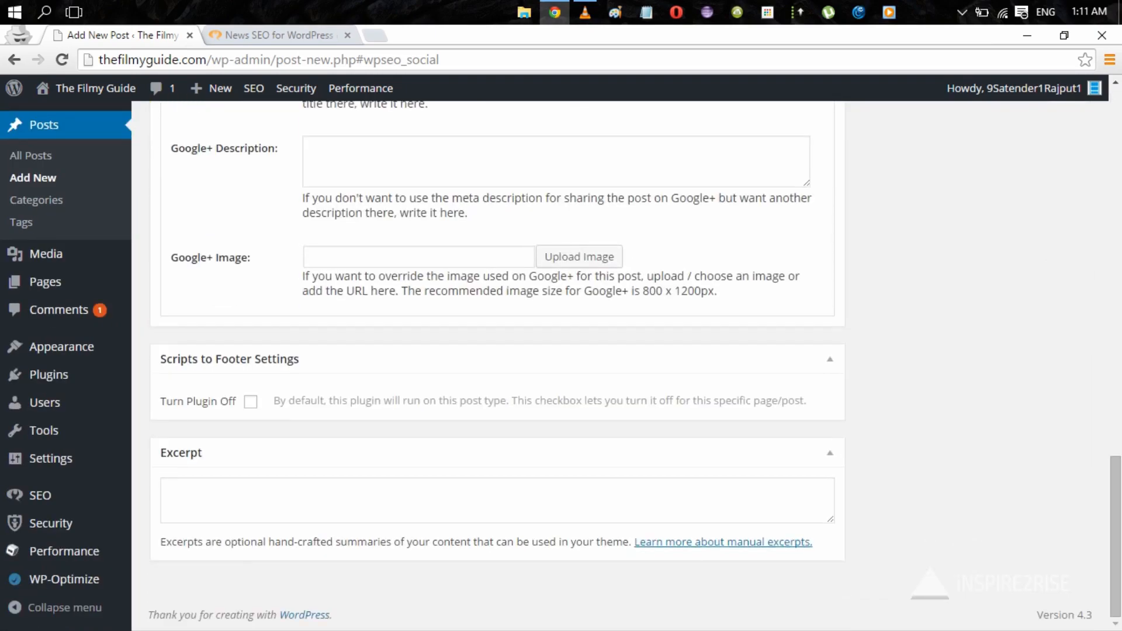
left_click(497, 501)
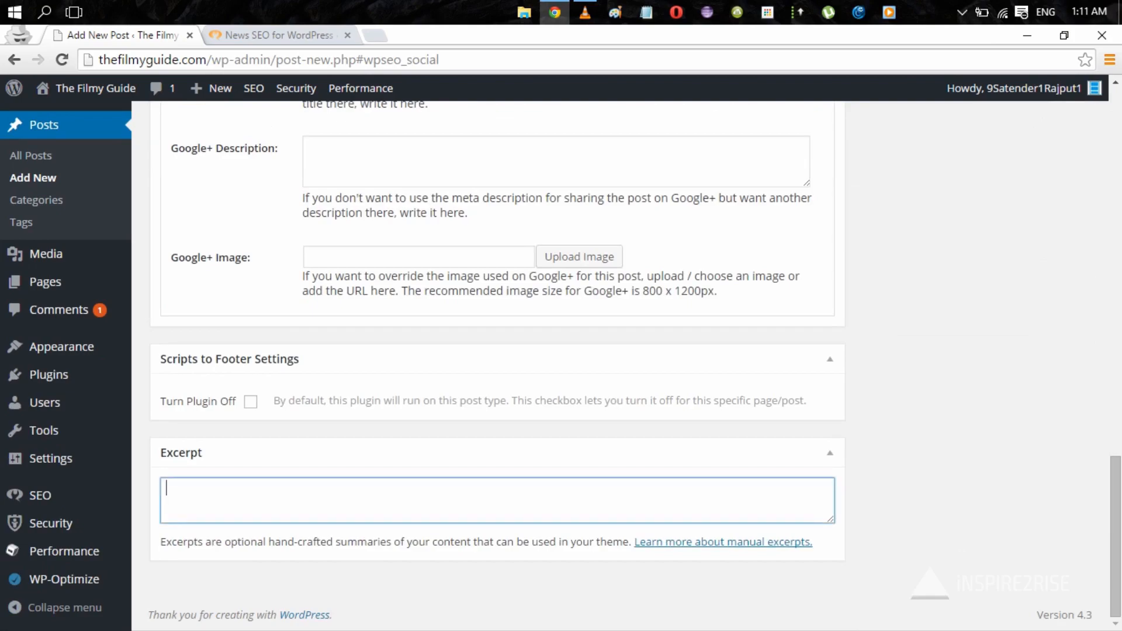
scroll(496, 366, "up", 16)
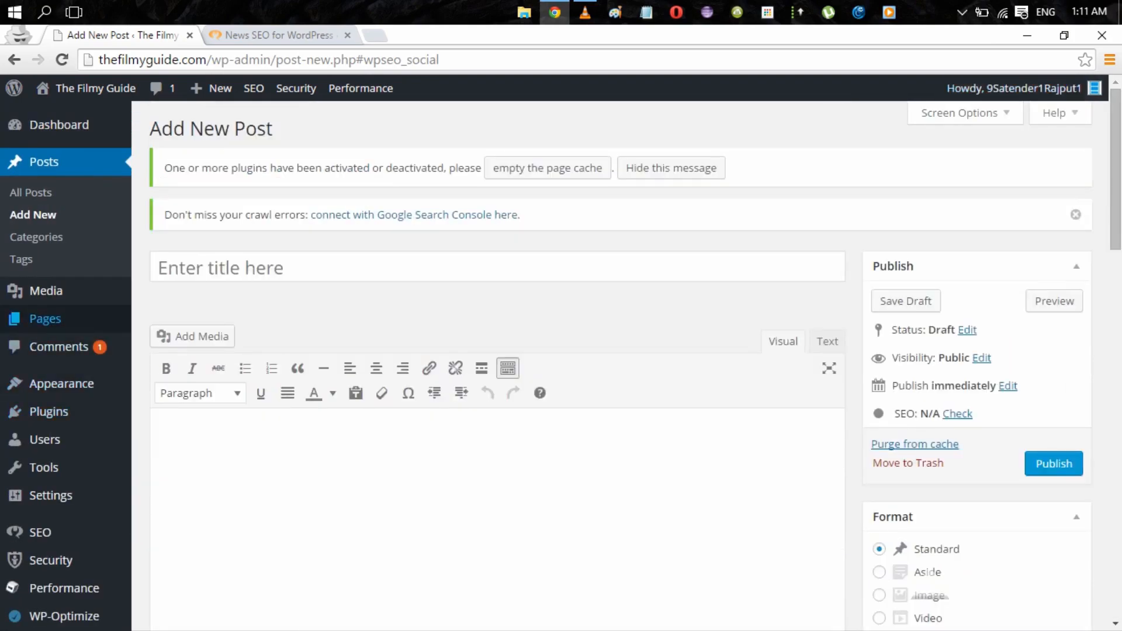
mouse_move(253, 88)
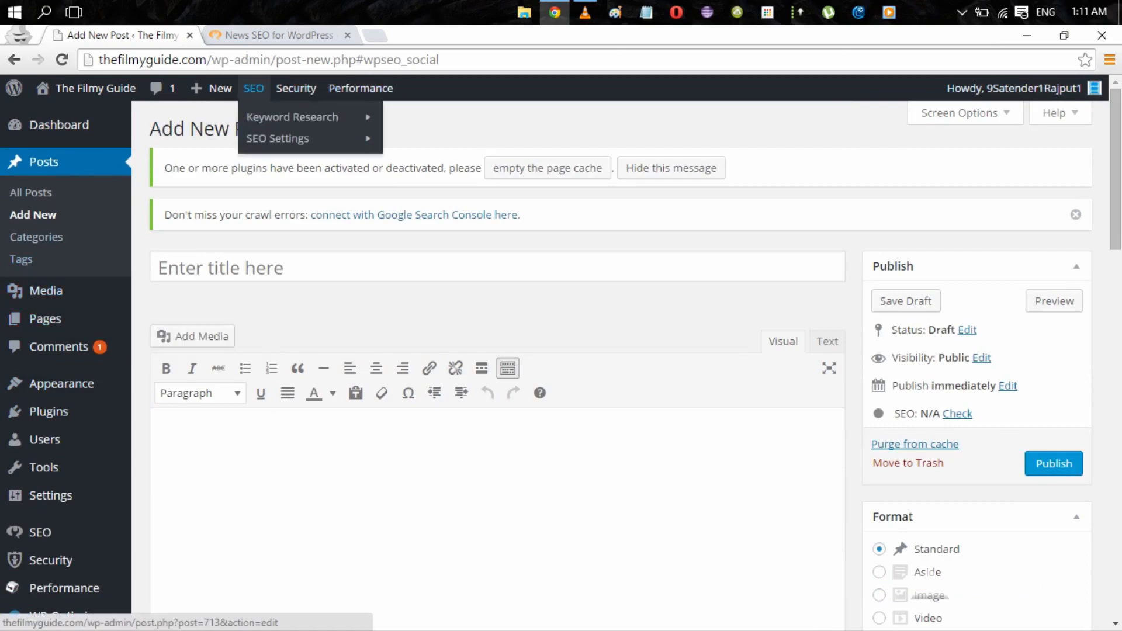
mouse_move(278, 139)
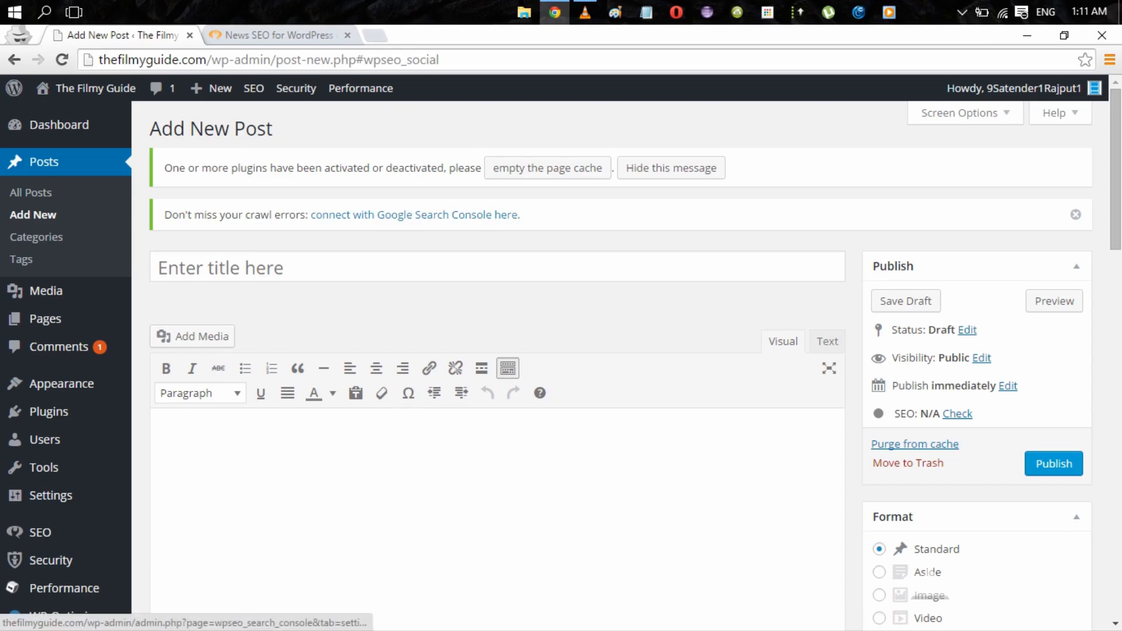
scroll(538, 404, "down", 4)
scroll(538, 403, "up", 4)
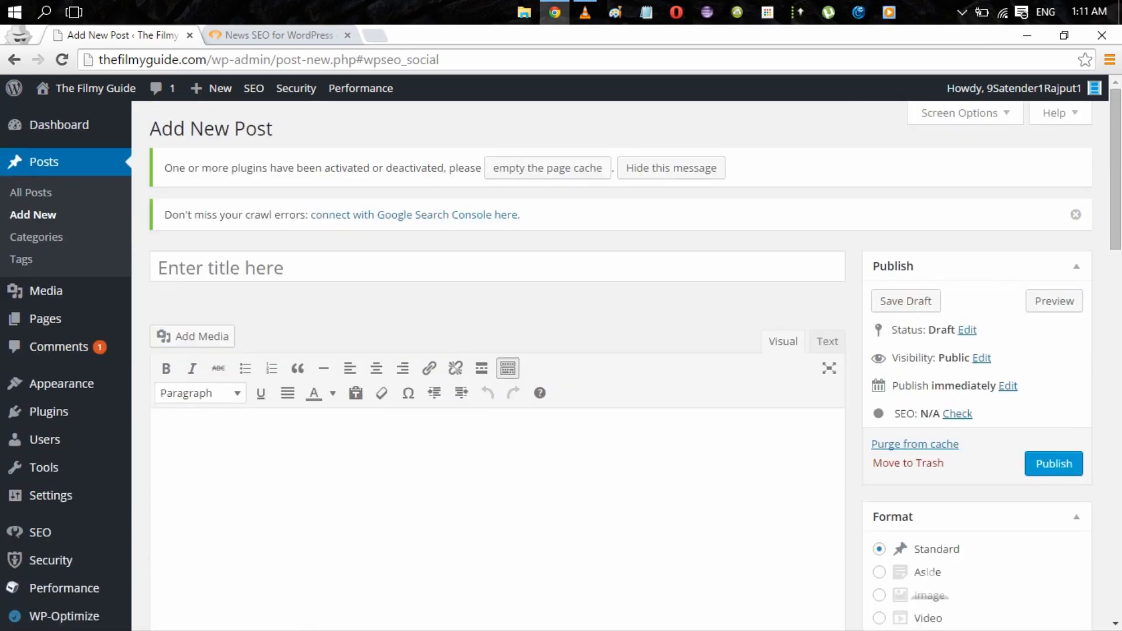
Review the meta description field and its length note in the post's Yoast SEO General settings, and place the cursor in the Excerpt box.
scroll(498, 409, "down", 15)
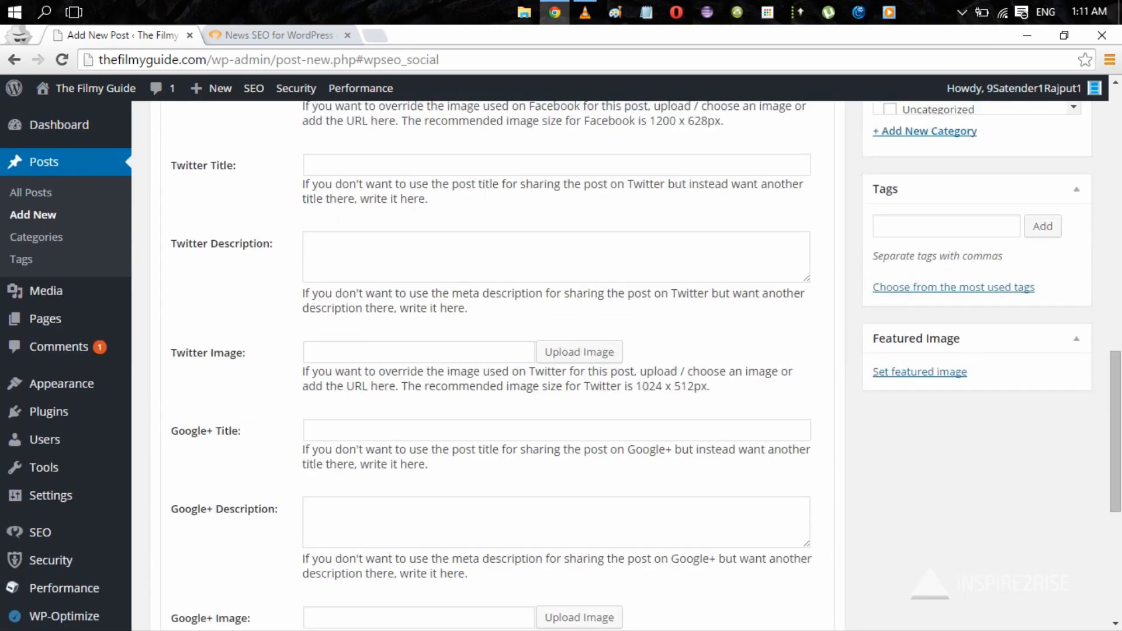
scroll(498, 351, "up", 7)
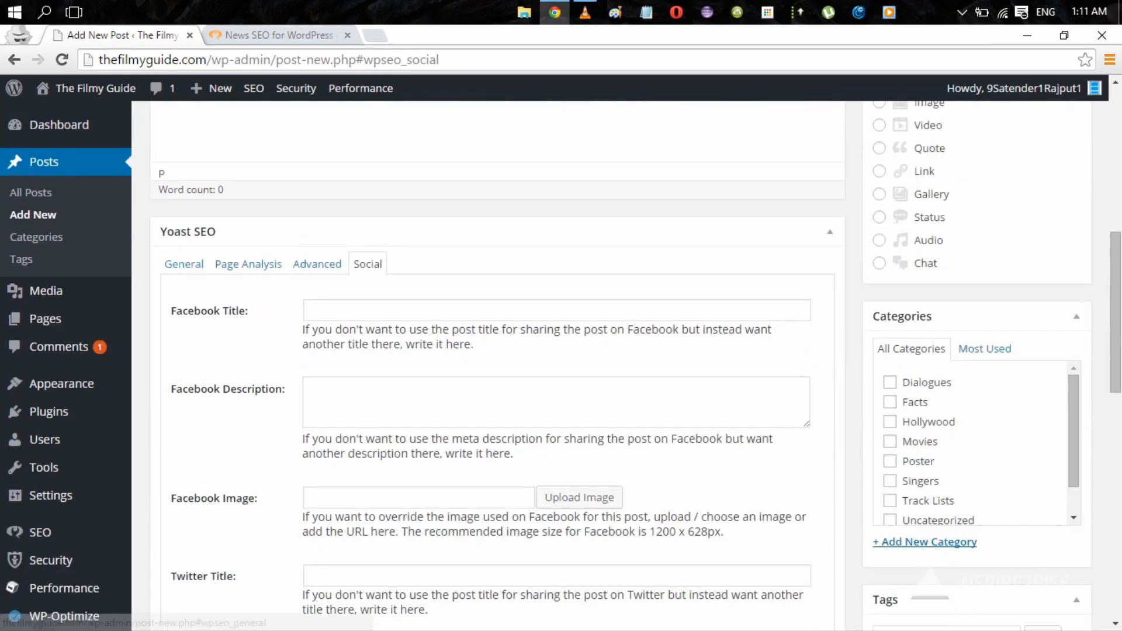
left_click(183, 264)
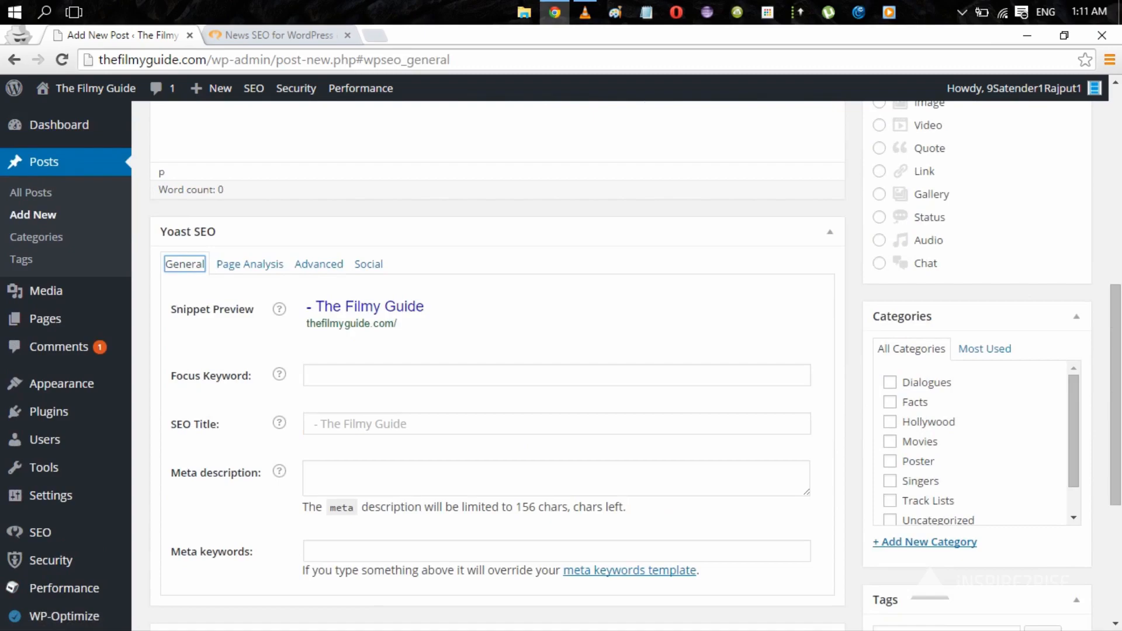
left_click(374, 479)
scroll(374, 478, "down", 2)
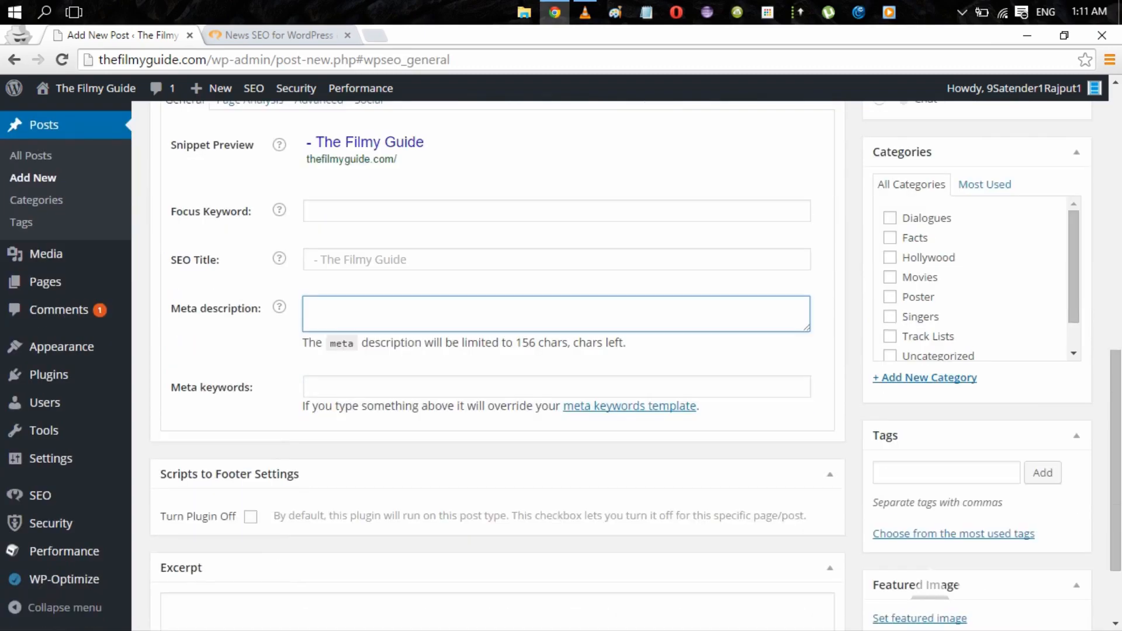
left_click_drag(359, 343, 625, 343)
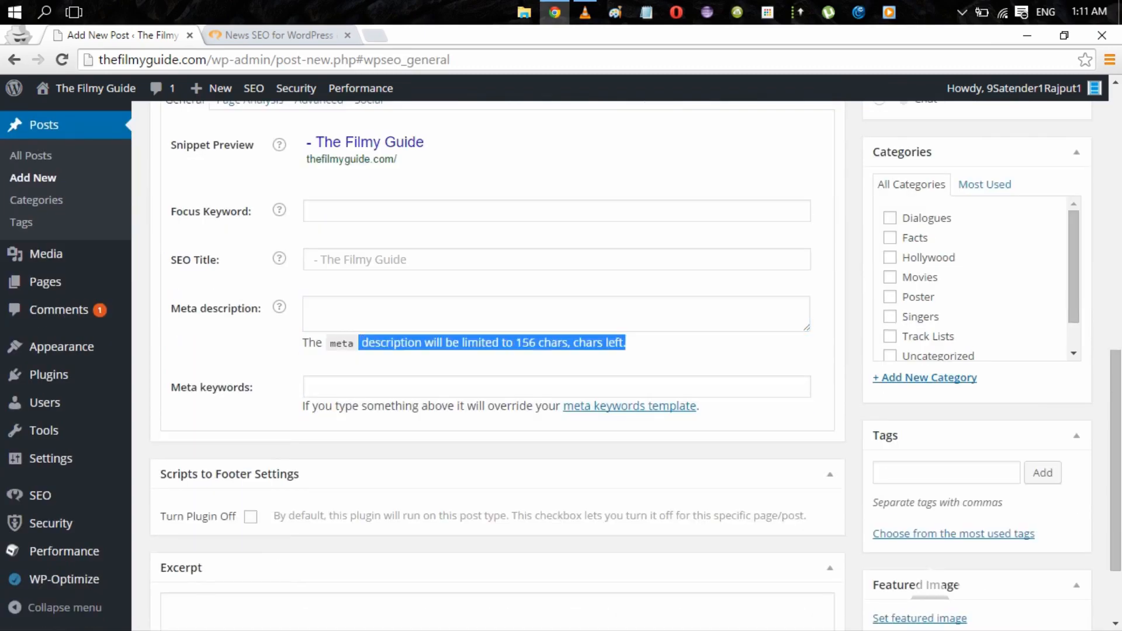
left_click(626, 354)
scroll(626, 354, "down", 2)
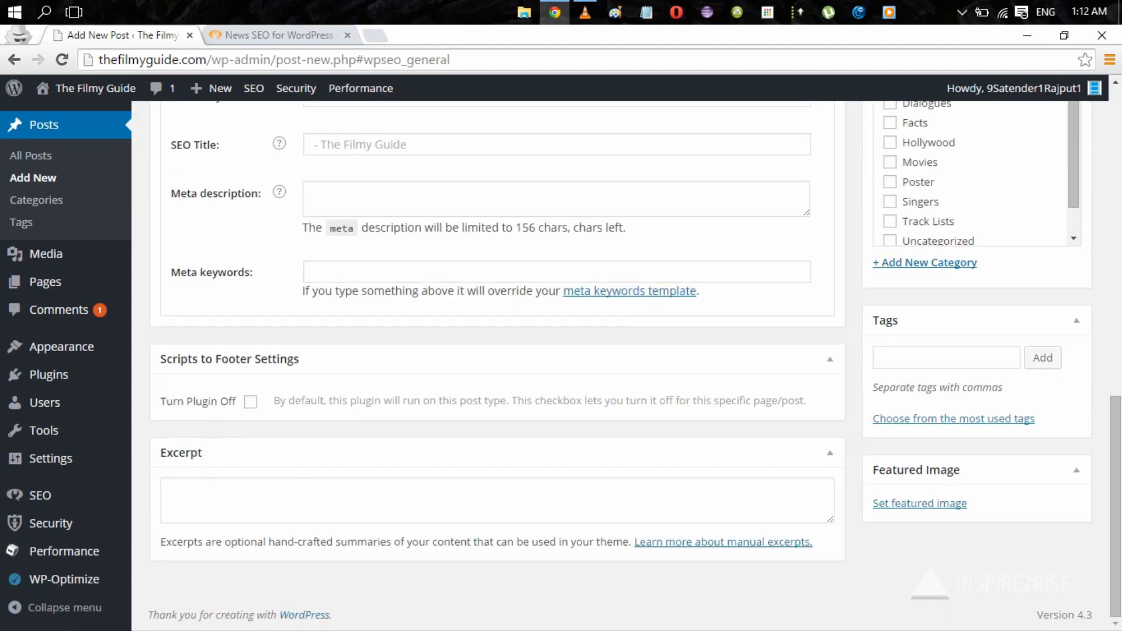
left_click(496, 501)
View the SEO Settings and Keyword Research shortcuts that Yoast SEO adds to the WordPress admin bar.
scroll(497, 500, "up", 10)
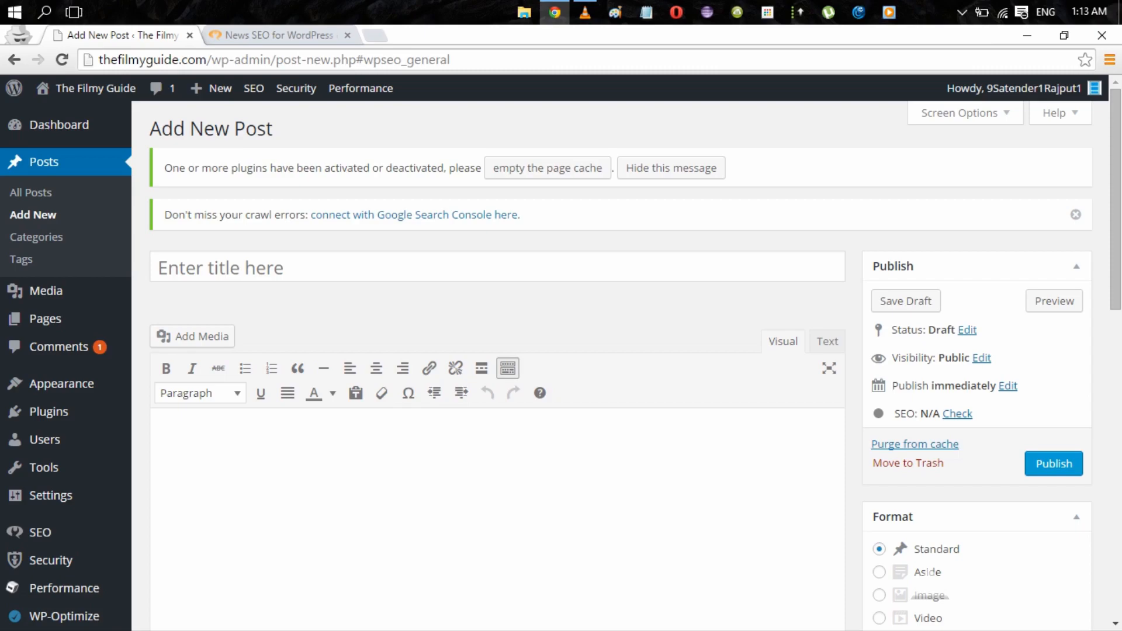
mouse_move(51, 560)
mouse_move(253, 88)
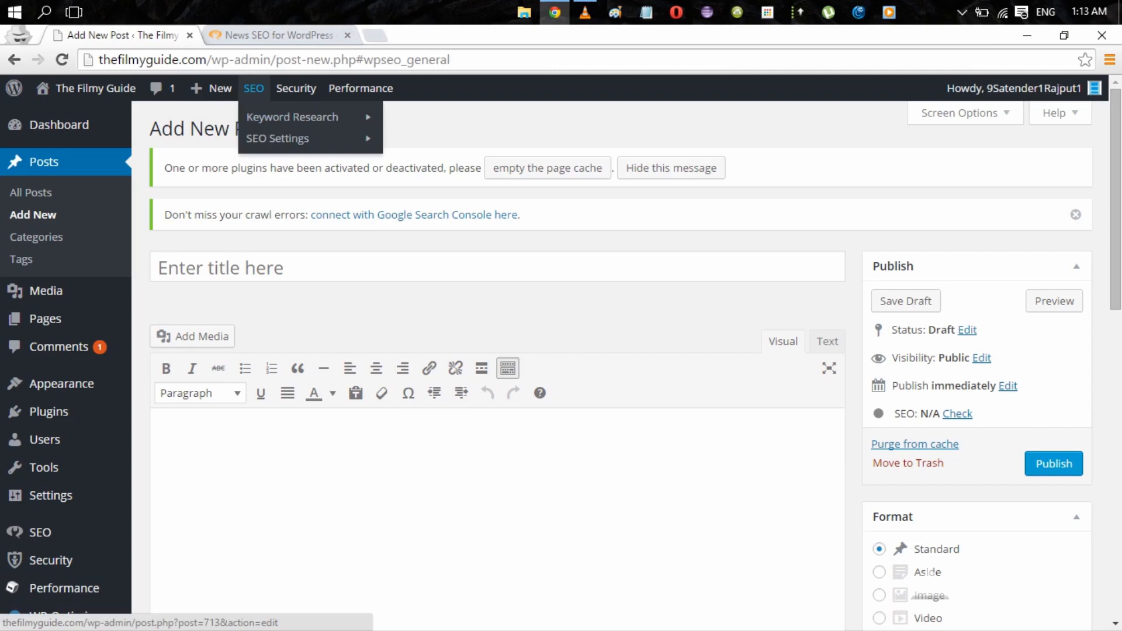
mouse_move(278, 139)
mouse_move(293, 116)
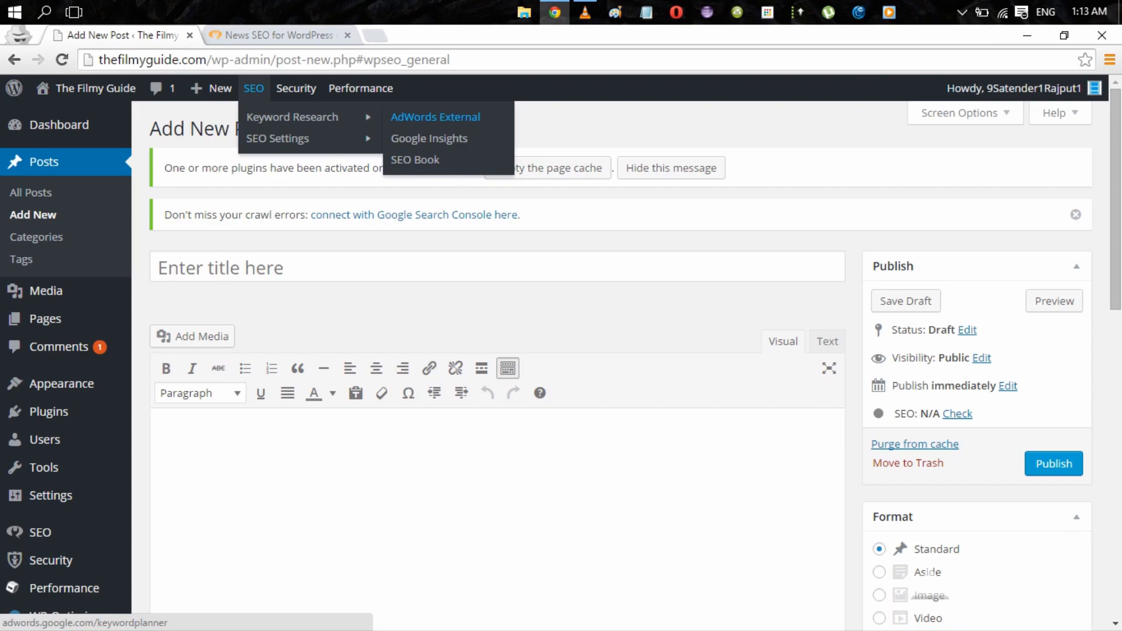
Switch to the yoast.com News SEO page and read its pricing, Complete SEO bundle, XML News Sitemap, Advanced News SEO and Exclude categories sections.
left_click(313, 36)
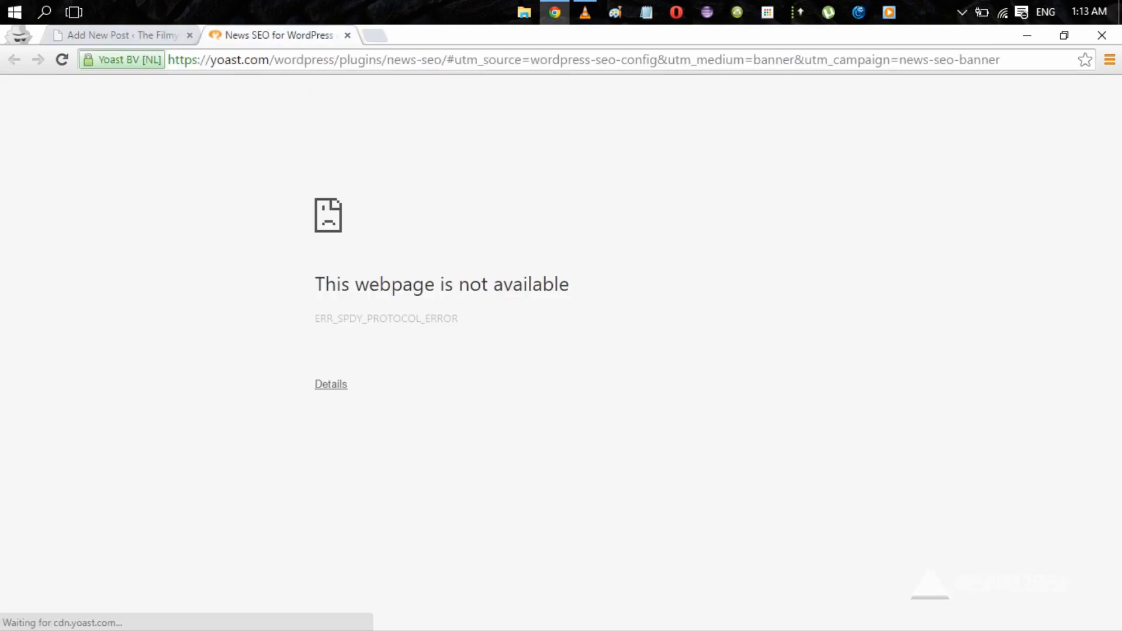
left_click_drag(197, 329, 304, 408)
left_click(304, 408)
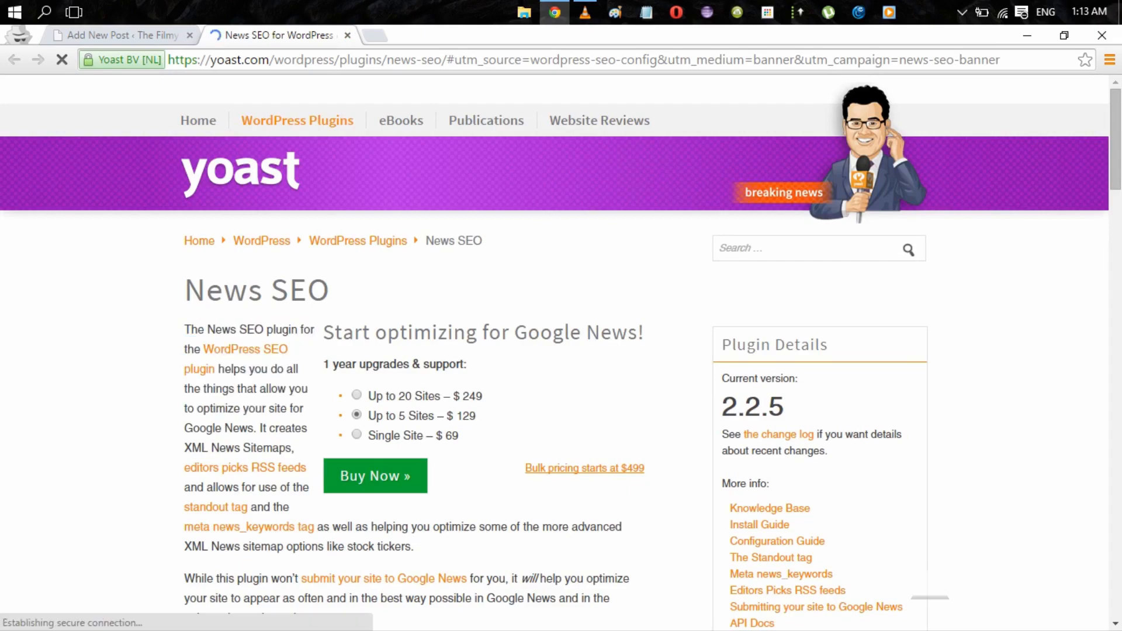
scroll(304, 409, "down", 2)
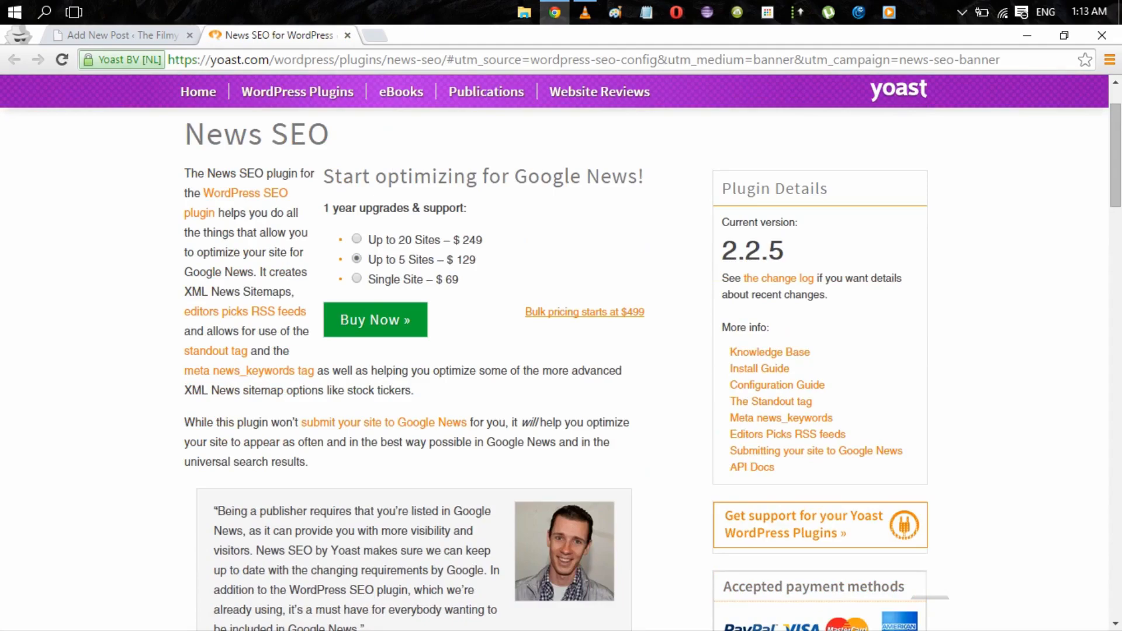
scroll(561, 362, "down", 1)
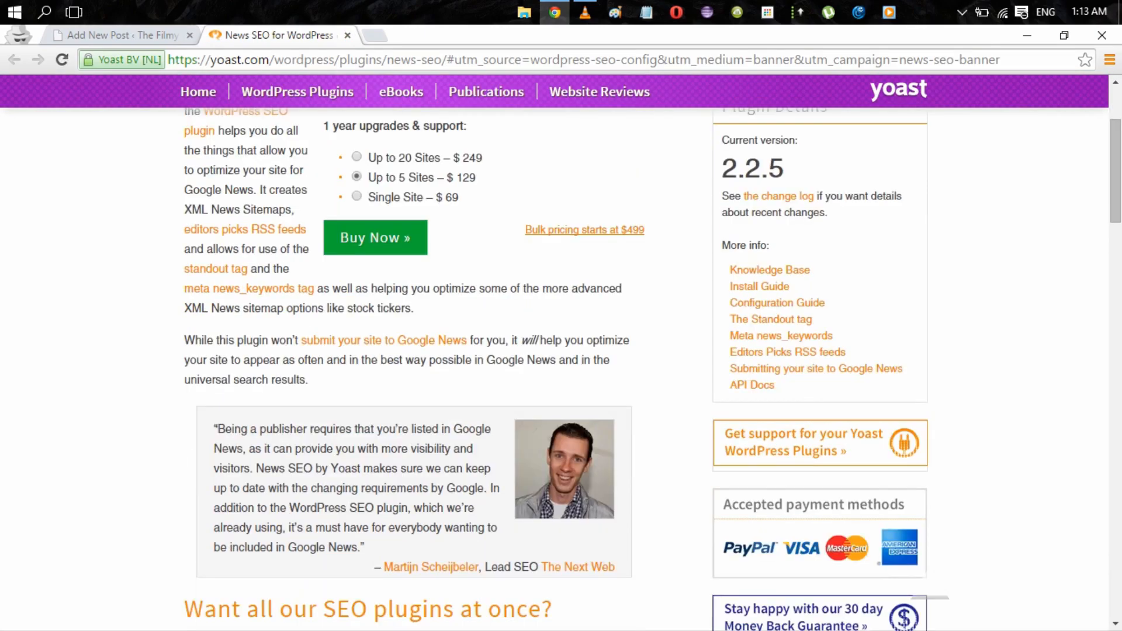
scroll(561, 363, "down", 2)
scroll(561, 363, "down", 1)
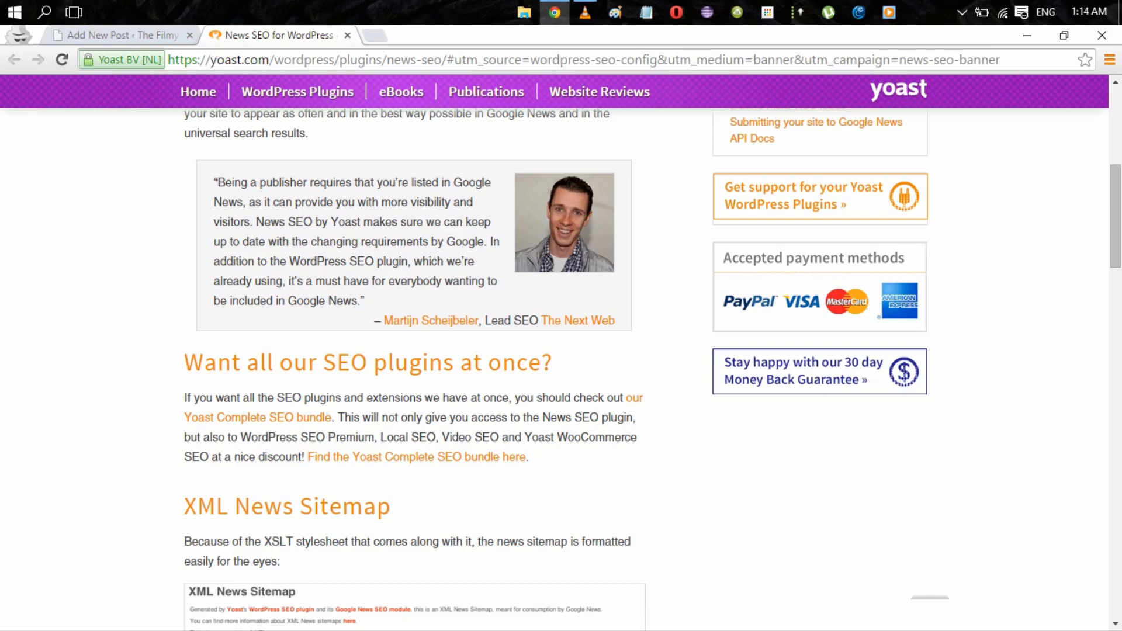
scroll(409, 351, "down", 8)
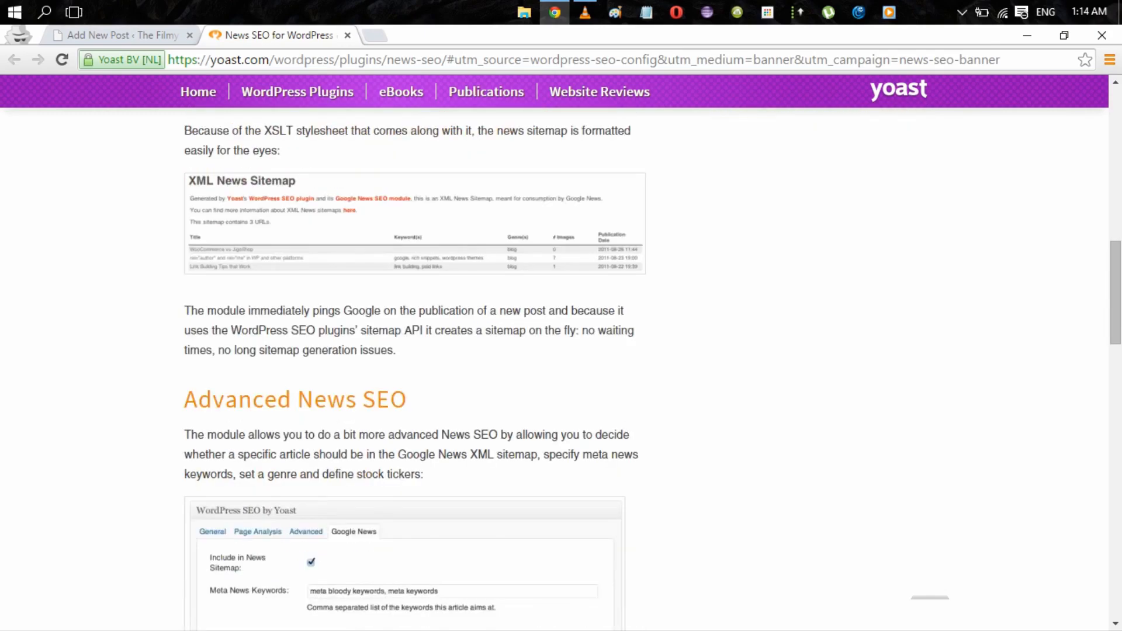
scroll(409, 351, "down", 10)
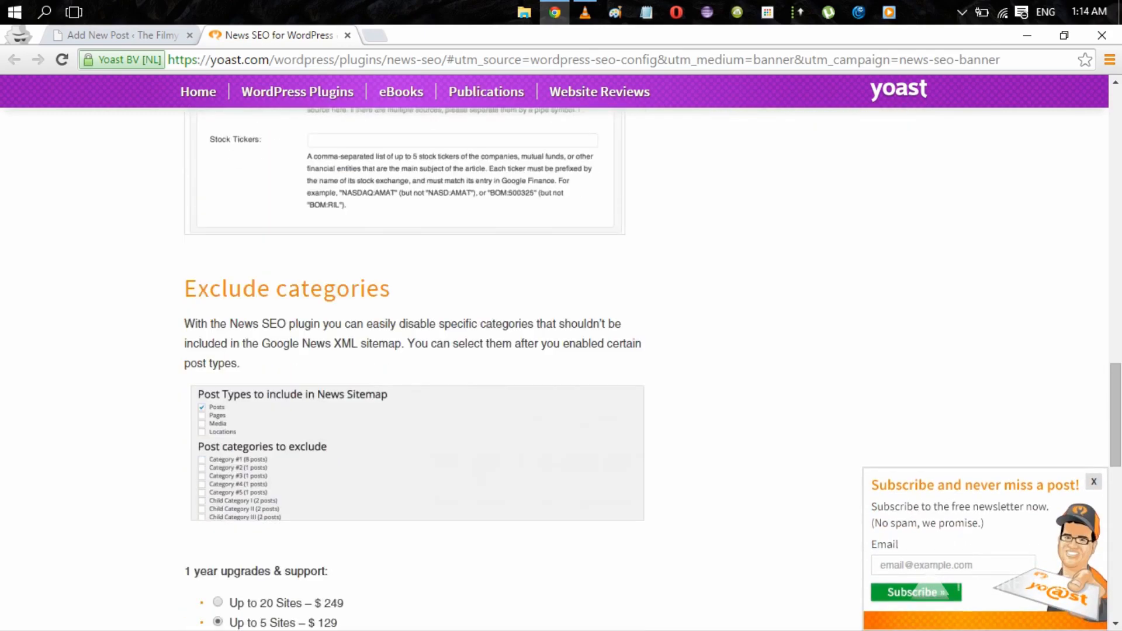
scroll(409, 351, "down", 11)
scroll(409, 351, "up", 4)
scroll(409, 351, "up", 20)
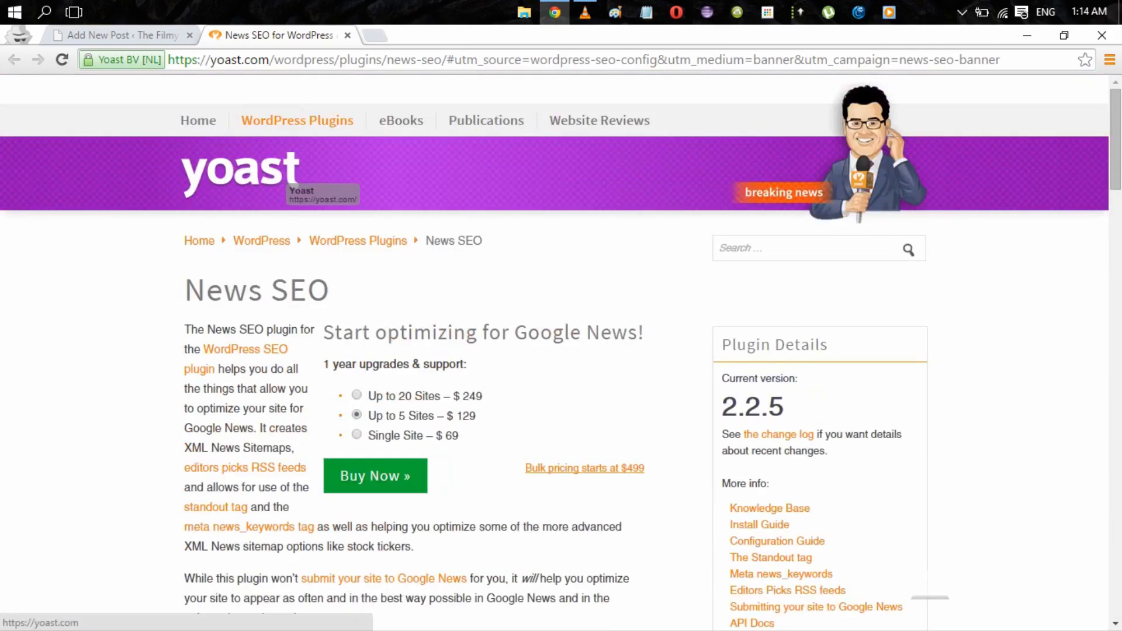
left_click_drag(327, 181, 222, 179)
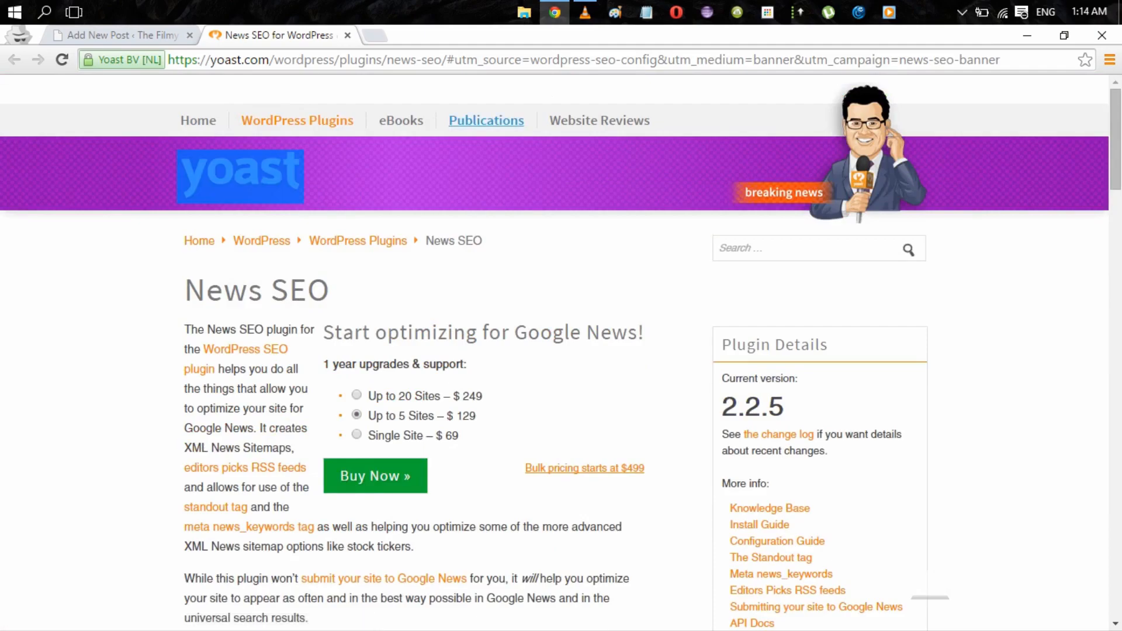